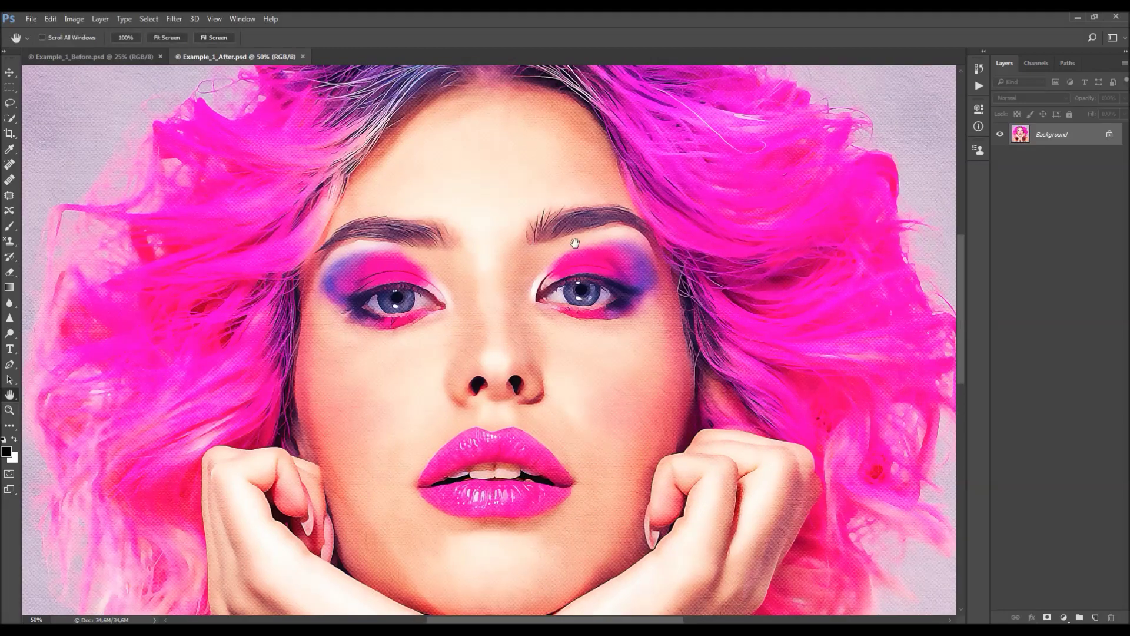
# Examine the oil painting effect across the whole Example_1_After.psd portrait, from the hair and face down to the arms
pyautogui.scroll(-5, 643, 297)
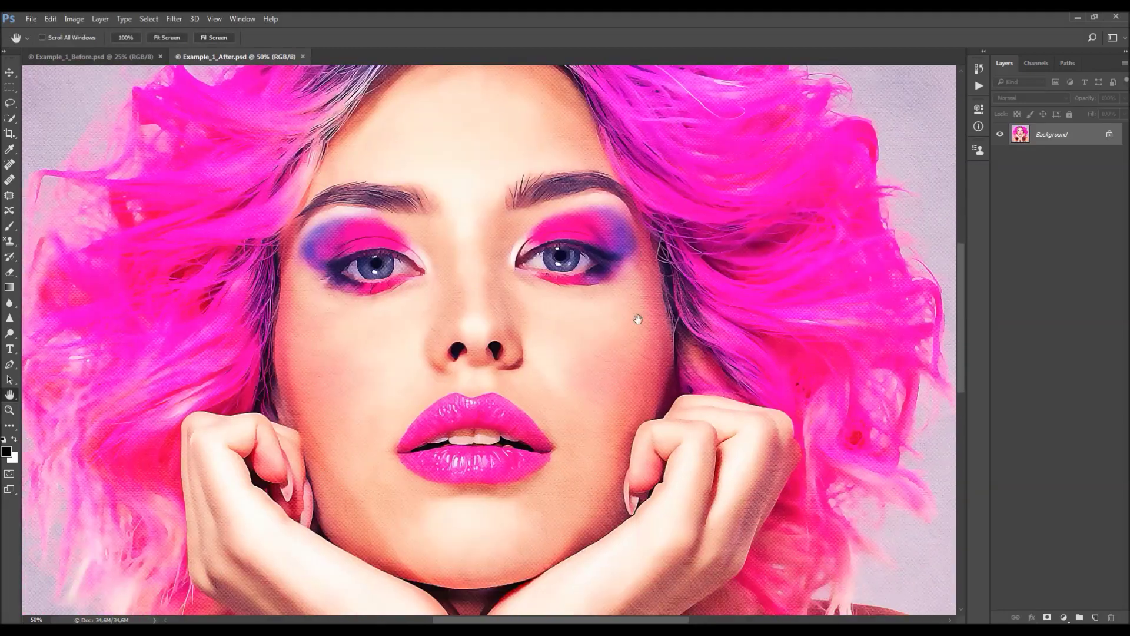
pyautogui.scroll(-2, 609, 434)
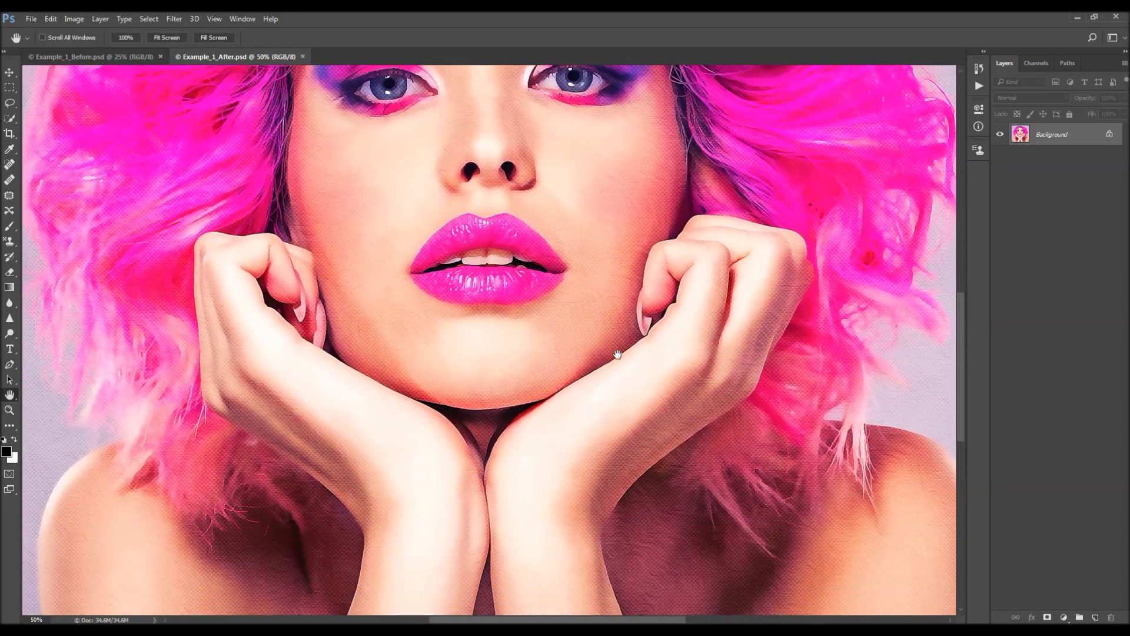
pyautogui.scroll(-2, 605, 377)
pyautogui.scroll(-2, 601, 300)
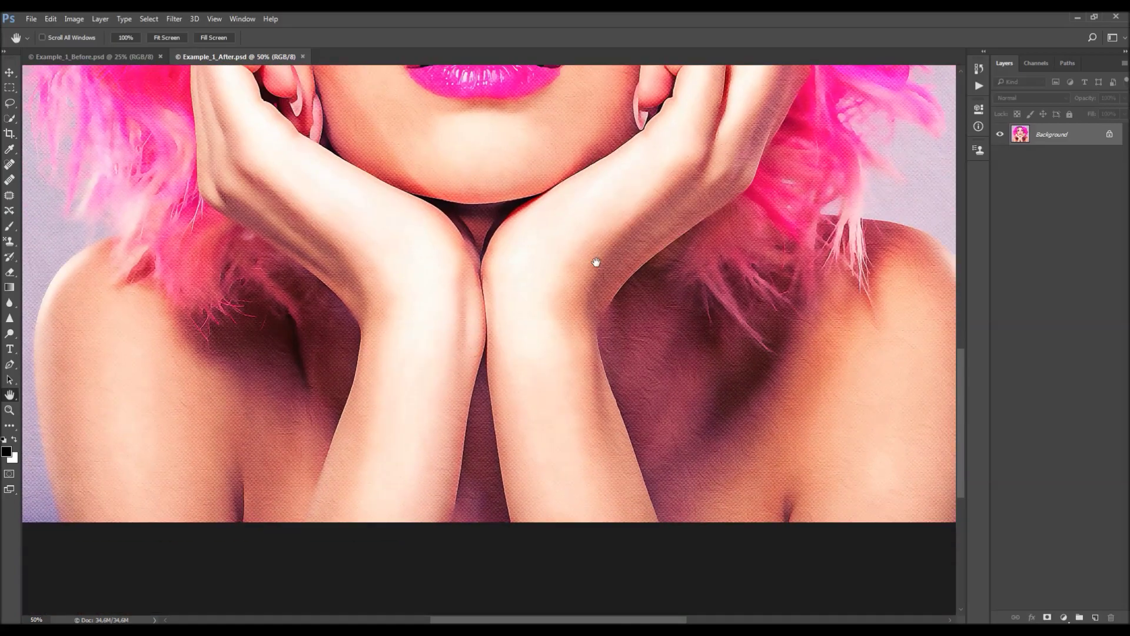
pyautogui.scroll(11, 591, 412)
pyautogui.scroll(-3, 603, 297)
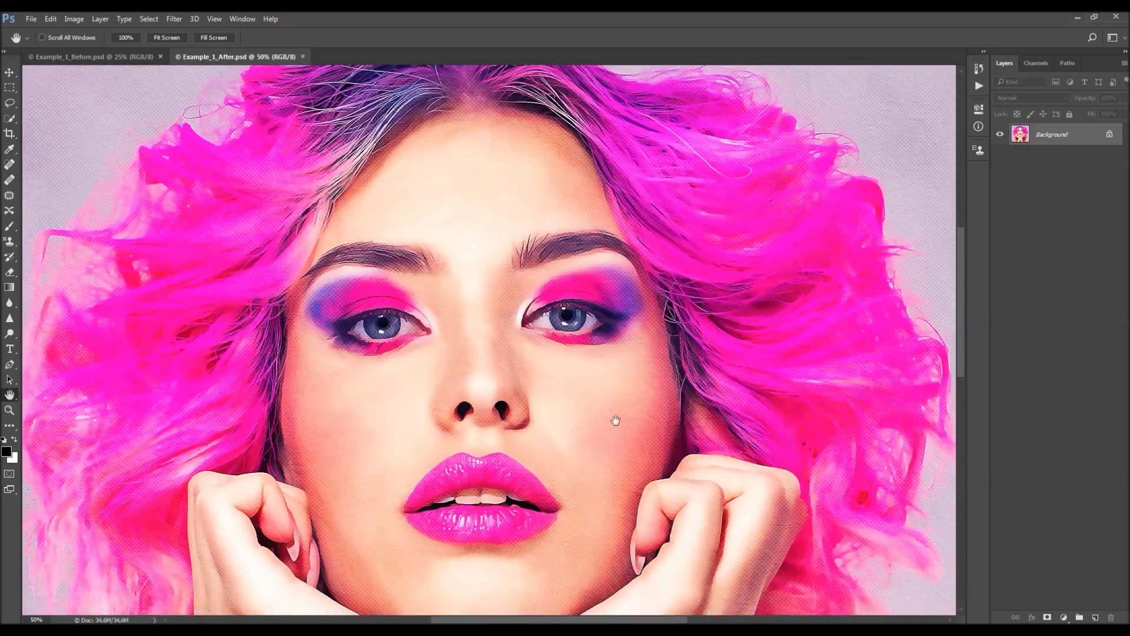
pyautogui.press('z')
pyautogui.keyDown('alt'); pyautogui.click(555, 361); pyautogui.keyUp('alt')
pyautogui.keyDown('alt'); pyautogui.click(555, 360); pyautogui.keyUp('alt')
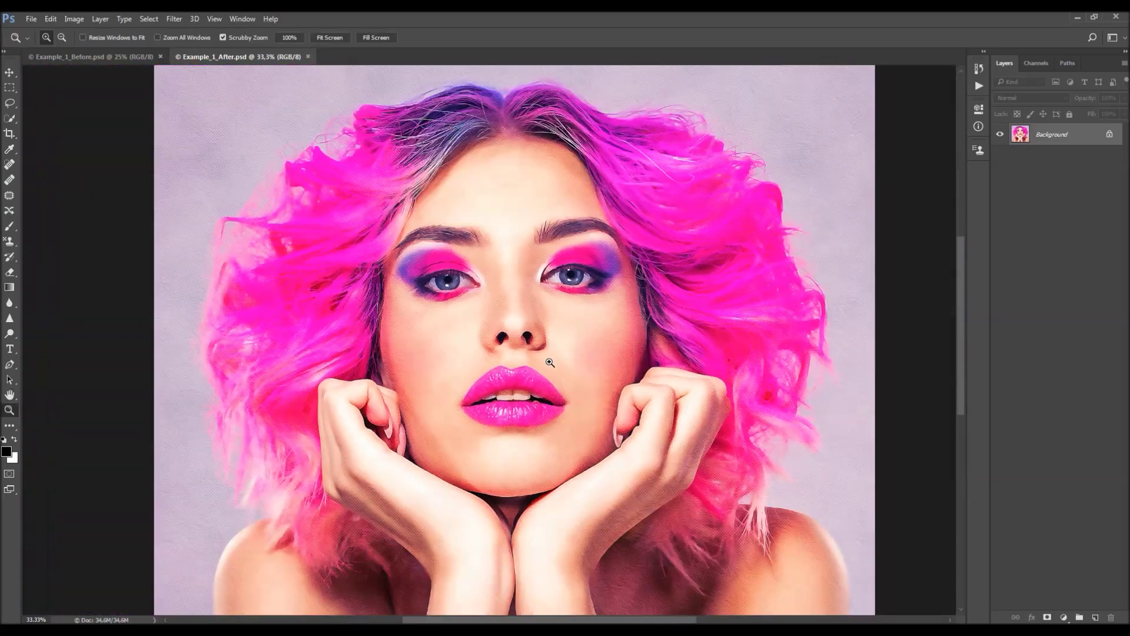
# Check that the Oil Paint filter is available among the Stylize filters
pyautogui.press('v')
pyautogui.click(174, 19)
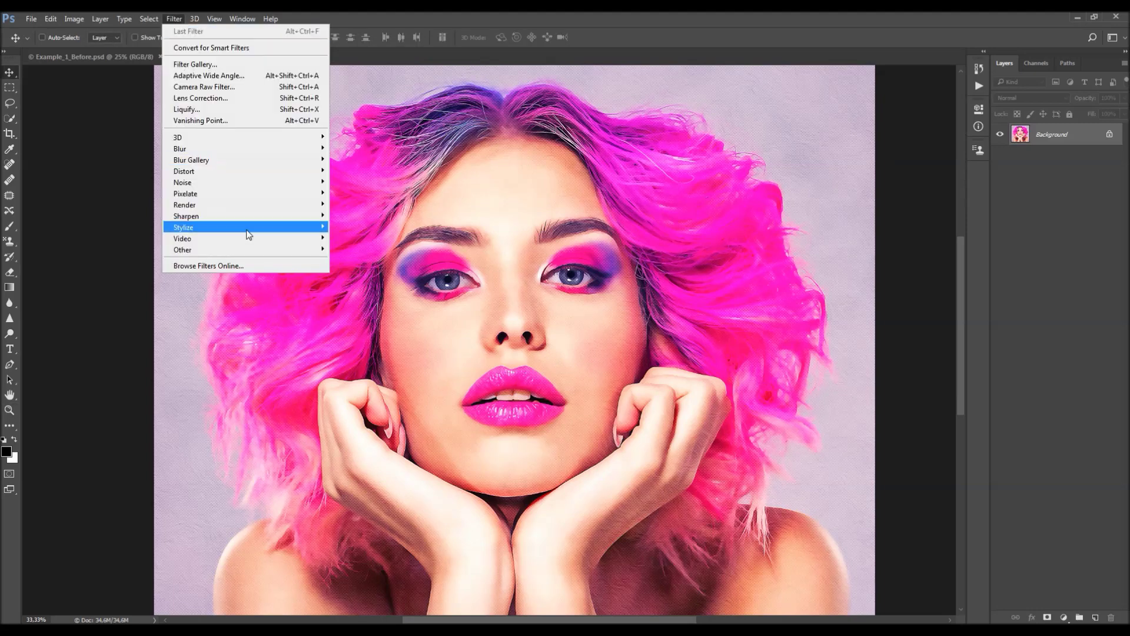
pyautogui.moveTo(249, 228)
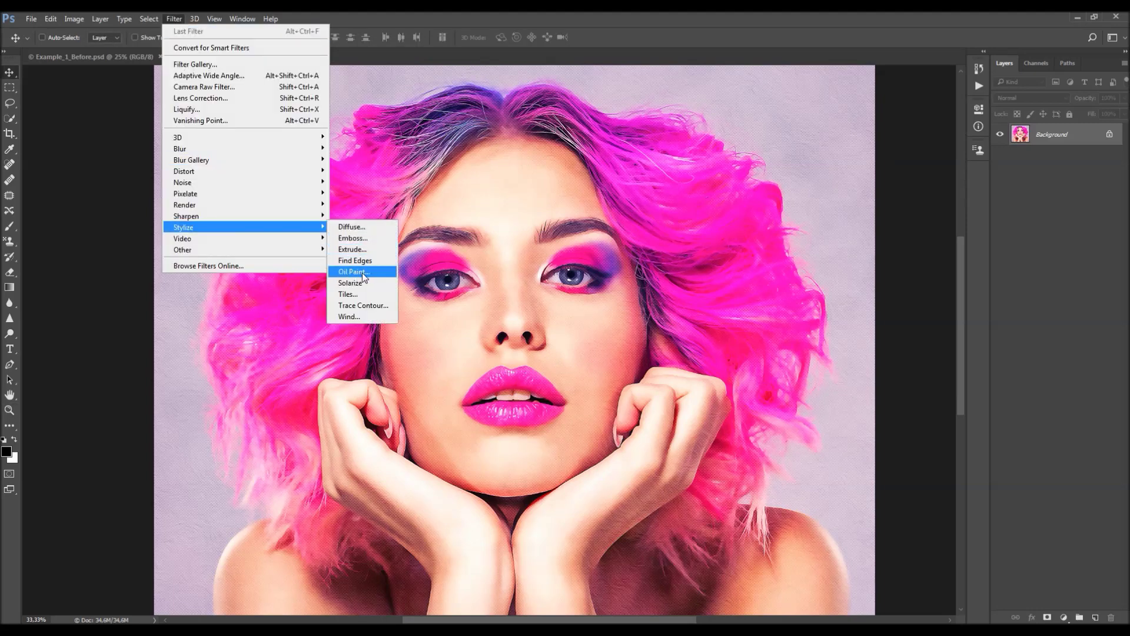
pyautogui.click(574, 303)
# Close the Example_1_After.psd document to return to the Example_1_Before.psd photo
pyautogui.press('h')
pyautogui.moveTo(593, 330)
pyautogui.mouseDown()
pyautogui.moveTo(589, 271)
pyautogui.moveTo(580, 336)
pyautogui.mouseUp()
pyautogui.press('v')
pyautogui.hotkey('ctrl', '-')
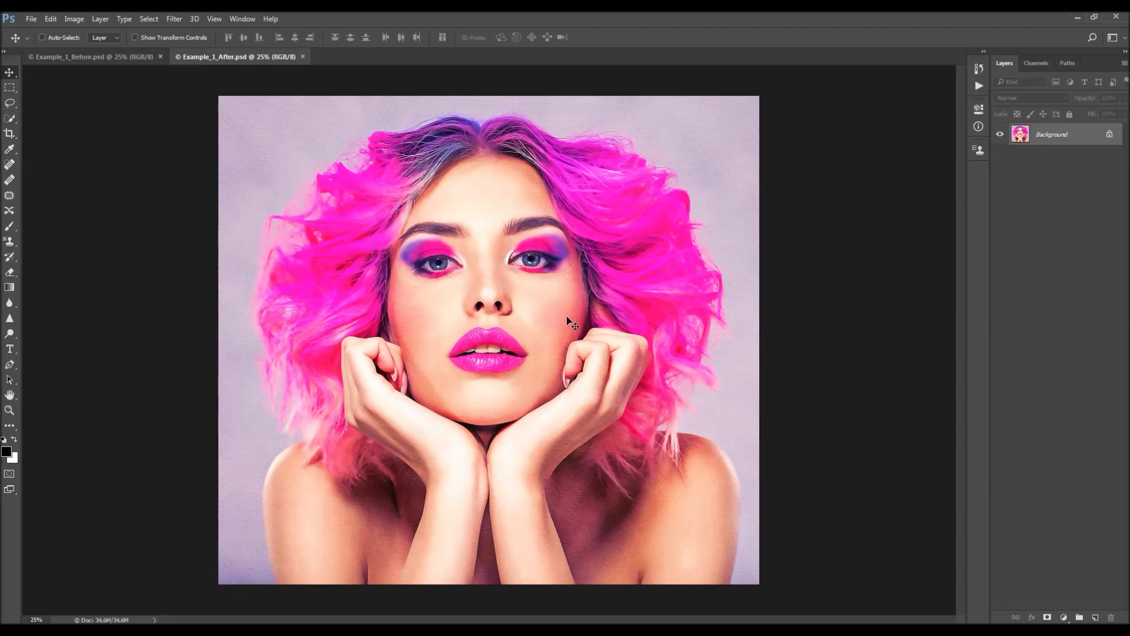
pyautogui.click(302, 56)
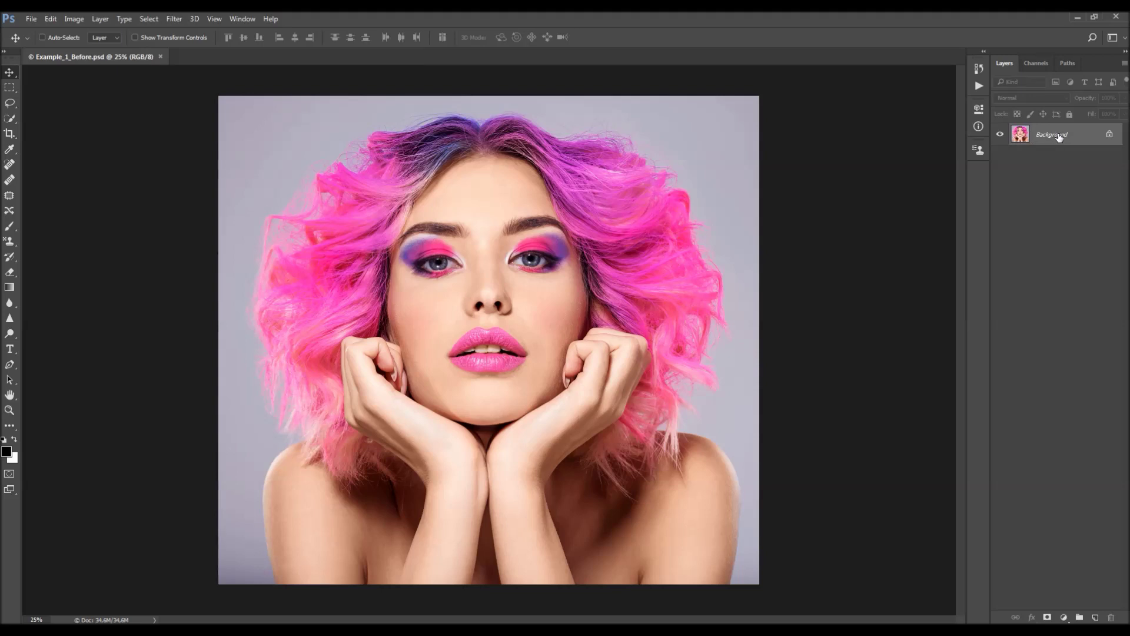
# Convert the locked Background into a regular layer and turn it back into a Background layer
pyautogui.doubleClick(1089, 137)
pyautogui.press('Return')
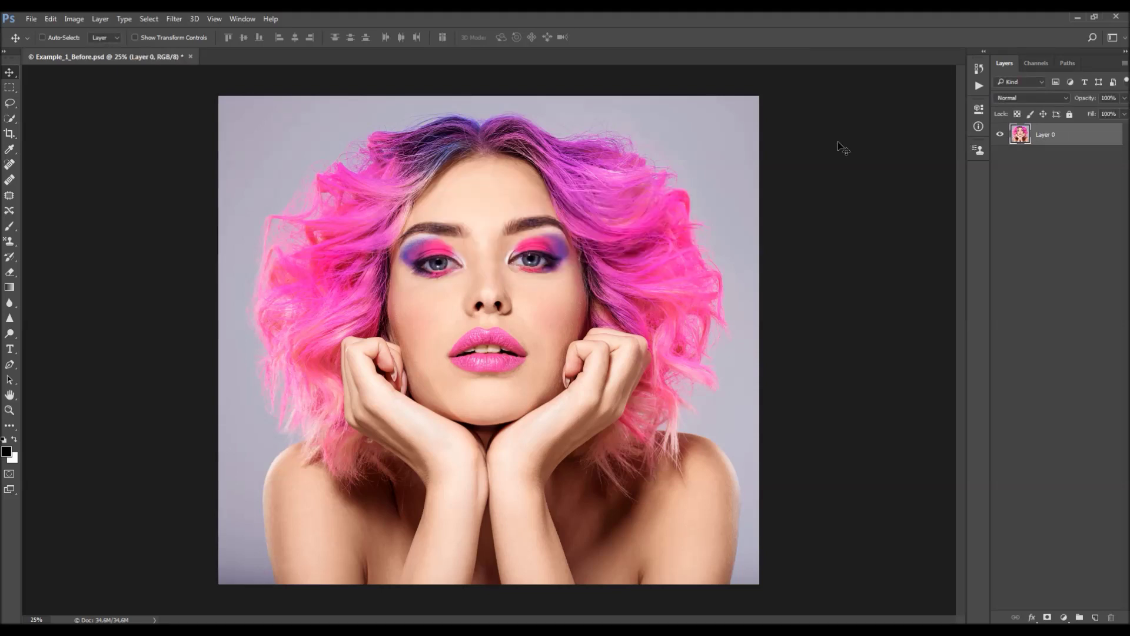
pyautogui.click(100, 18)
pyautogui.moveTo(107, 32)
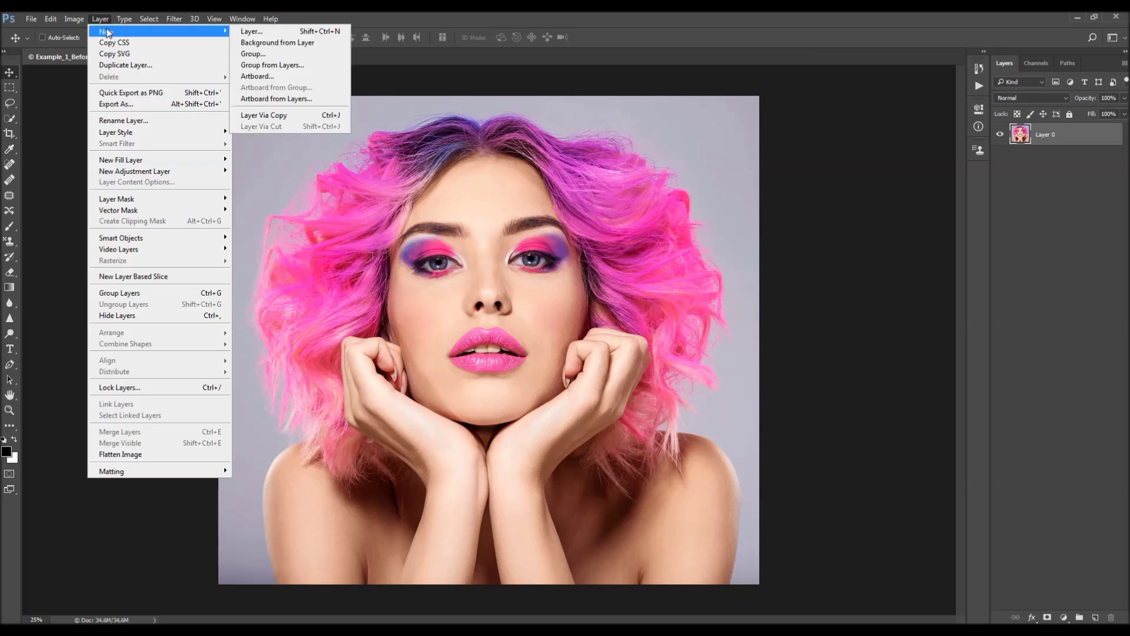
pyautogui.click(285, 43)
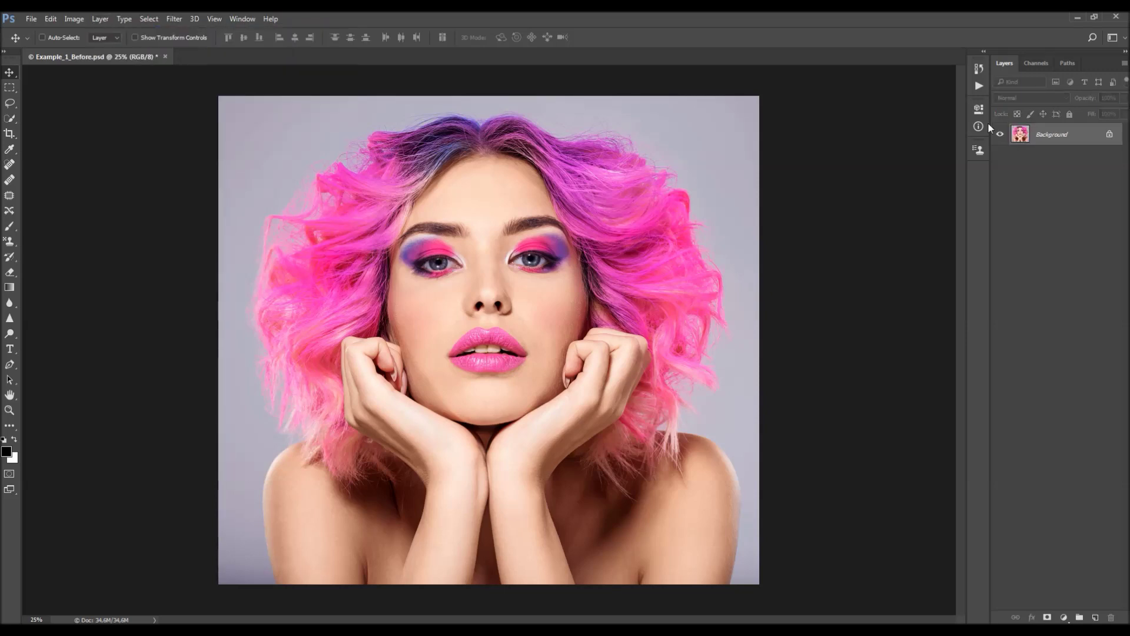
# Check the Layers Panel Options for default masks on fill layers, expanded new effects and "copy" added to copied layers
pyautogui.click(1124, 64)
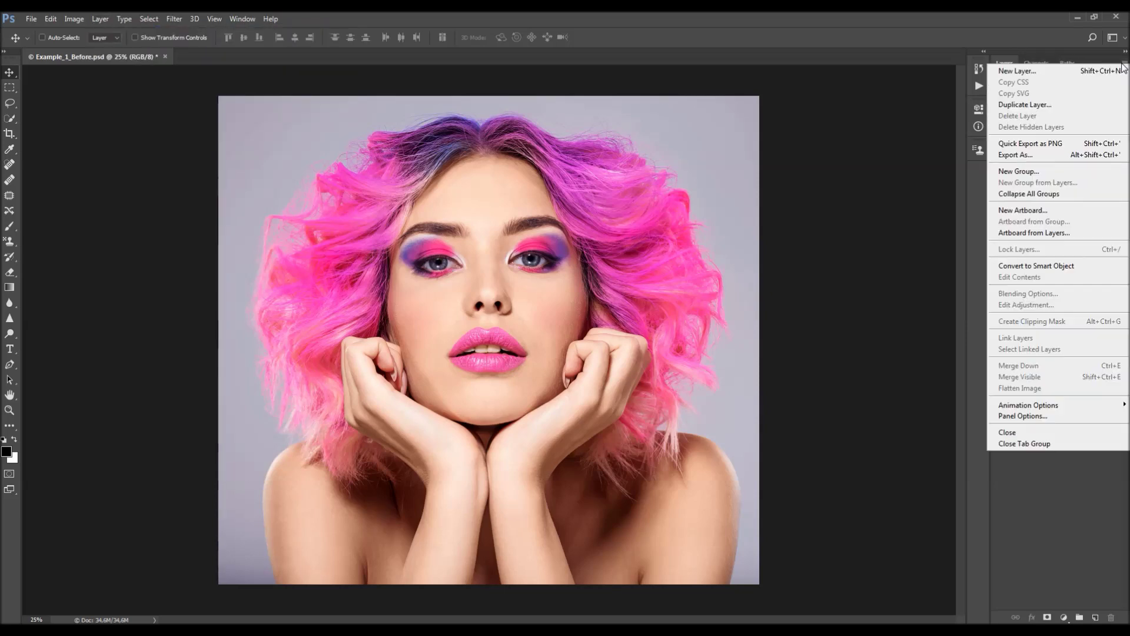
pyautogui.click(1036, 417)
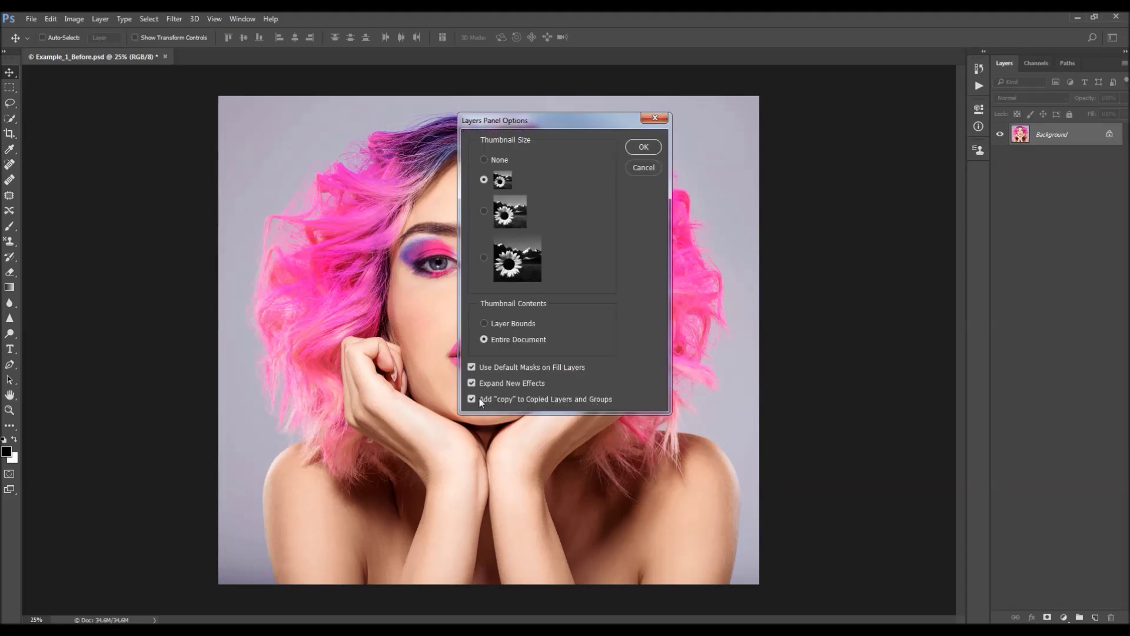
pyautogui.click(654, 119)
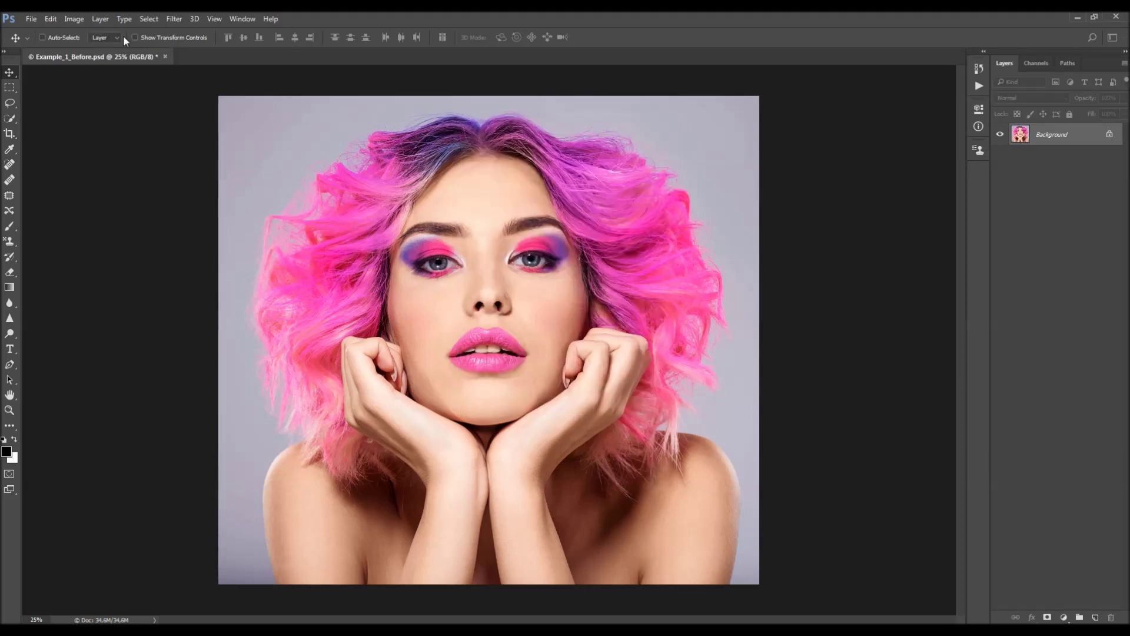
# Check the photo's color mode, bit depth, pixel dimensions and resolution
pyautogui.click(74, 19)
pyautogui.moveTo(80, 32)
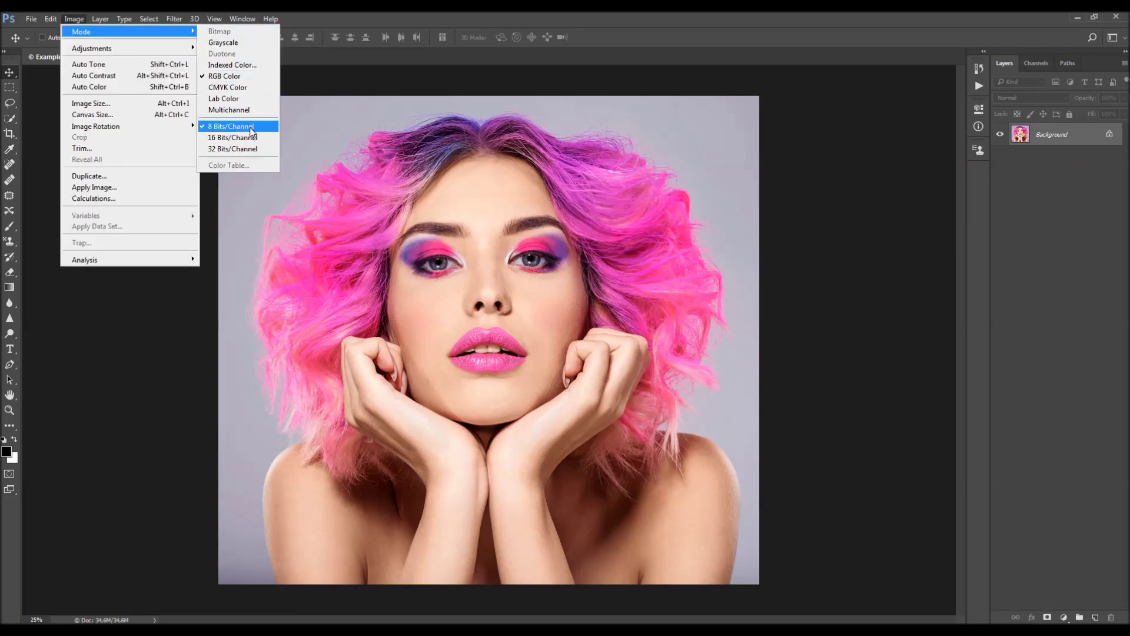
pyautogui.click(98, 104)
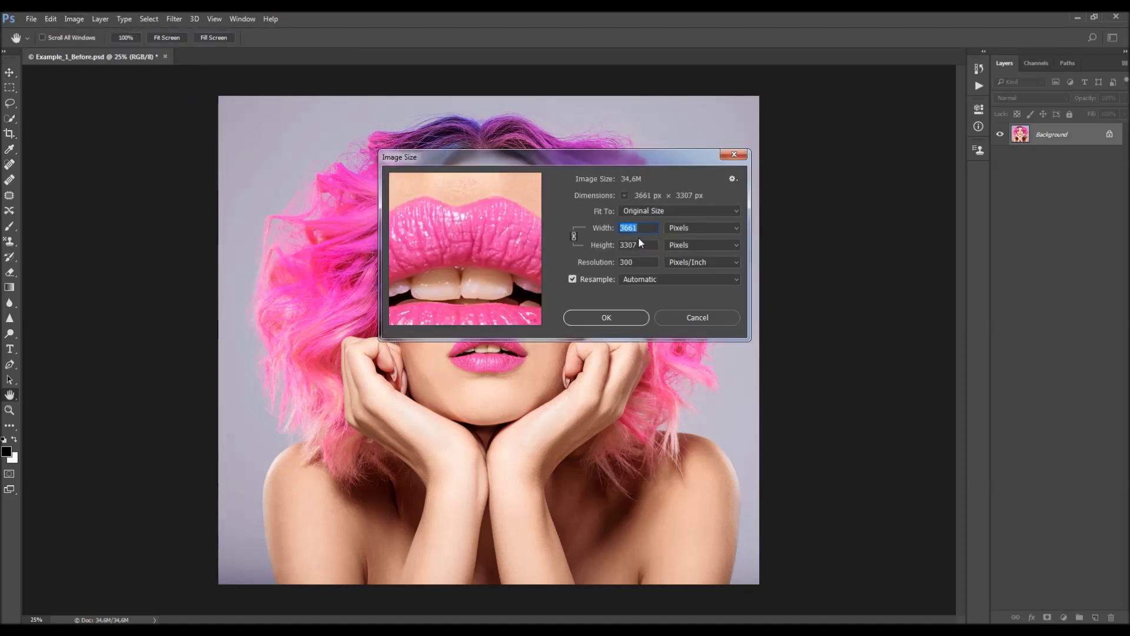
pyautogui.click(650, 242)
pyautogui.click(744, 158)
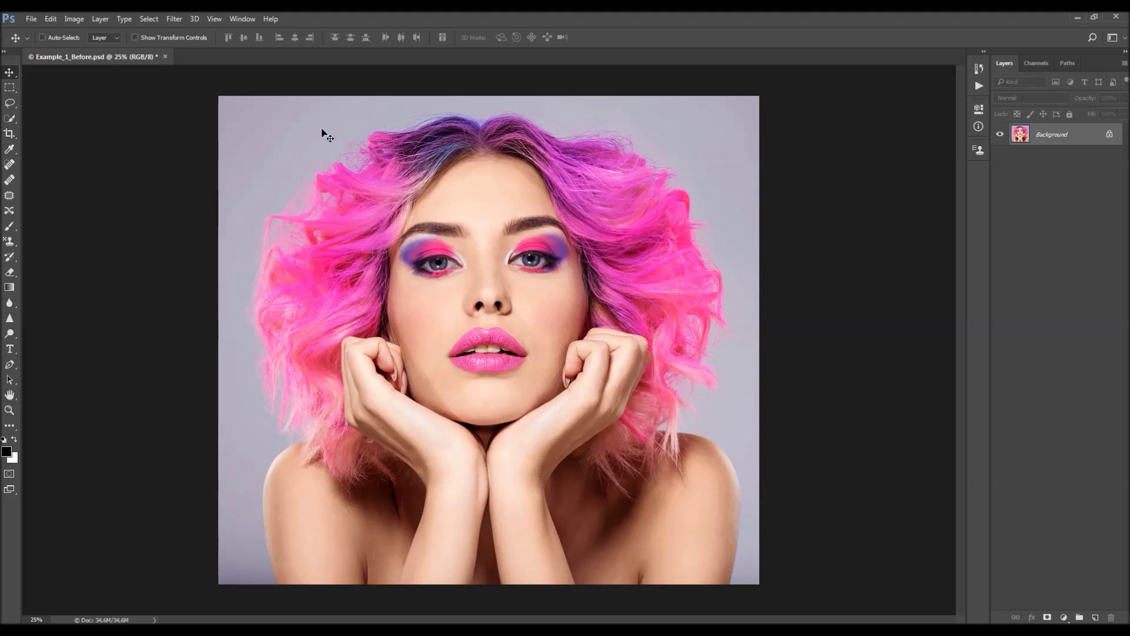
# Load the Oil Painting action file from the CS6 to CC 2020+ folder and select the Oil Painting action in its set
pyautogui.click(240, 19)
pyautogui.click(250, 93)
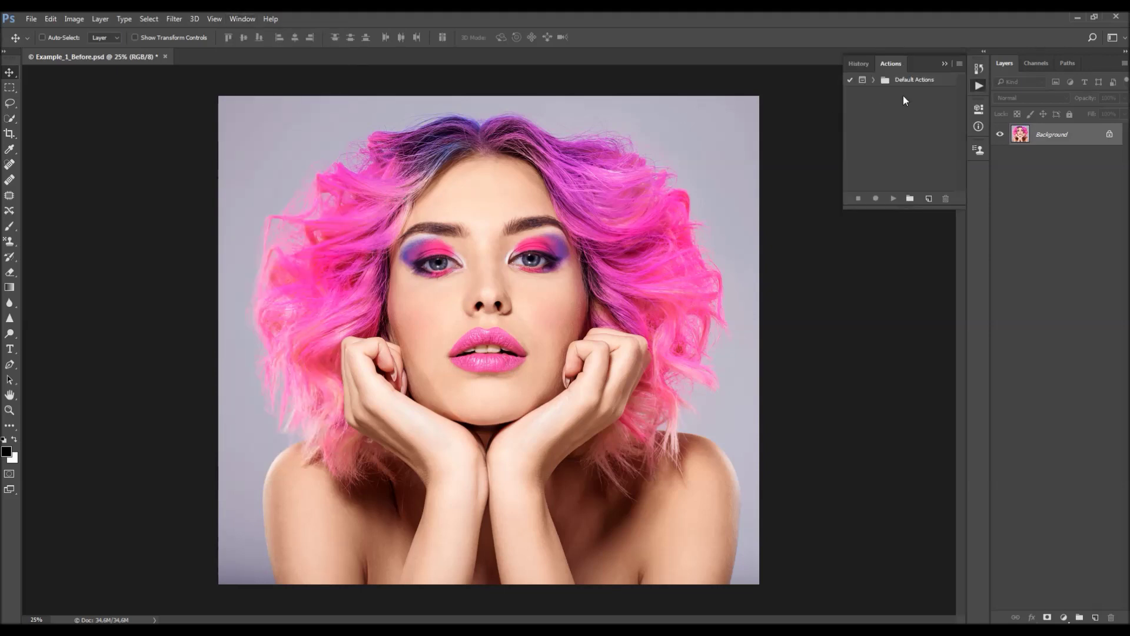
pyautogui.click(960, 64)
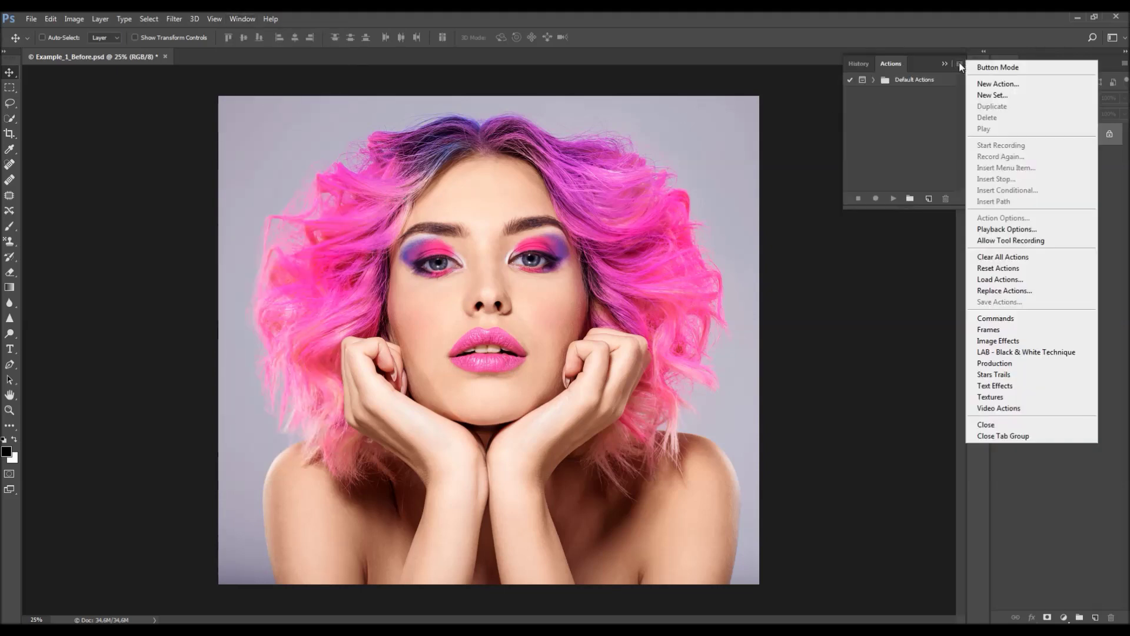
pyautogui.click(993, 279)
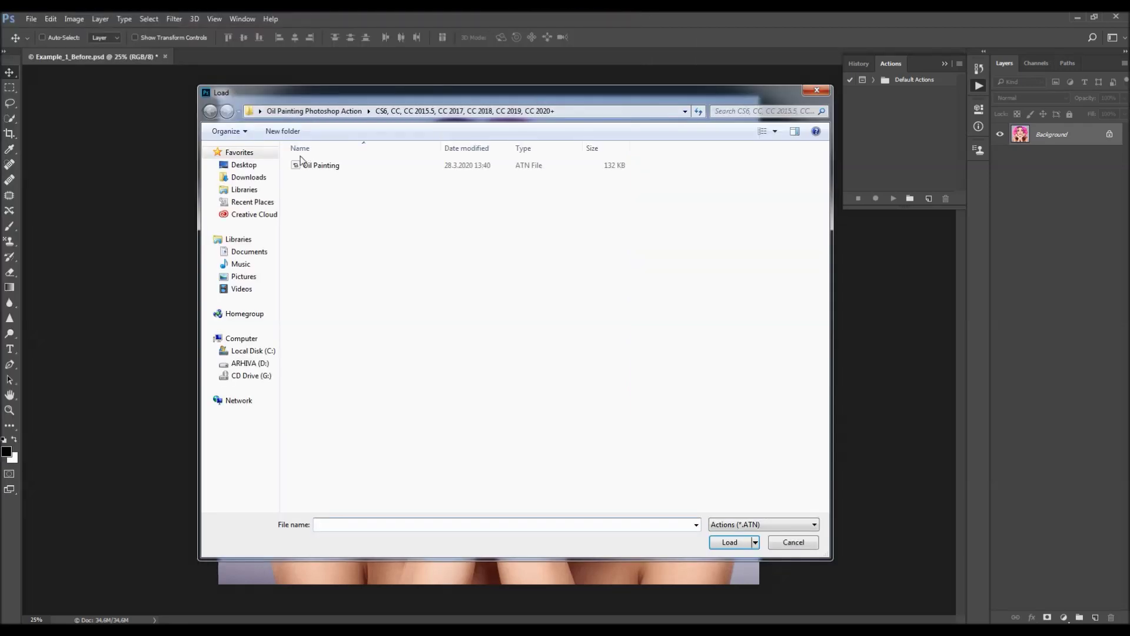
pyautogui.click(352, 111)
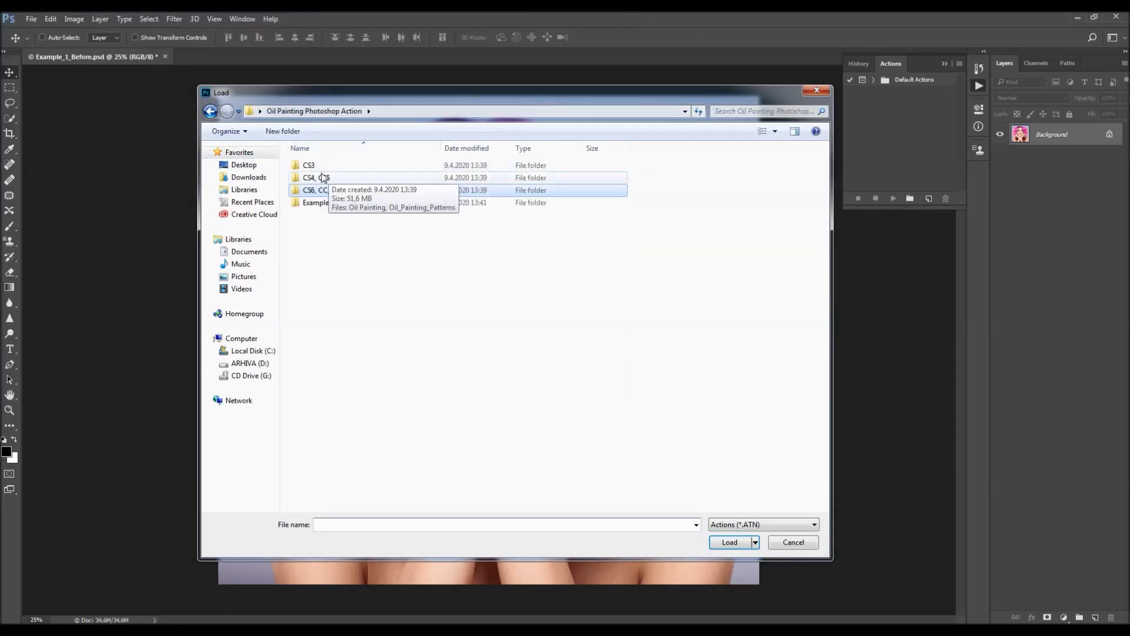
pyautogui.doubleClick(366, 191)
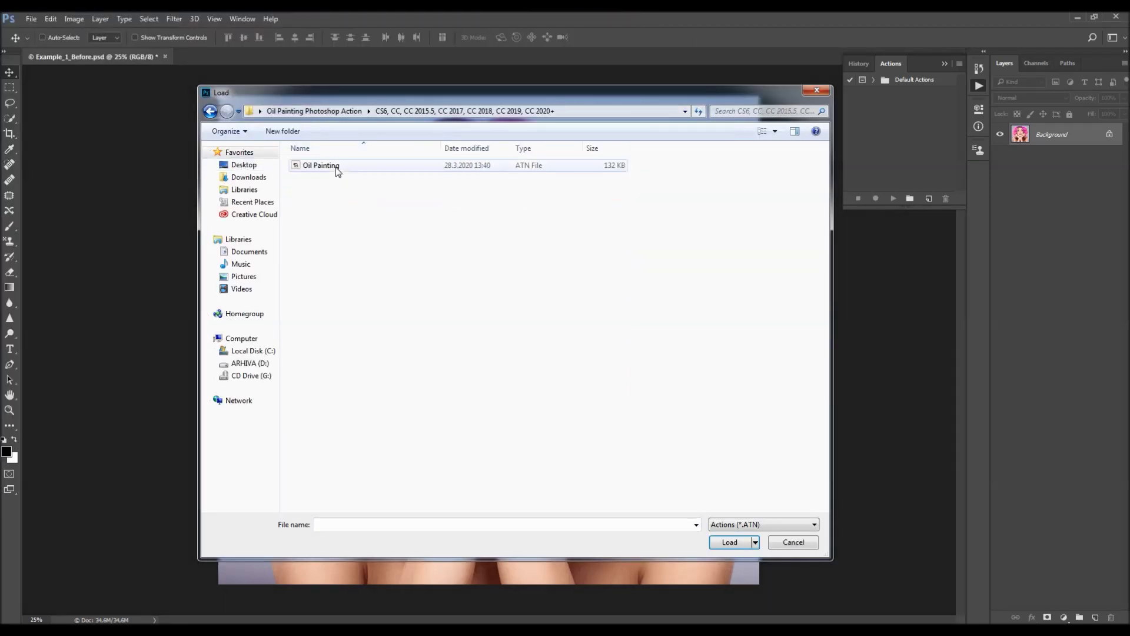
pyautogui.click(338, 170)
pyautogui.click(729, 542)
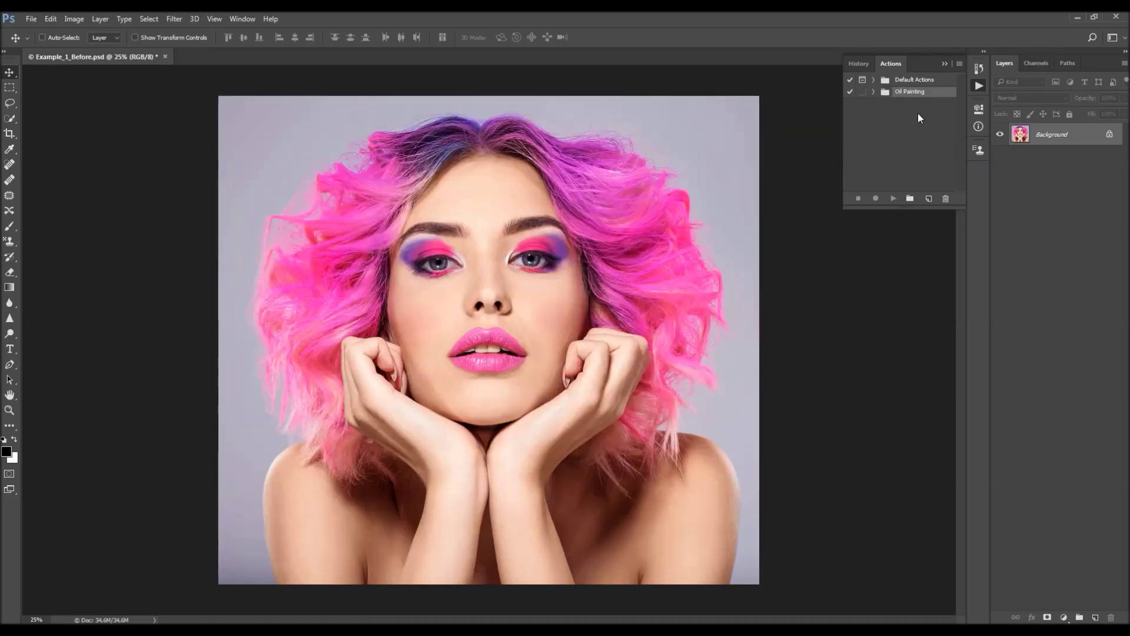
pyautogui.click(873, 91)
pyautogui.click(910, 105)
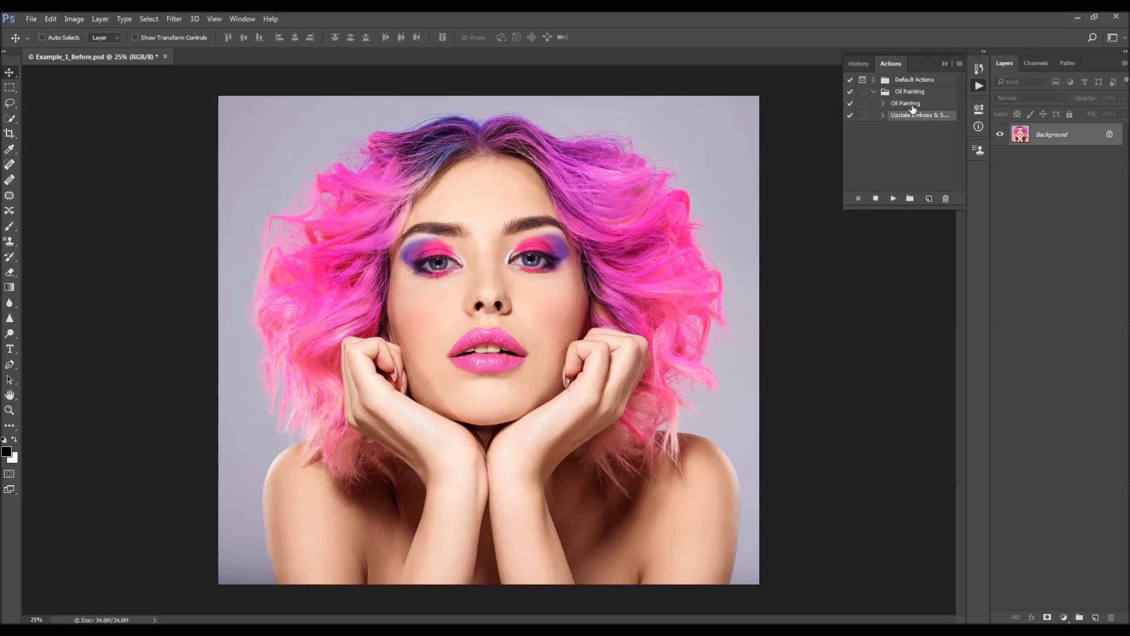
# Load the Oil_Painting_Patterns file from the CS6 to CC 2020+ folder into the Pattern Stamp Tool's patterns
pyautogui.click(10, 241)
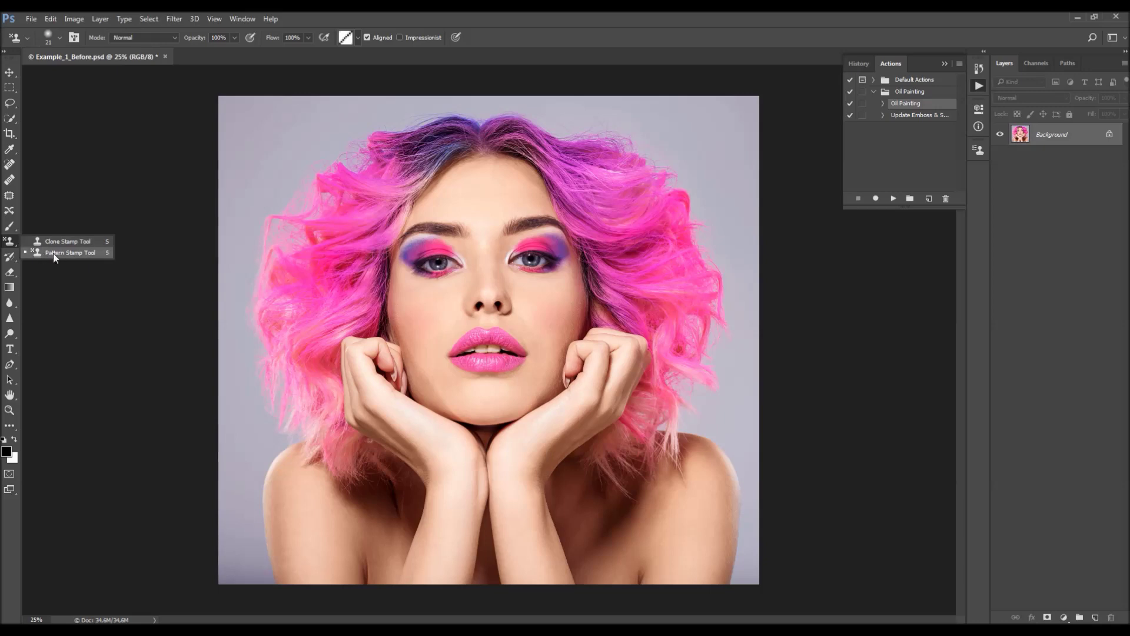
pyautogui.click(53, 253)
pyautogui.click(358, 38)
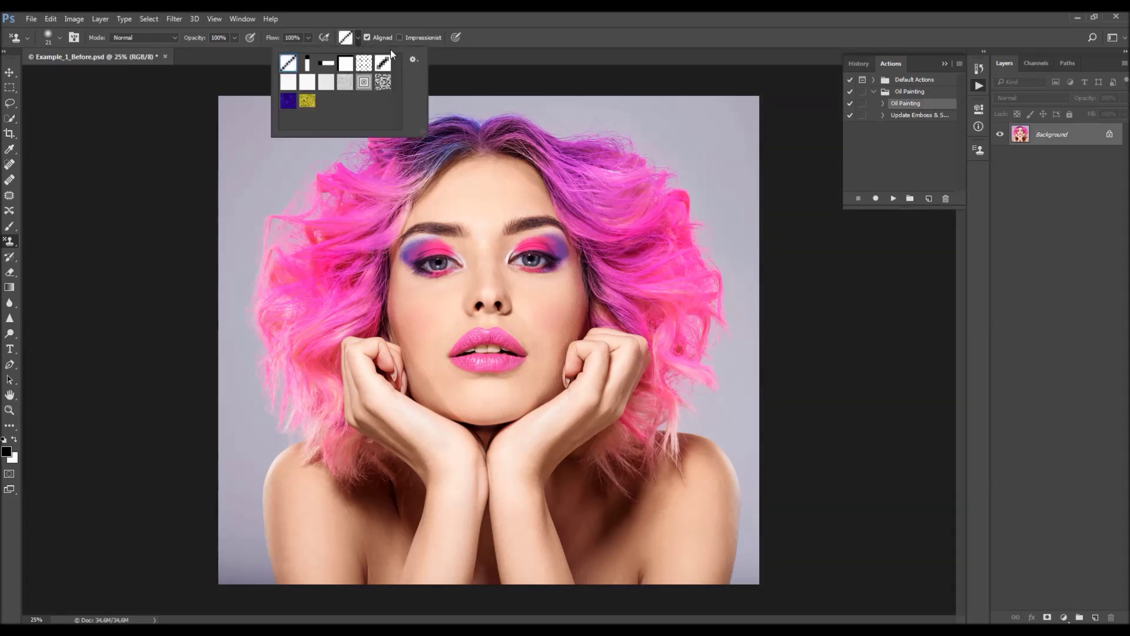
pyautogui.click(412, 58)
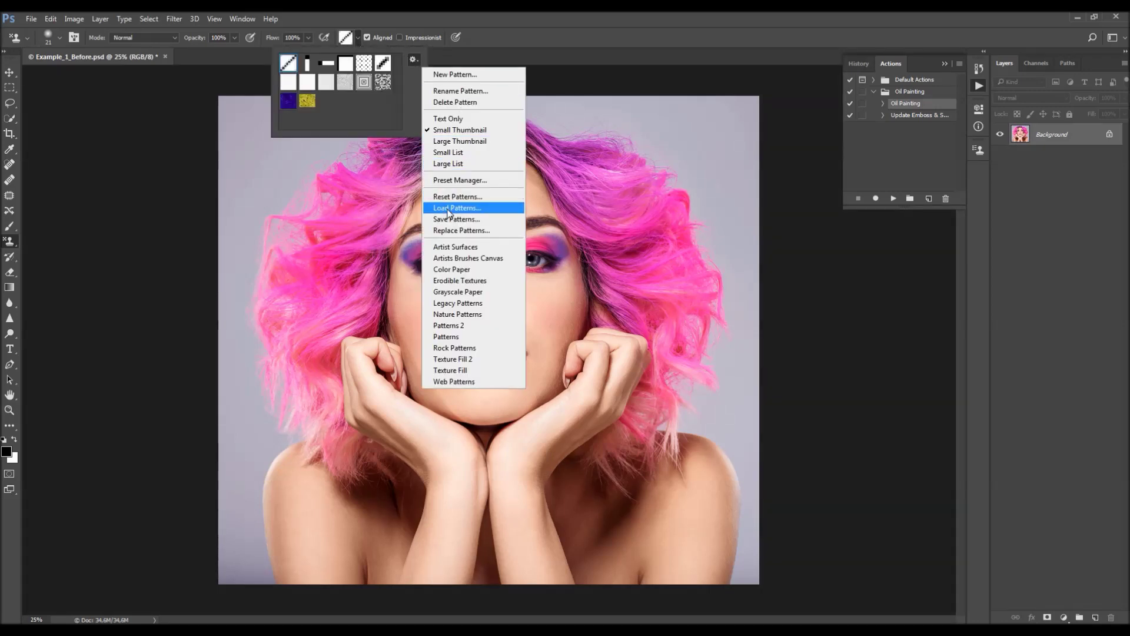
pyautogui.click(448, 209)
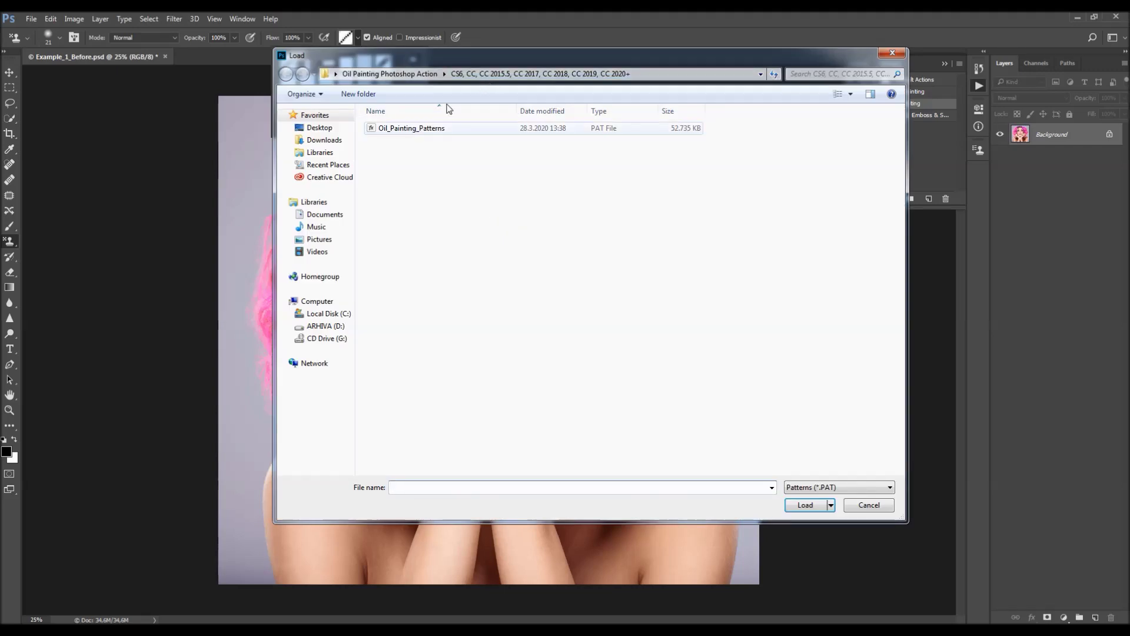
pyautogui.click(390, 74)
pyautogui.doubleClick(412, 153)
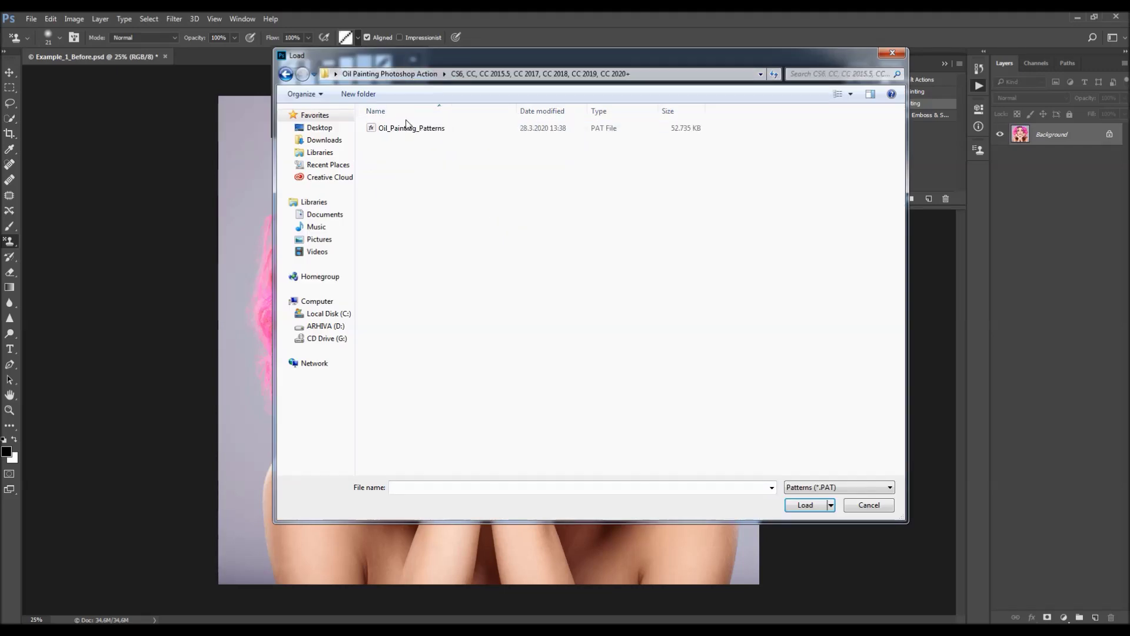
pyautogui.click(407, 128)
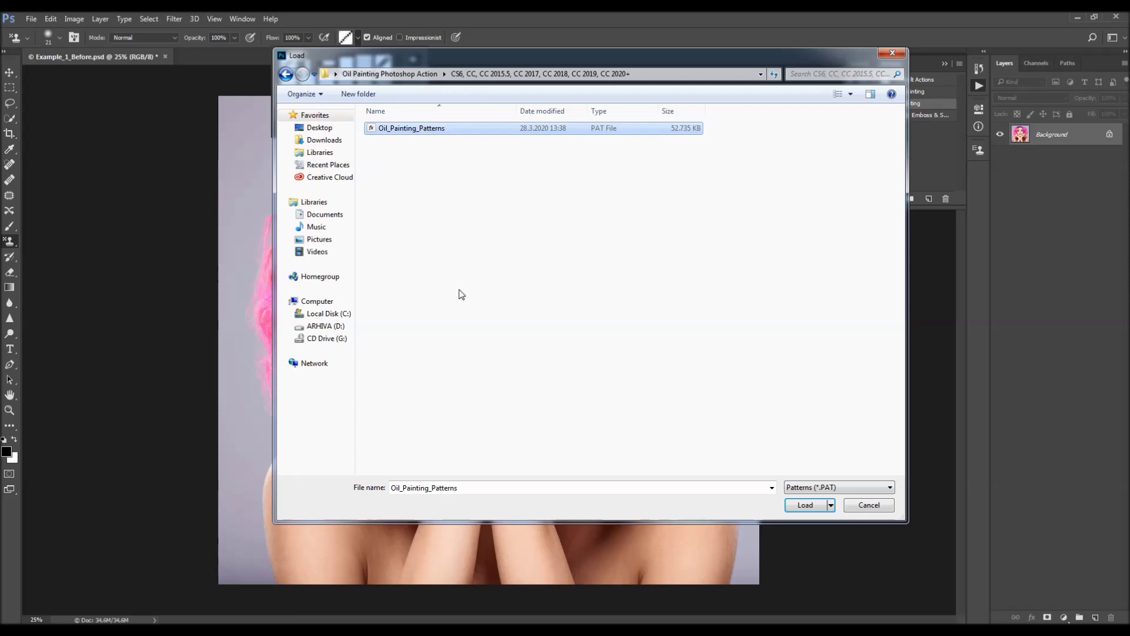
pyautogui.click(801, 507)
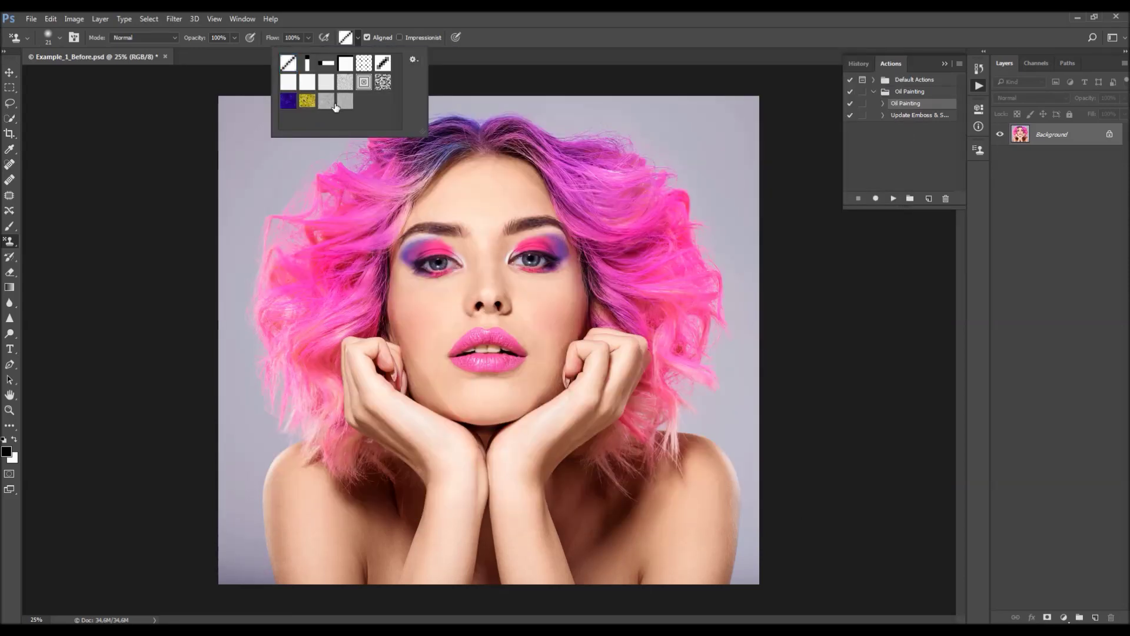
pyautogui.click(358, 37)
pyautogui.press('v')
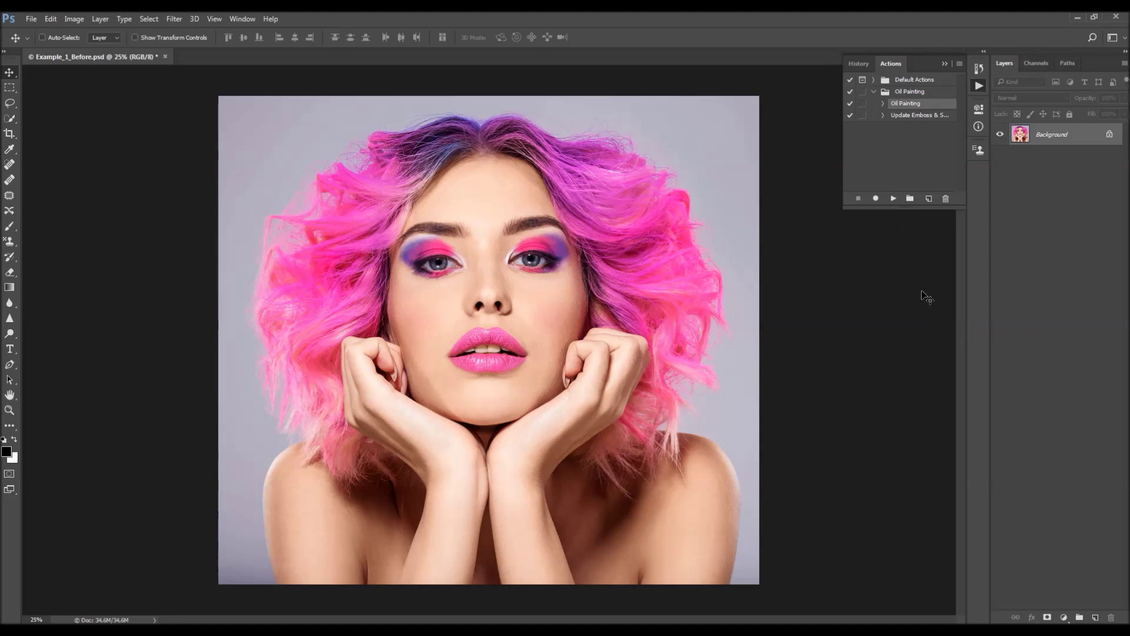
# Play the Oil Painting action on the portrait and collapse the action list
pyautogui.click(893, 199)
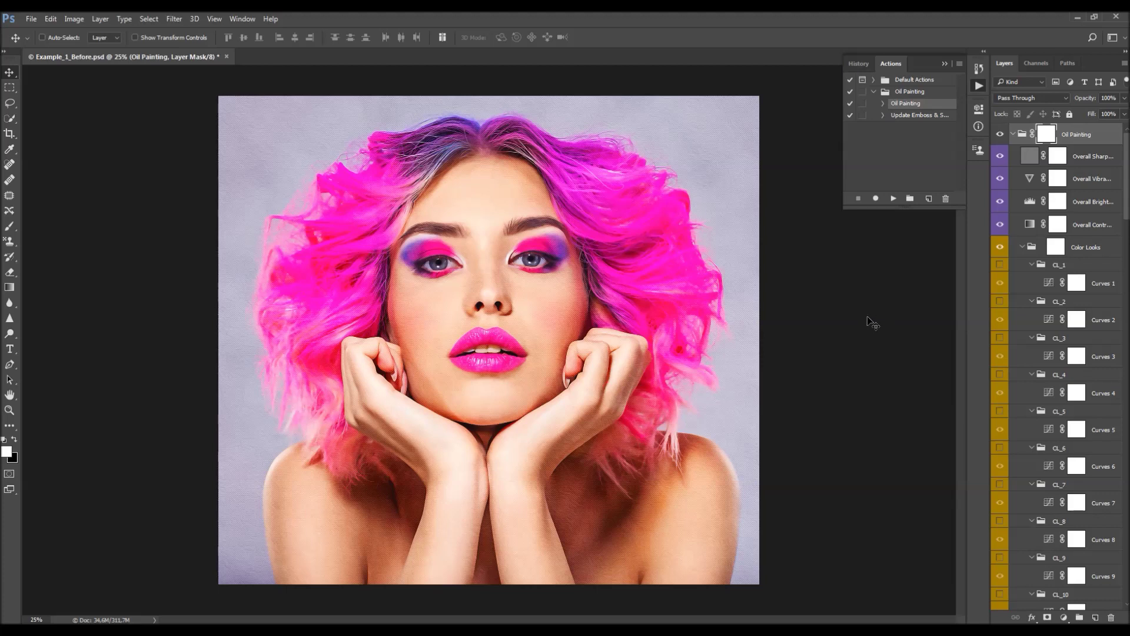
pyautogui.click(875, 93)
pyautogui.click(942, 64)
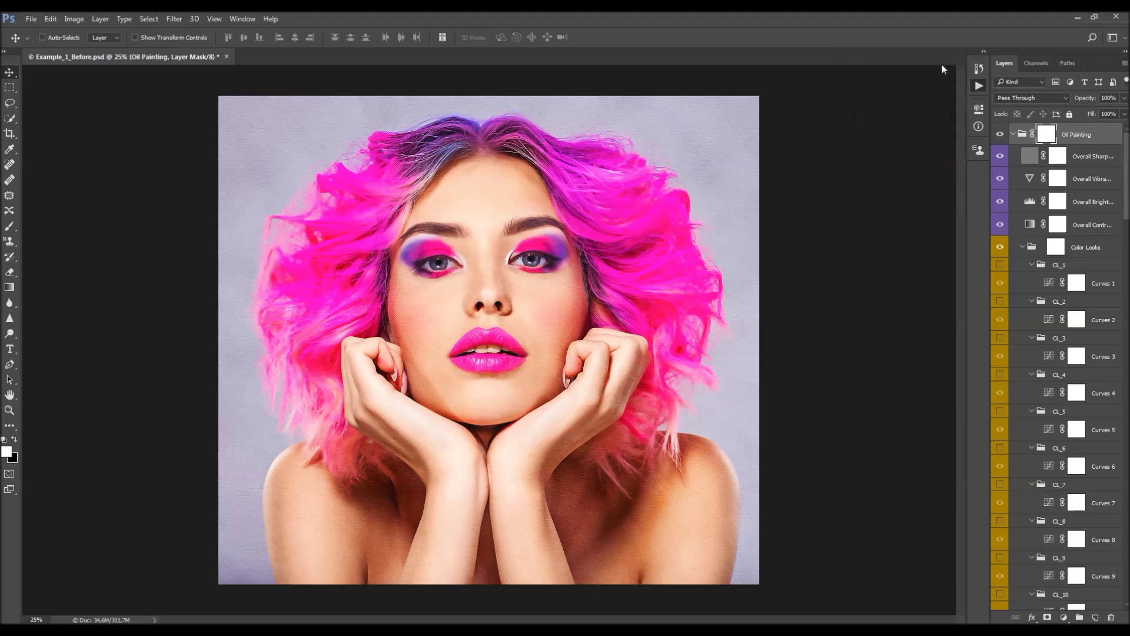
# Widen the layer list and collapse all the subgroups nested inside the Oil Painting group
pyautogui.moveTo(989, 212); pyautogui.dragTo(972, 211)
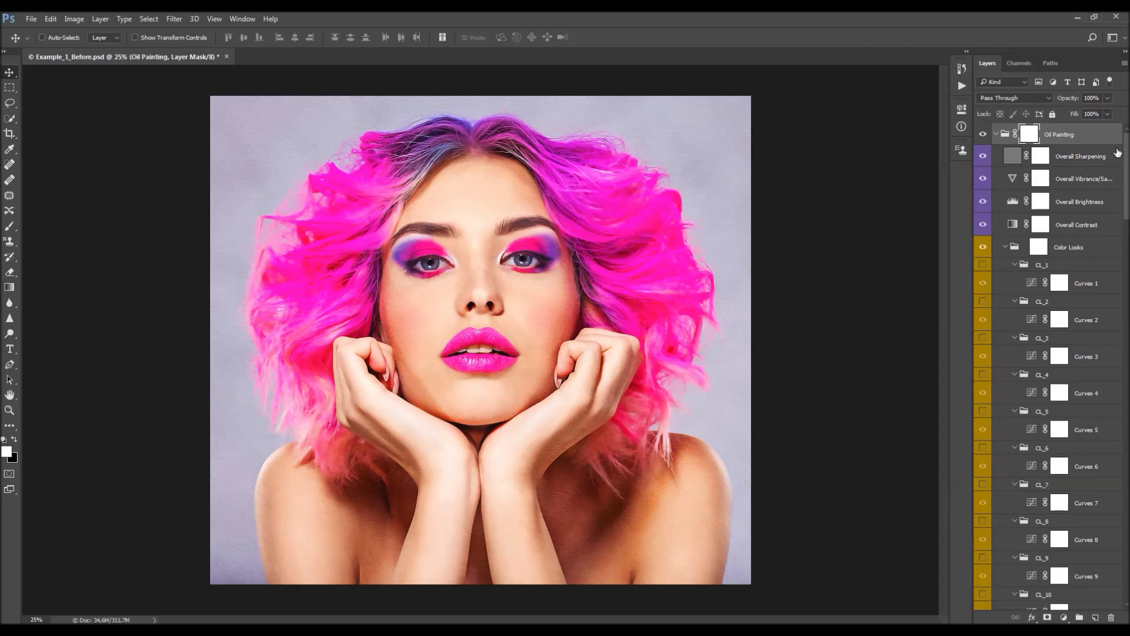
pyautogui.moveTo(1125, 152); pyautogui.dragTo(1126, 150)
pyautogui.press('ctrl')
pyautogui.click(996, 134)
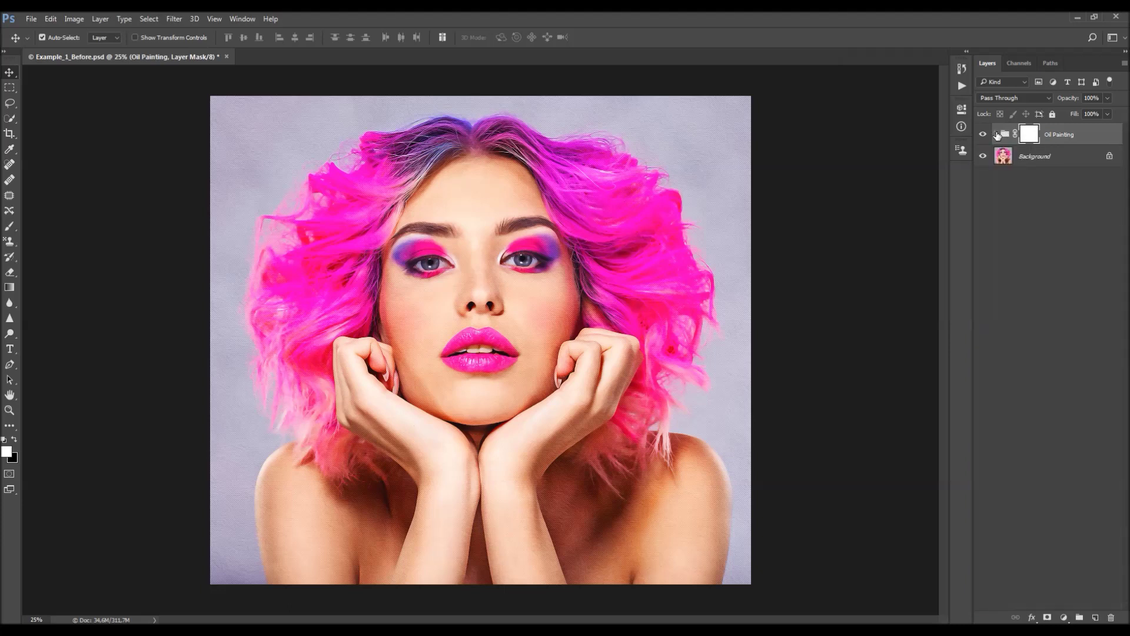
pyautogui.keyDown('ctrl'); pyautogui.click(996, 134); pyautogui.keyUp('ctrl')
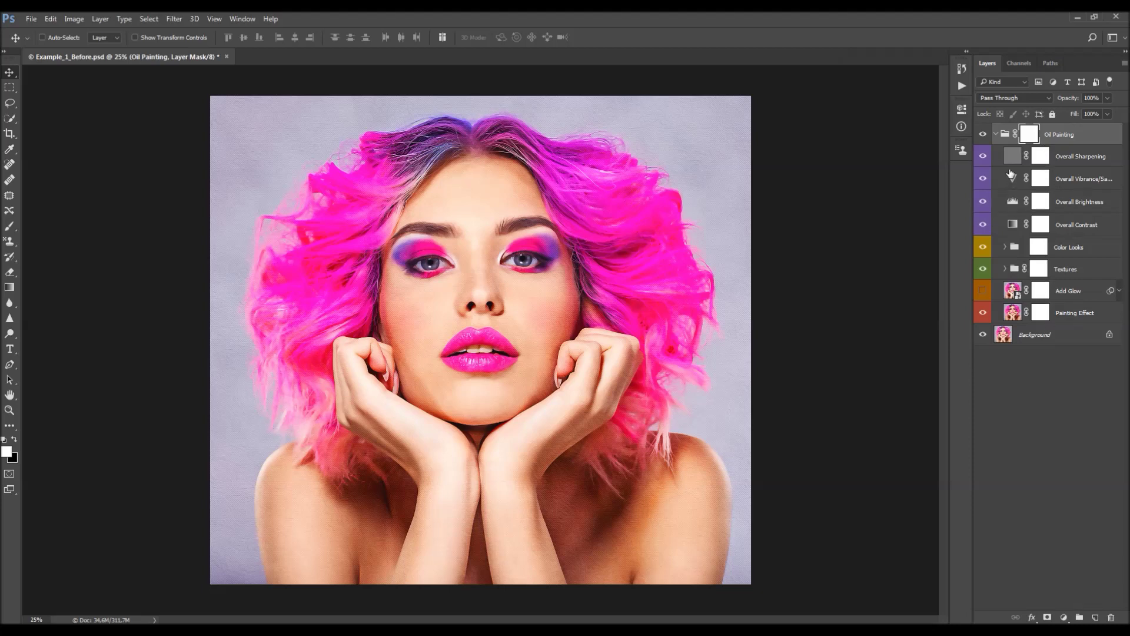
# Hide every layer and subgroup inside the Oil Painting group, select the Background layer and toggle its visibility off and on
pyautogui.moveTo(987, 152); pyautogui.dragTo(992, 312)
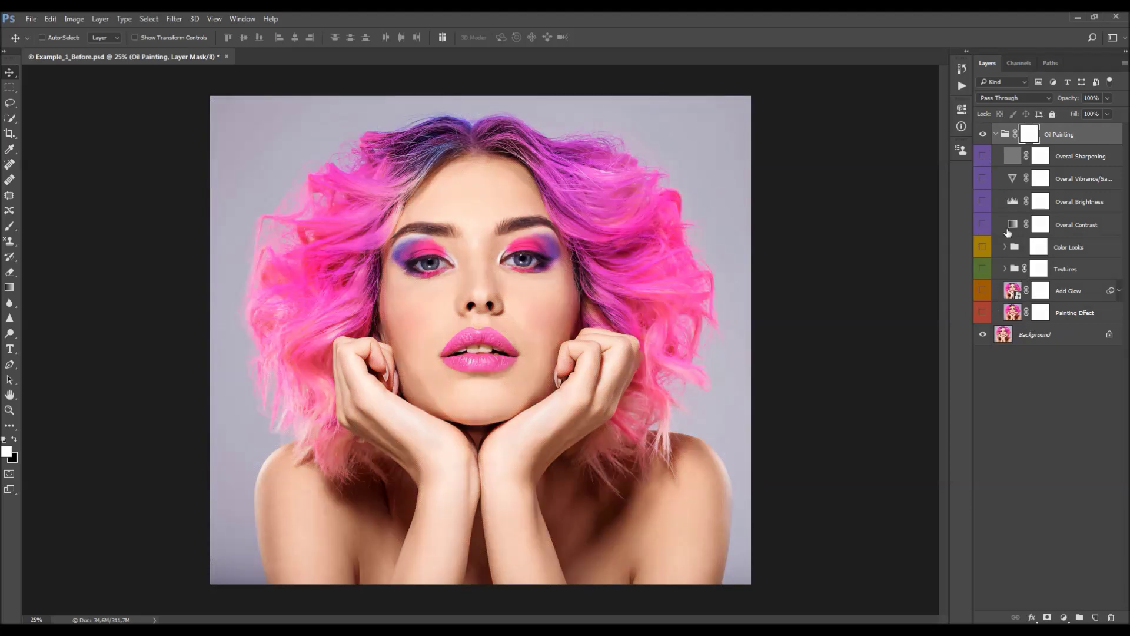
pyautogui.click(1047, 336)
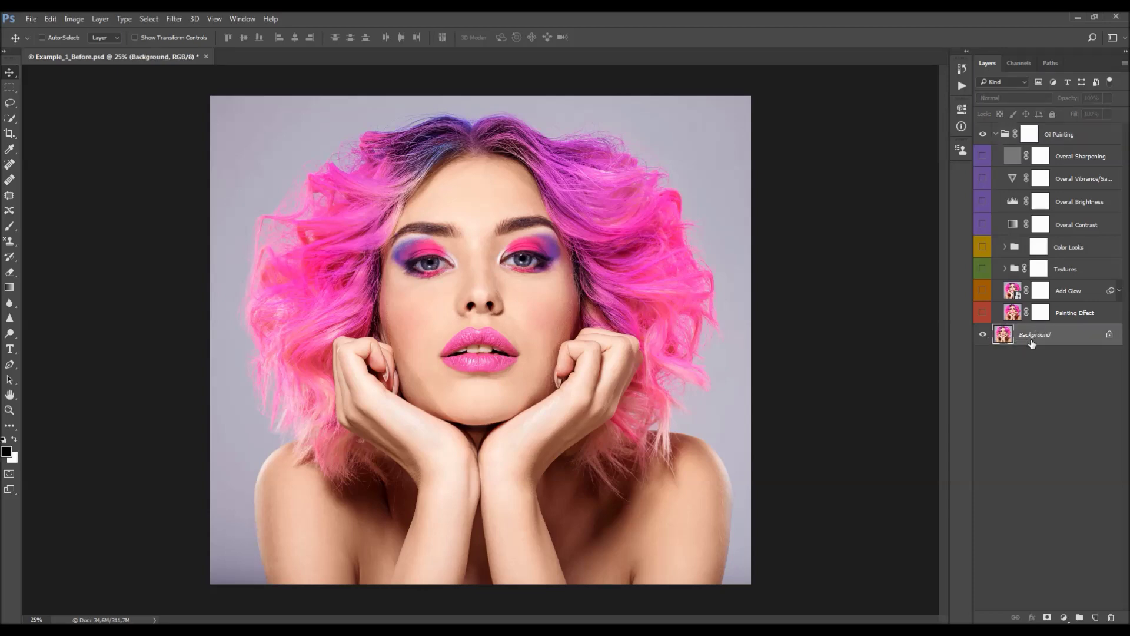
pyautogui.click(983, 335)
pyautogui.click(983, 335)
# Select the Painting Effect layer and turn on its visibility
pyautogui.click(1081, 315)
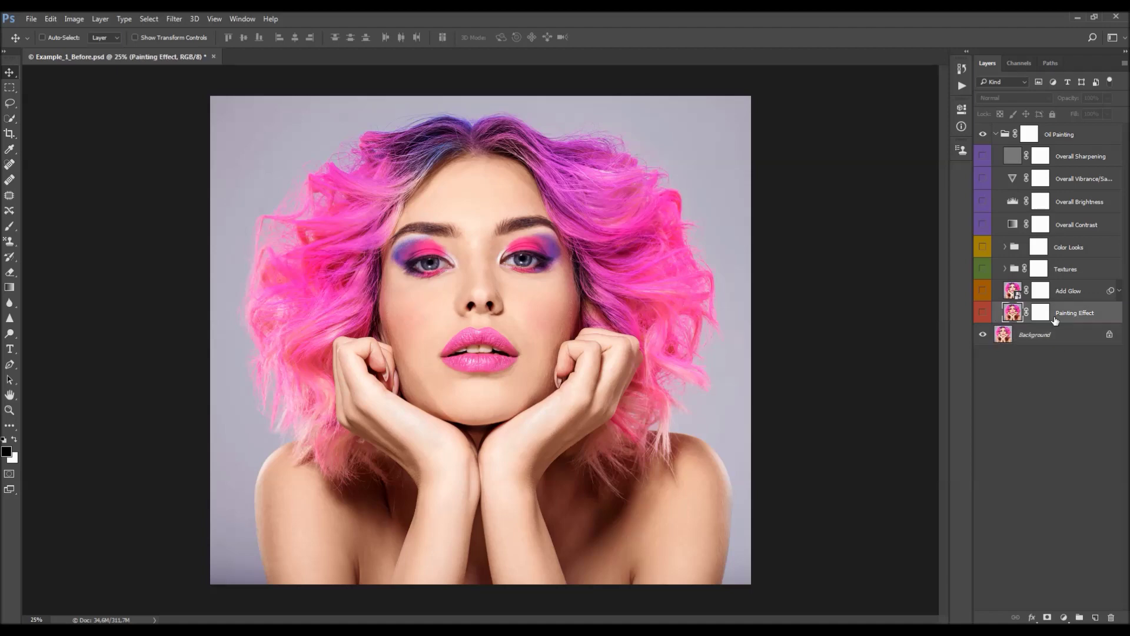
pyautogui.click(983, 316)
pyautogui.hotkey('ctrl', '+')
pyautogui.hotkey('ctrl', '+')
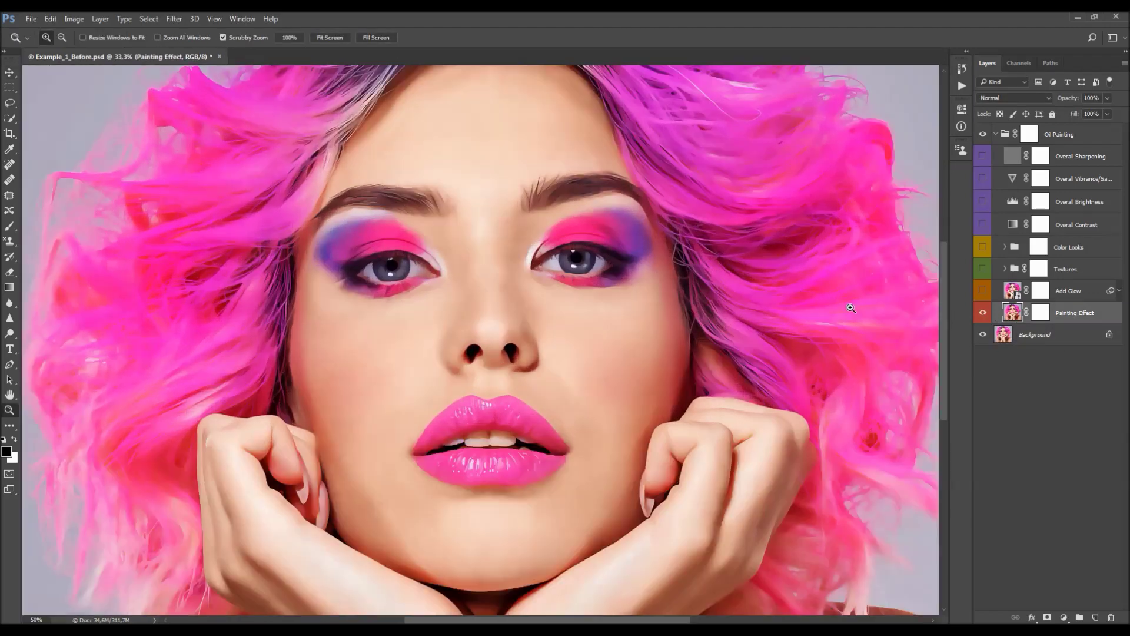
# Compare the portrait up close with and without the Painting Effect layer
pyautogui.click(983, 313)
pyautogui.click(982, 314)
pyautogui.click(982, 315)
pyautogui.click(982, 315)
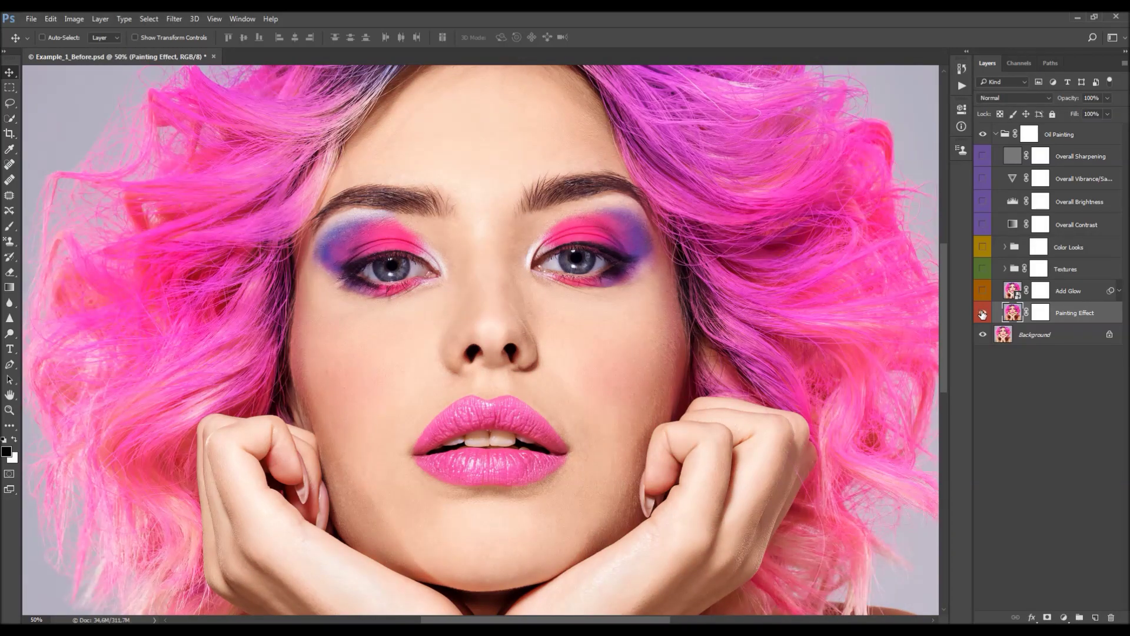
pyautogui.press('z')
pyautogui.press('alt')
pyautogui.keyDown('alt'); pyautogui.click(539, 229); pyautogui.keyUp('alt')
pyautogui.press('v')
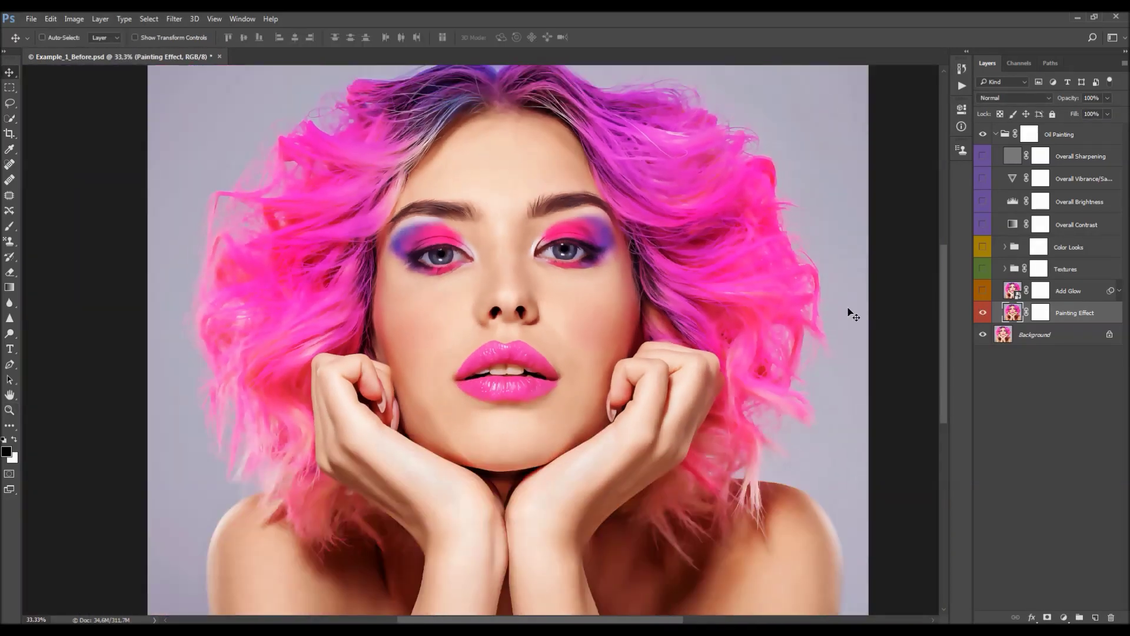
# Select the Add Glow layer and turn on its visibility
pyautogui.click(1090, 294)
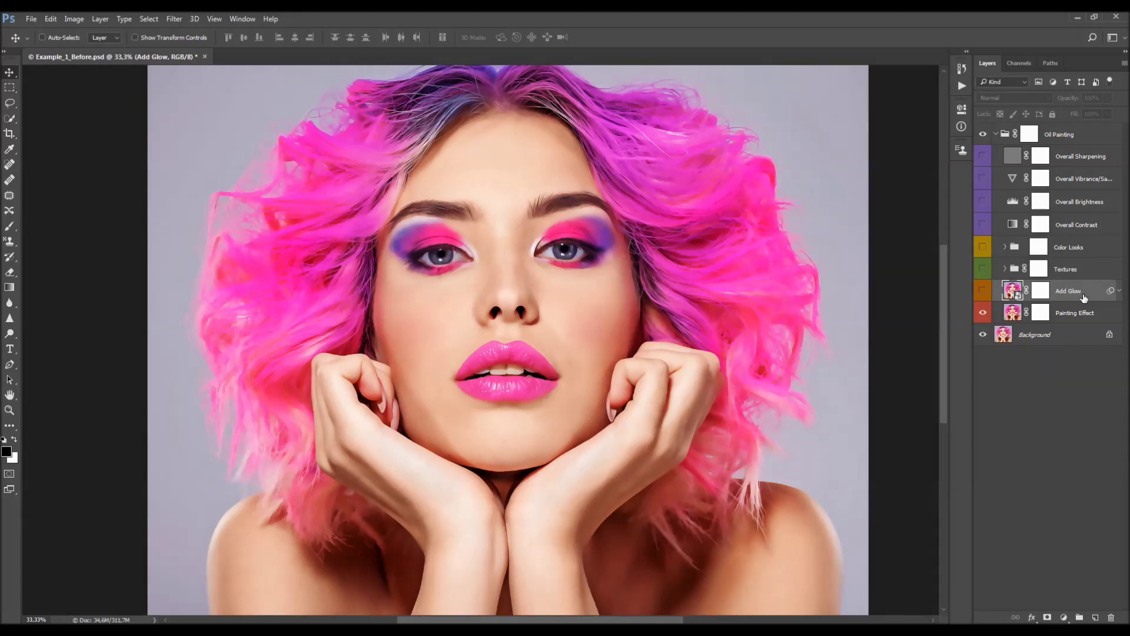
pyautogui.click(982, 291)
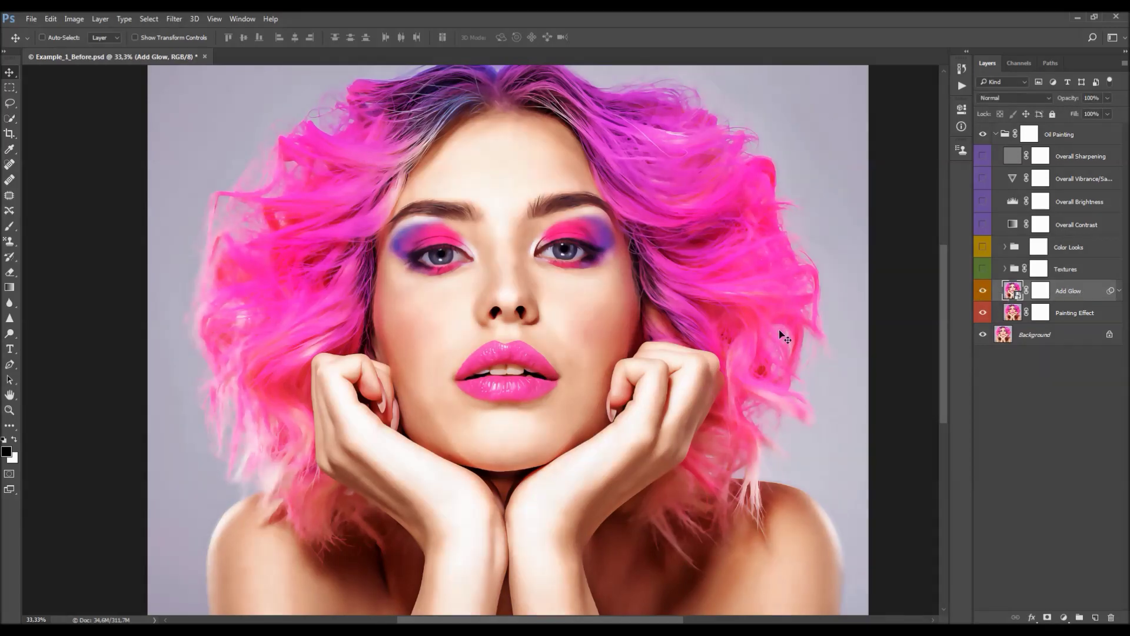
pyautogui.press('z')
pyautogui.keyDown('alt'); pyautogui.click(732, 305); pyautogui.keyUp('alt')
pyautogui.press('v')
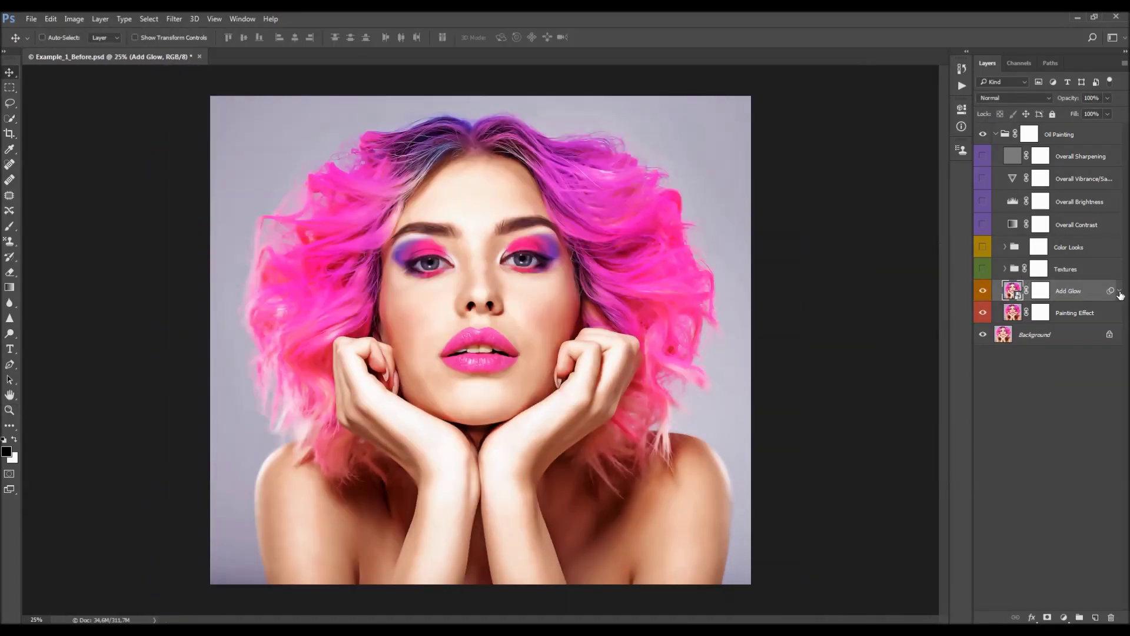
# Open the Diffuse Glow settings of the Add Glow layer's Filter Gallery smart filter with the face in the preview
pyautogui.click(1119, 293)
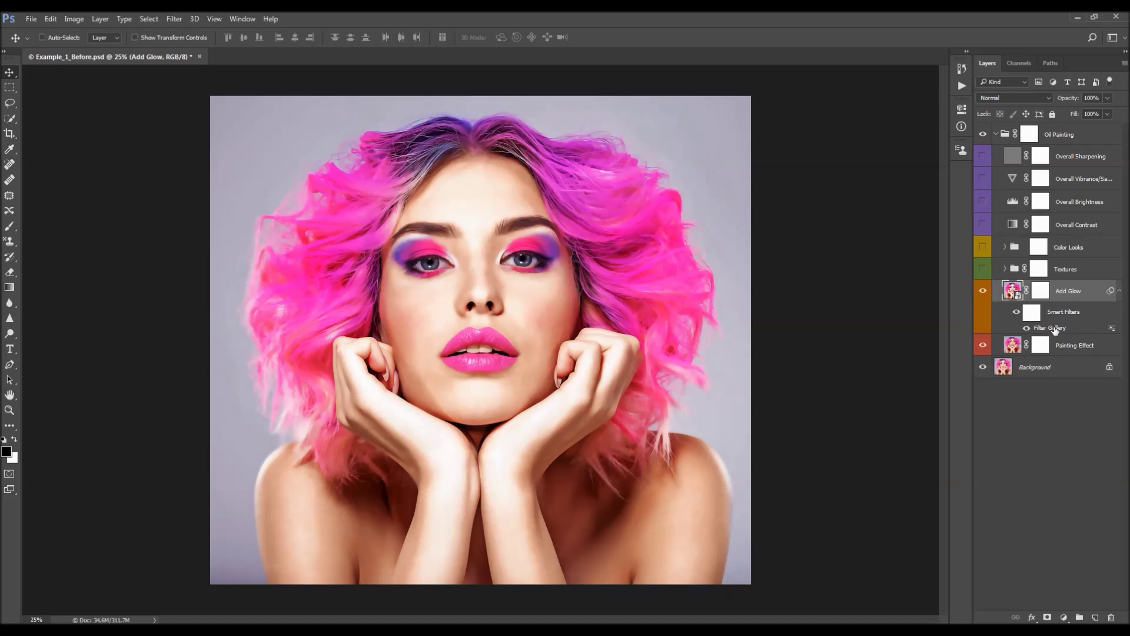
pyautogui.doubleClick(1053, 327)
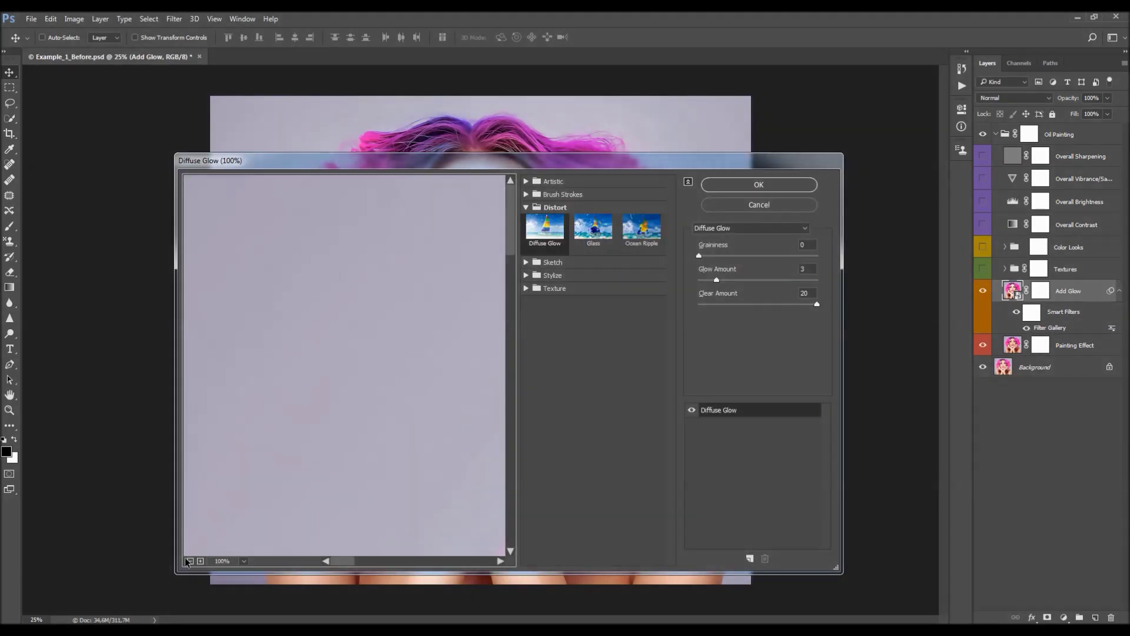
pyautogui.click(189, 561)
pyautogui.click(190, 561)
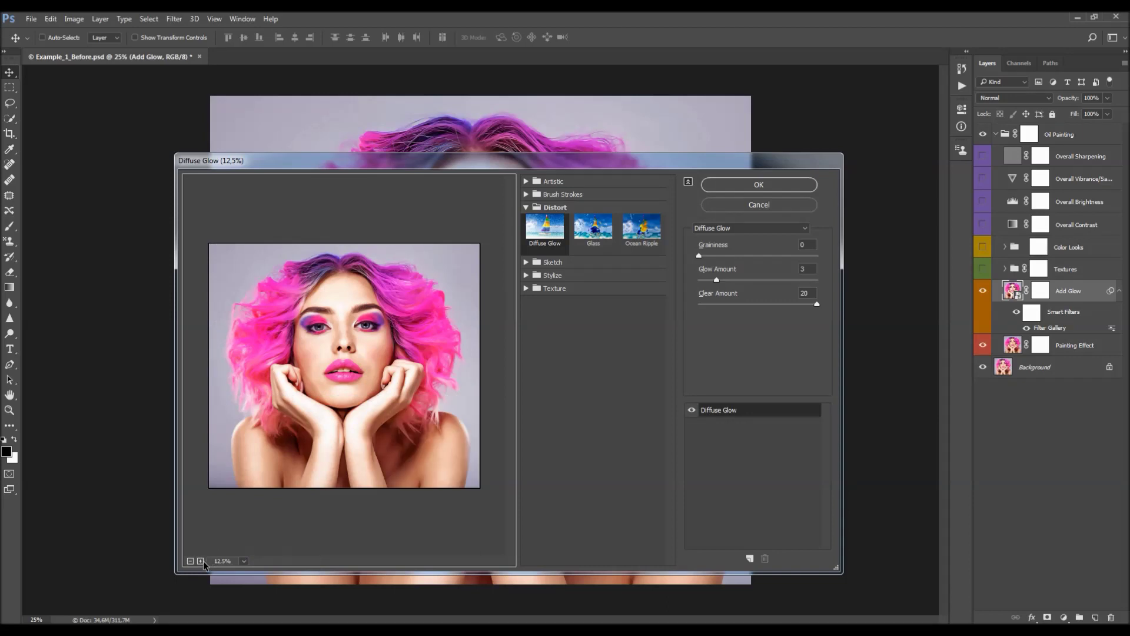
pyautogui.click(200, 561)
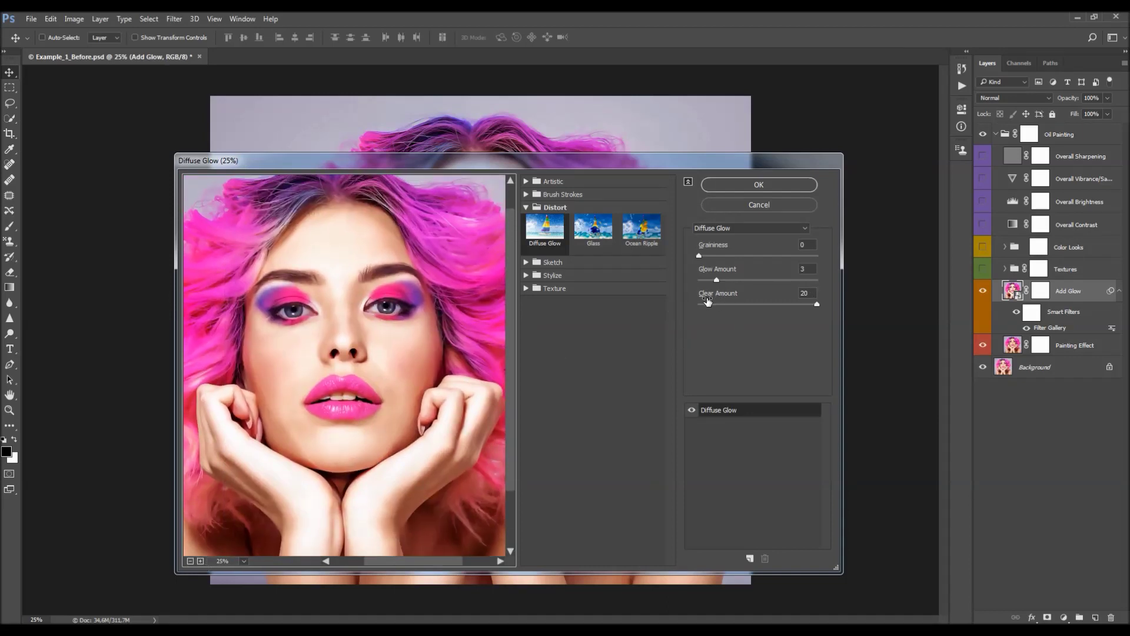
pyautogui.click(816, 306)
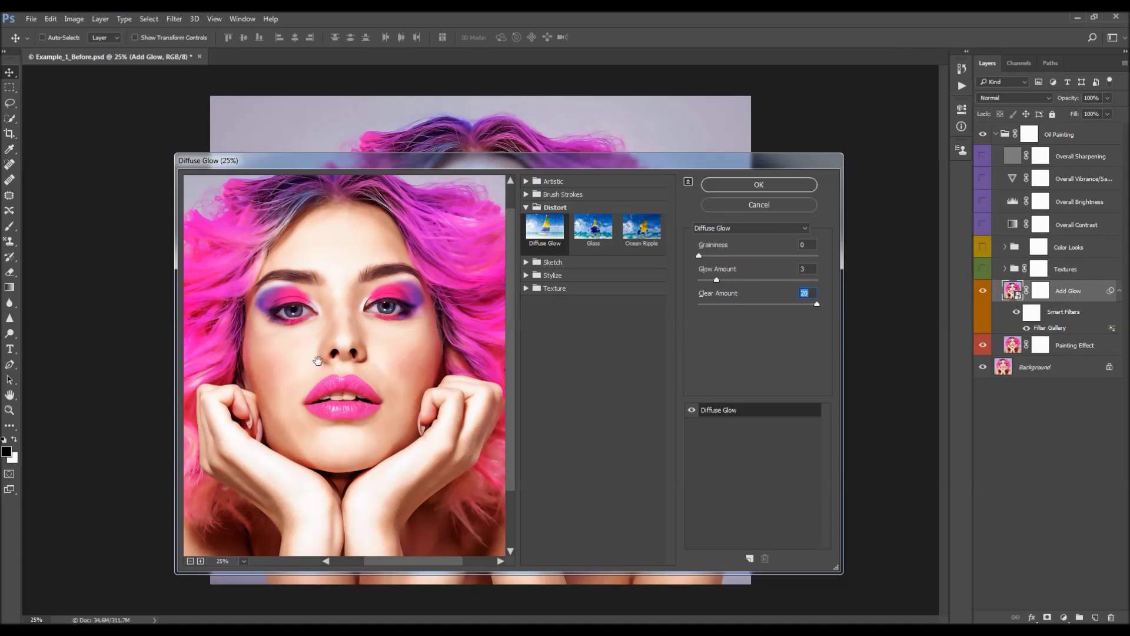
# Try a Glow Amount of 1 with the Clear Amount lowered to 15, and return the Clear Amount to 20
pyautogui.moveTo(716, 280)
pyautogui.mouseDown()
pyautogui.moveTo(702, 280)
pyautogui.moveTo(736, 280)
pyautogui.moveTo(702, 280)
pyautogui.mouseUp()
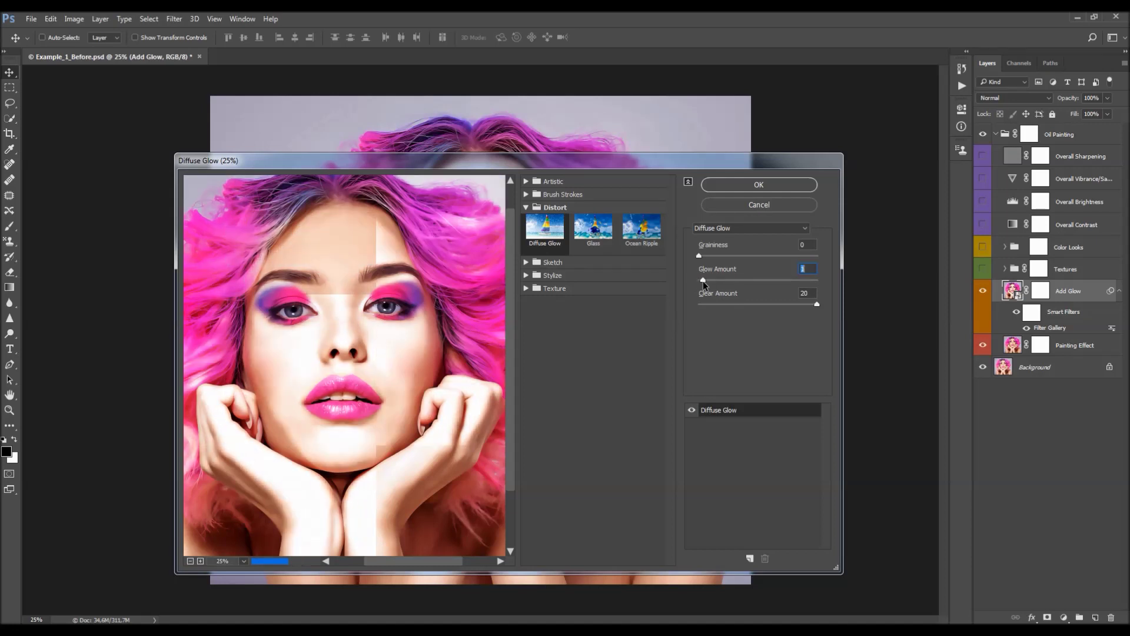
pyautogui.click(816, 304)
pyautogui.moveTo(817, 305); pyautogui.dragTo(801, 304)
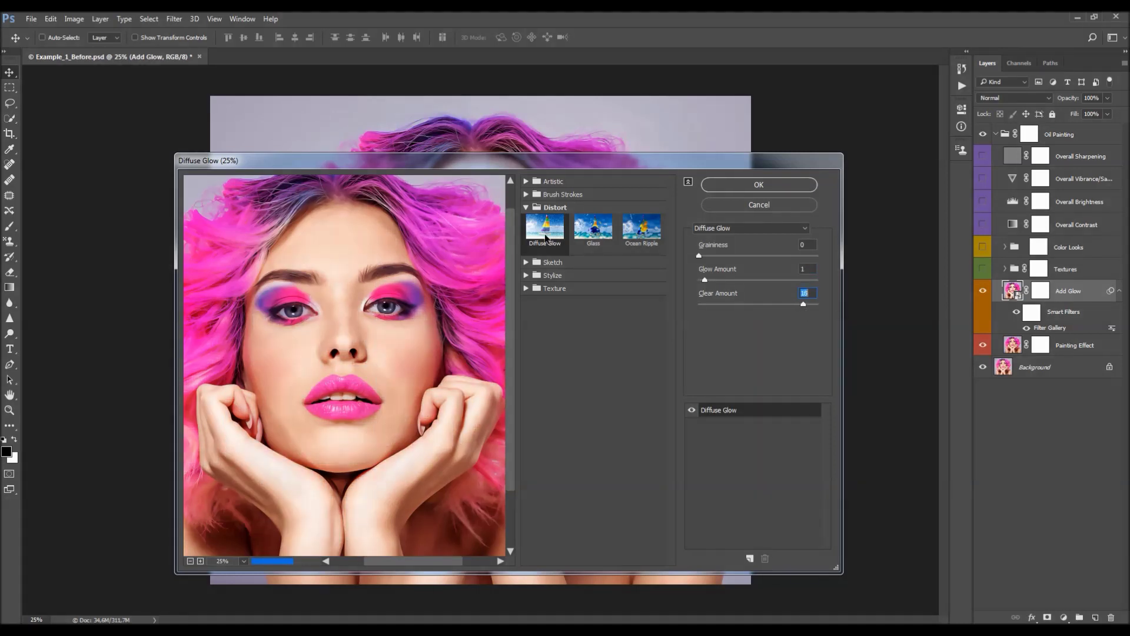
pyautogui.moveTo(807, 304); pyautogui.dragTo(751, 305)
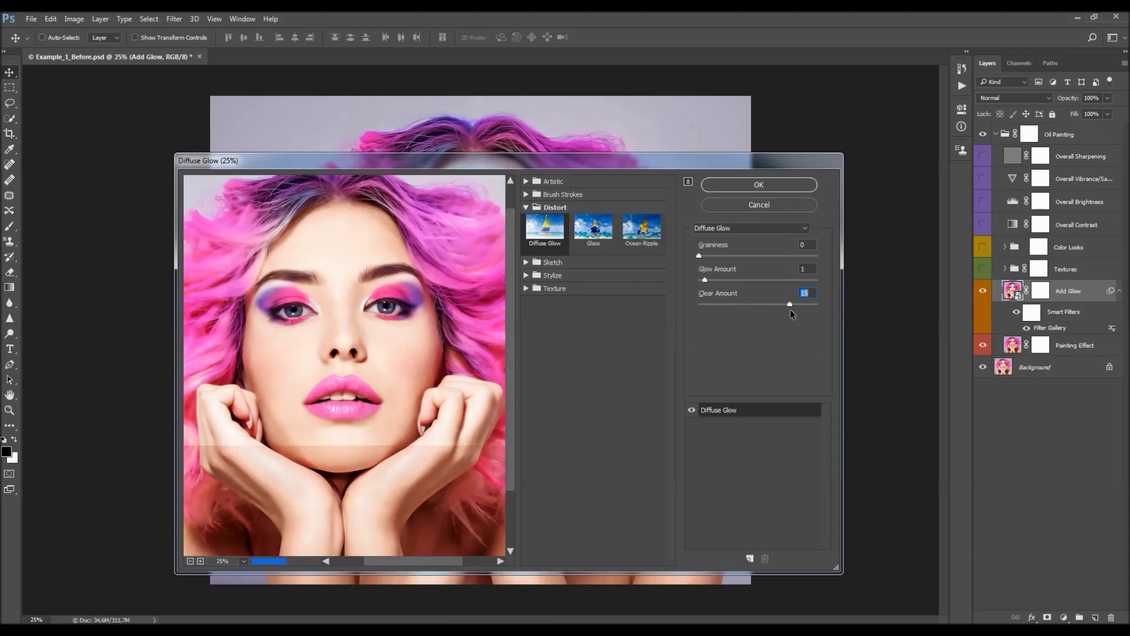
pyautogui.moveTo(789, 309); pyautogui.dragTo(843, 313)
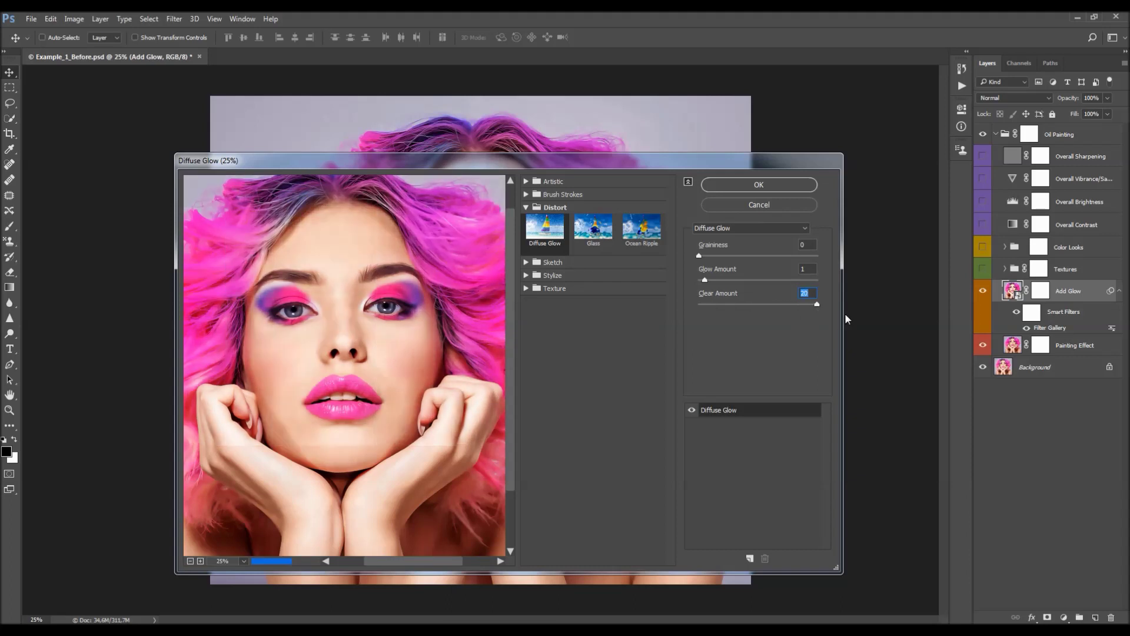
# Set the Glow Amount to 3 and apply the Diffuse Glow filter
pyautogui.moveTo(705, 281); pyautogui.dragTo(698, 282)
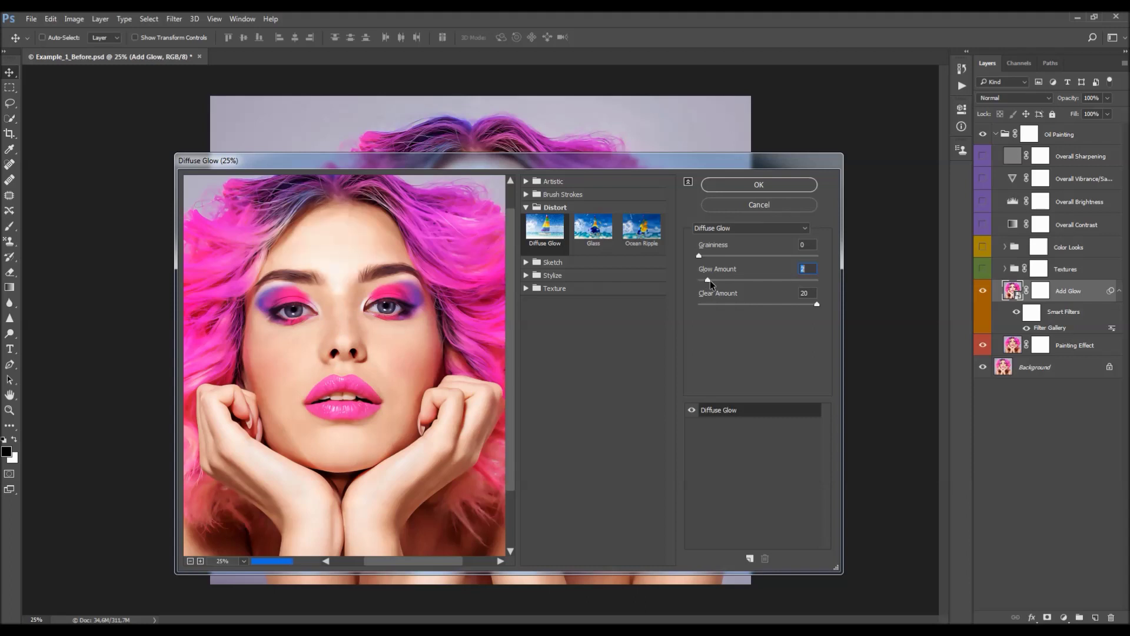
pyautogui.moveTo(710, 280); pyautogui.dragTo(716, 280)
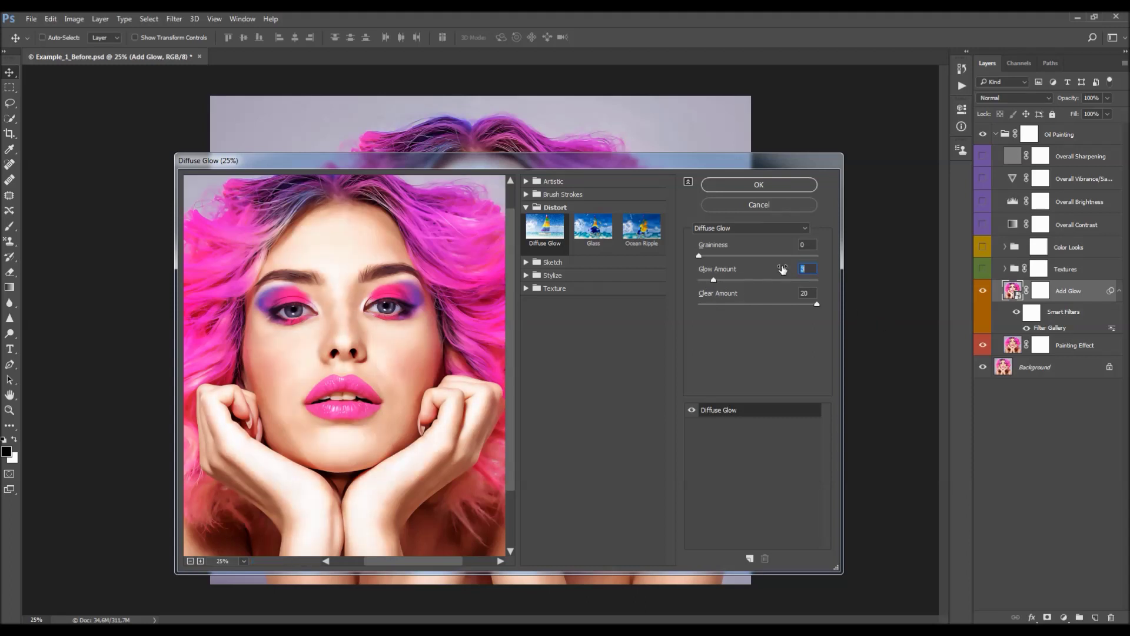
pyautogui.click(765, 186)
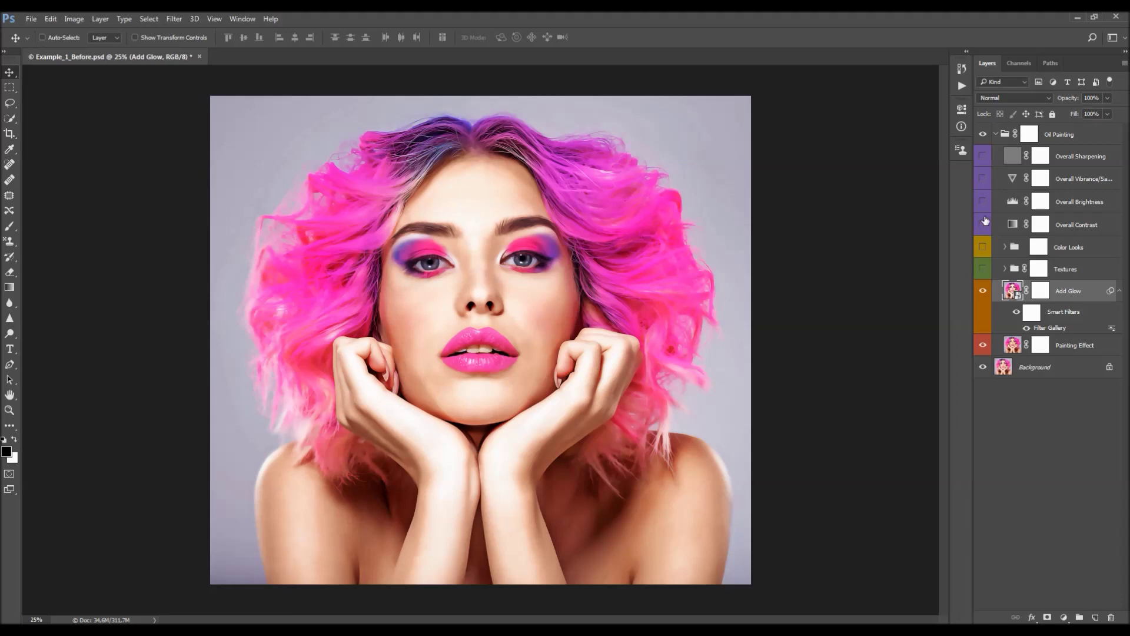
# Set the Add Glow layer's opacity to 69% and compare the portrait with and without the glow
pyautogui.click(1070, 101)
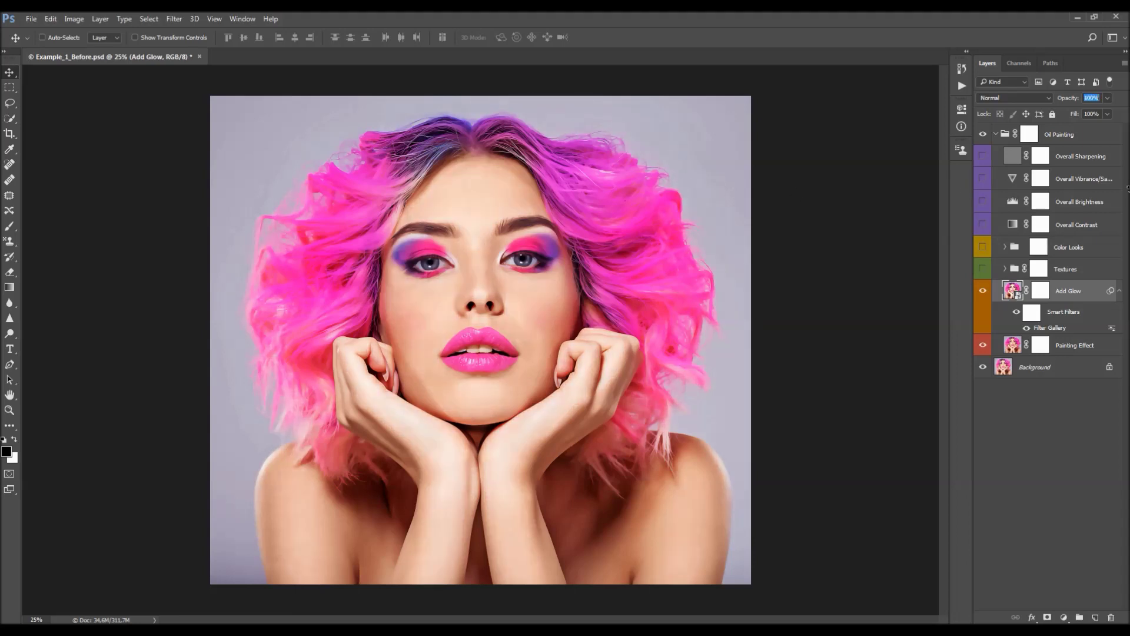
pyautogui.click(1107, 98)
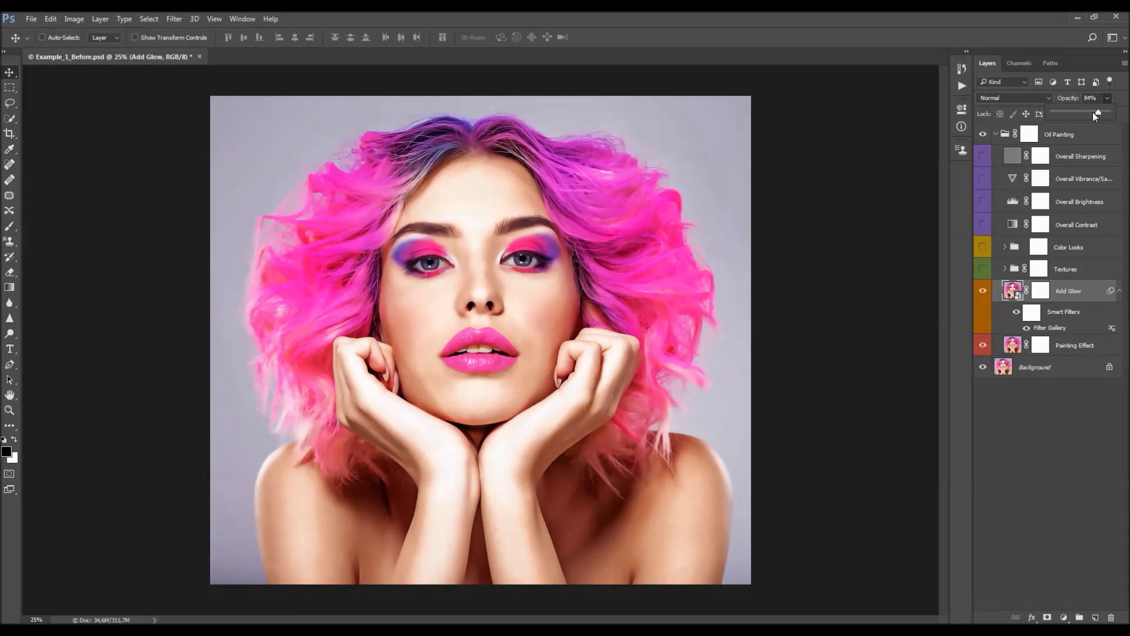
pyautogui.moveTo(1055, 112); pyautogui.dragTo(1117, 116)
pyautogui.click(880, 106)
pyautogui.press('Down')
pyautogui.press('Down')
pyautogui.press('Down')
pyautogui.press('Down')
pyautogui.press('Down')
pyautogui.press('Down')
pyautogui.press('Down')
pyautogui.press('Down')
pyautogui.press('Down')
pyautogui.press('Down')
pyautogui.press('Down')
pyautogui.press('Down')
pyautogui.press('Down')
pyautogui.press('Down')
pyautogui.press('Down')
pyautogui.press('Down')
pyautogui.press('Down')
pyautogui.press('Down')
pyautogui.press('Down')
pyautogui.press('Down')
pyautogui.press('Down')
pyautogui.press('Return')
pyautogui.click(983, 290)
pyautogui.click(983, 290)
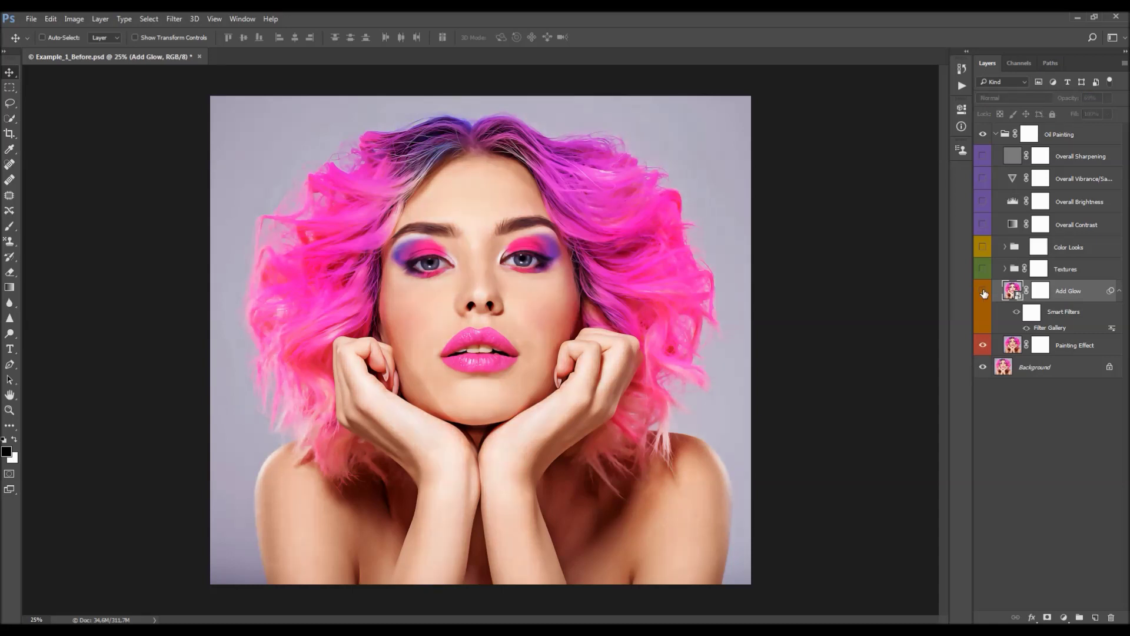
pyautogui.click(983, 290)
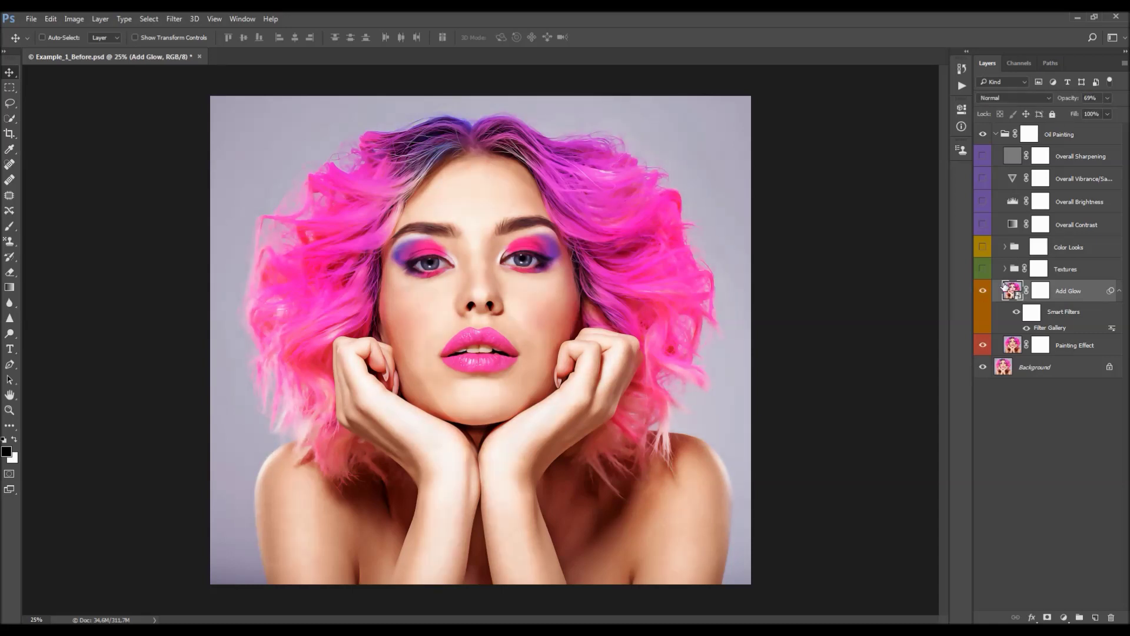
# Try painting black on the Add Glow layer mask across the portrait with a large, soft brush
pyautogui.click(1040, 291)
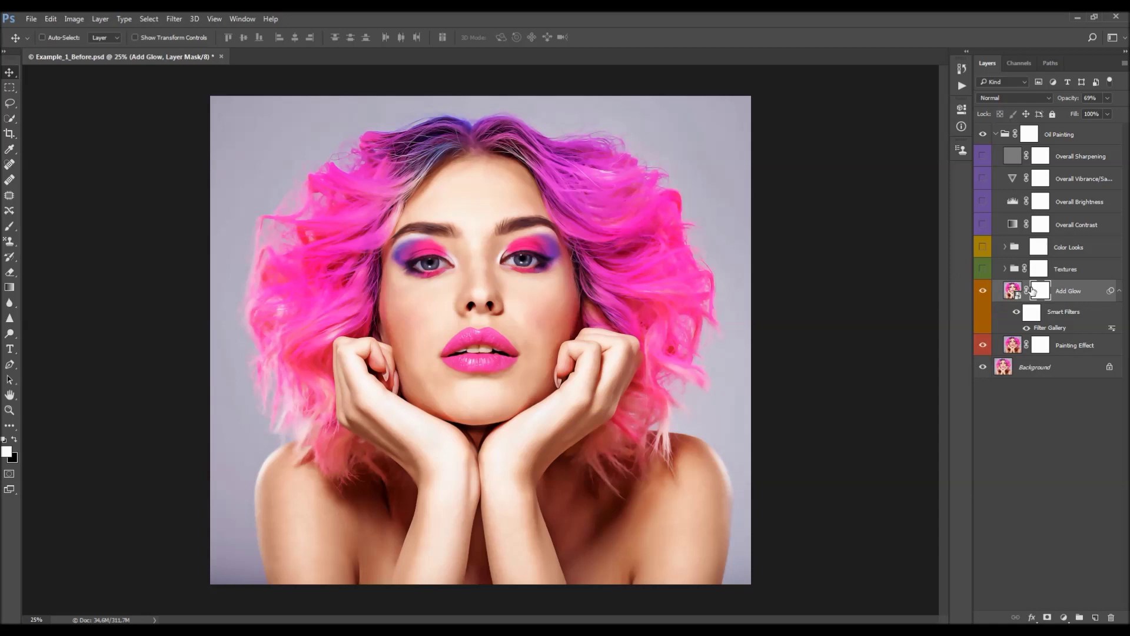
pyautogui.press('b')
pyautogui.rightClick(482, 230)
pyautogui.doubleClick(555, 334)
pyautogui.click(14, 439)
pyautogui.press(']')
pyautogui.press(']')
pyautogui.press(']')
pyautogui.press(']')
pyautogui.press(']')
pyautogui.press(']')
pyautogui.press(']')
pyautogui.press(']')
pyautogui.press(']')
pyautogui.press(']')
pyautogui.press(']')
pyautogui.press(']')
pyautogui.press(']')
pyautogui.press(']')
pyautogui.press(']')
pyautogui.moveTo(310, 363)
pyautogui.mouseDown()
pyautogui.moveTo(415, 559)
pyautogui.moveTo(615, 465)
pyautogui.mouseUp()
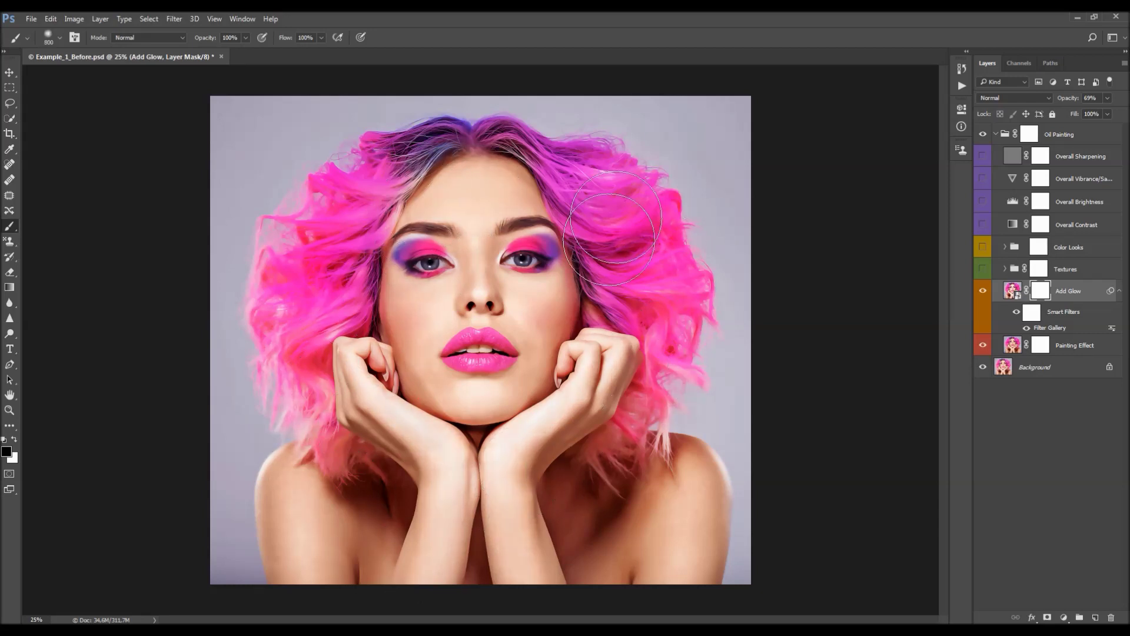
# Undo the brush stroke on the Add Glow mask, restore white as foreground color and return to the Move tool
pyautogui.hotkey('ctrl', 'z')
pyautogui.press('x')
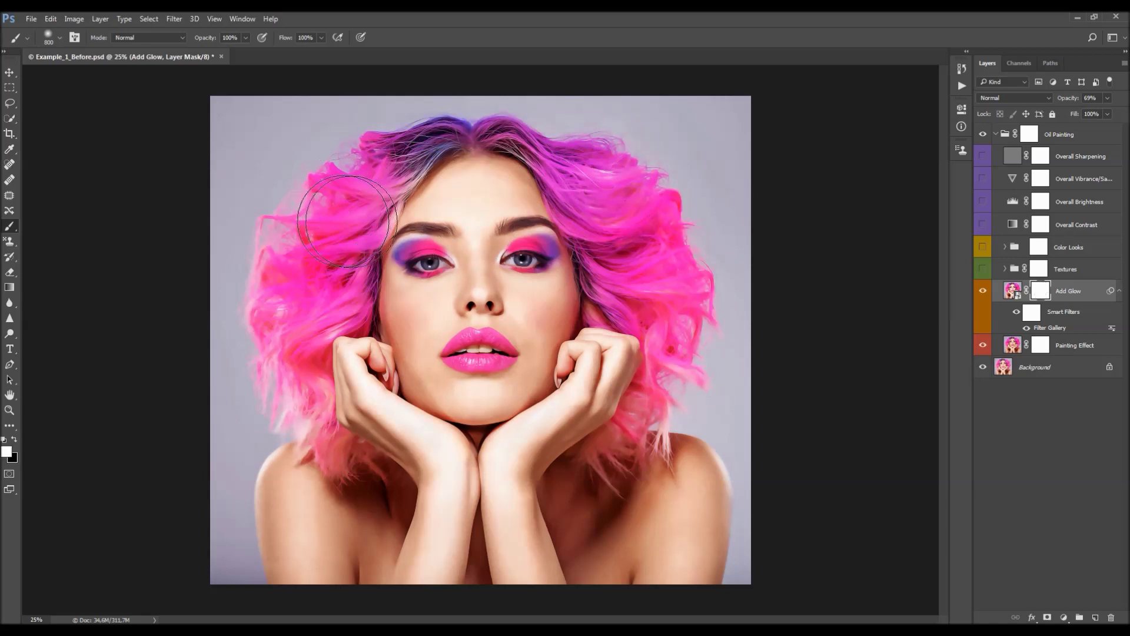
pyautogui.press('v')
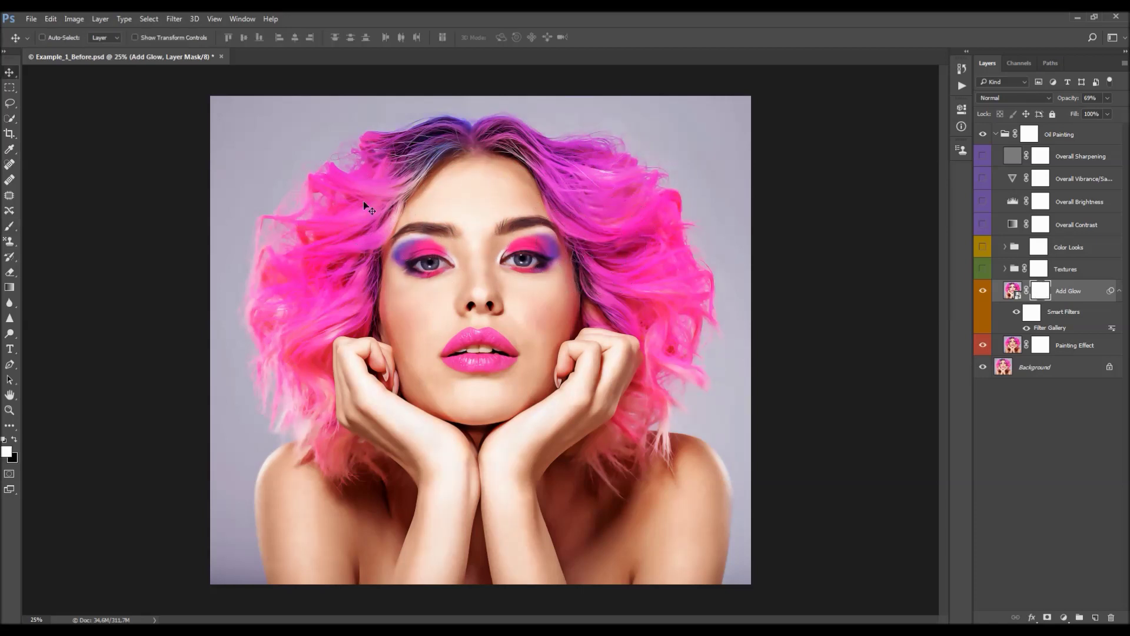
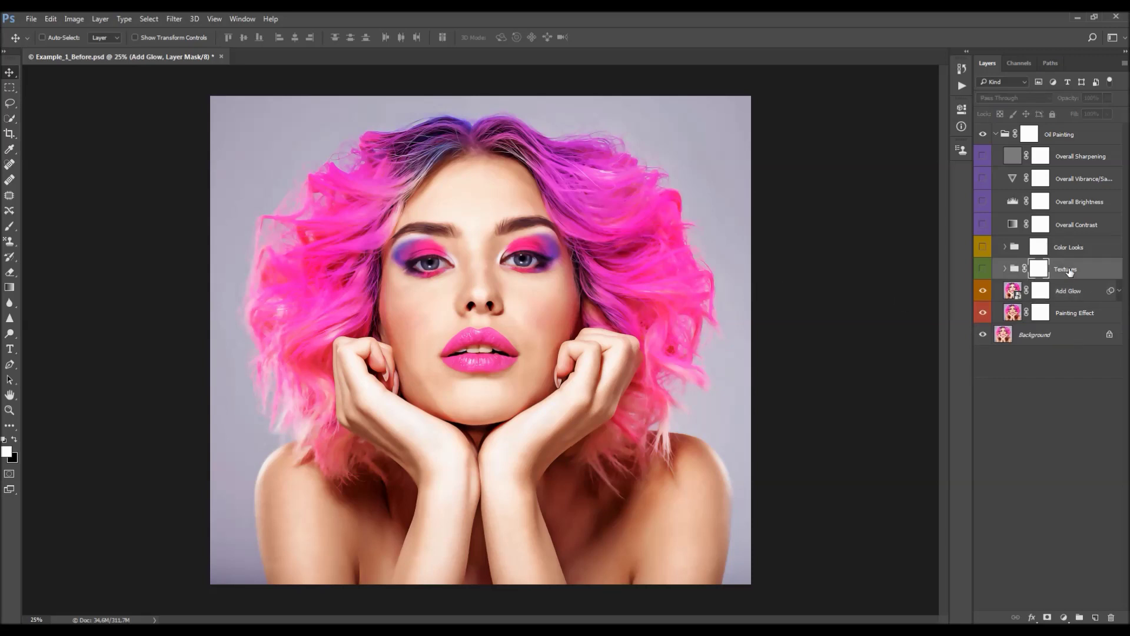
# Select the Textures group and turn on its visibility to inspect the texture on the face
pyautogui.click(982, 268)
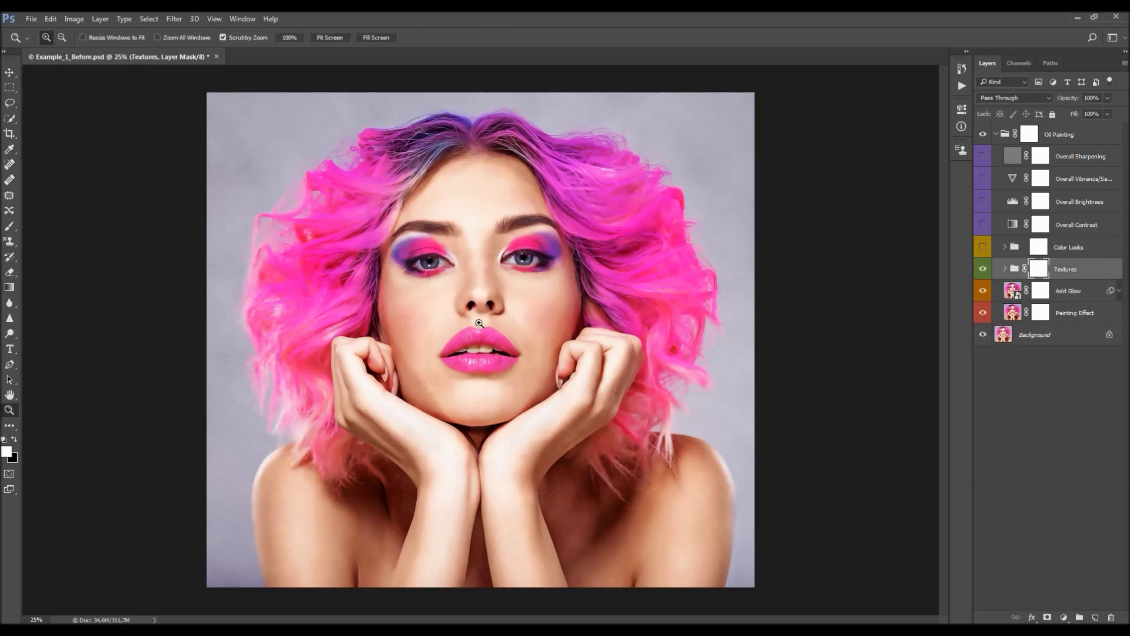
pyautogui.hotkey('ctrl', '+')
pyautogui.hotkey('ctrl', '+')
pyautogui.scroll(2, 595, 336)
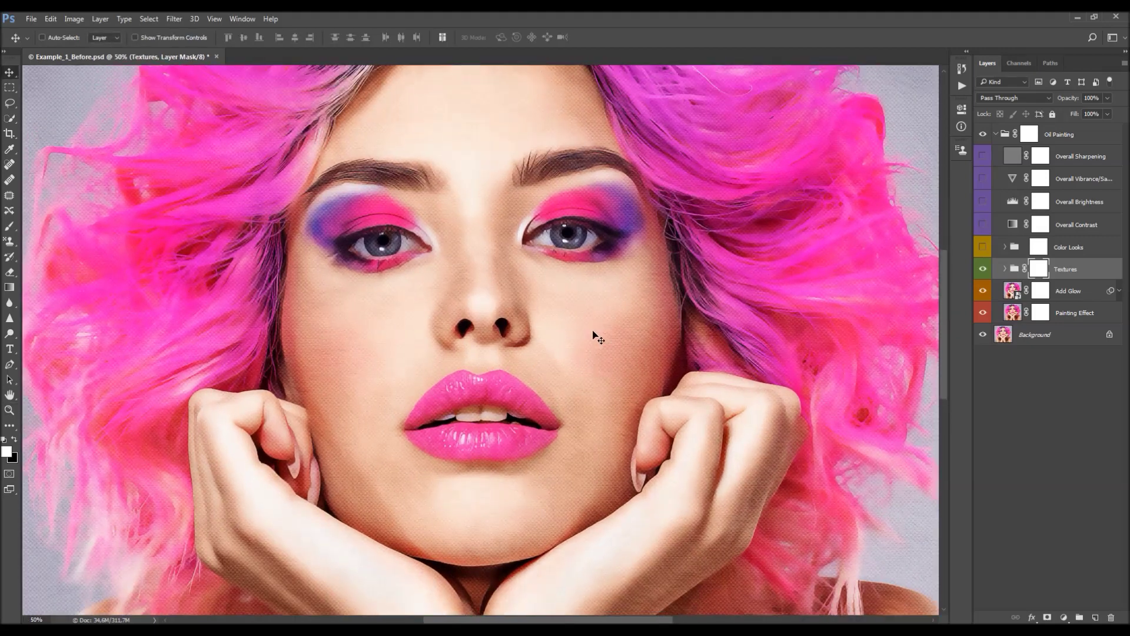
# Expand the Textures group and hide all five texture layers inside it, from Emboss down to Canvas
pyautogui.click(1004, 269)
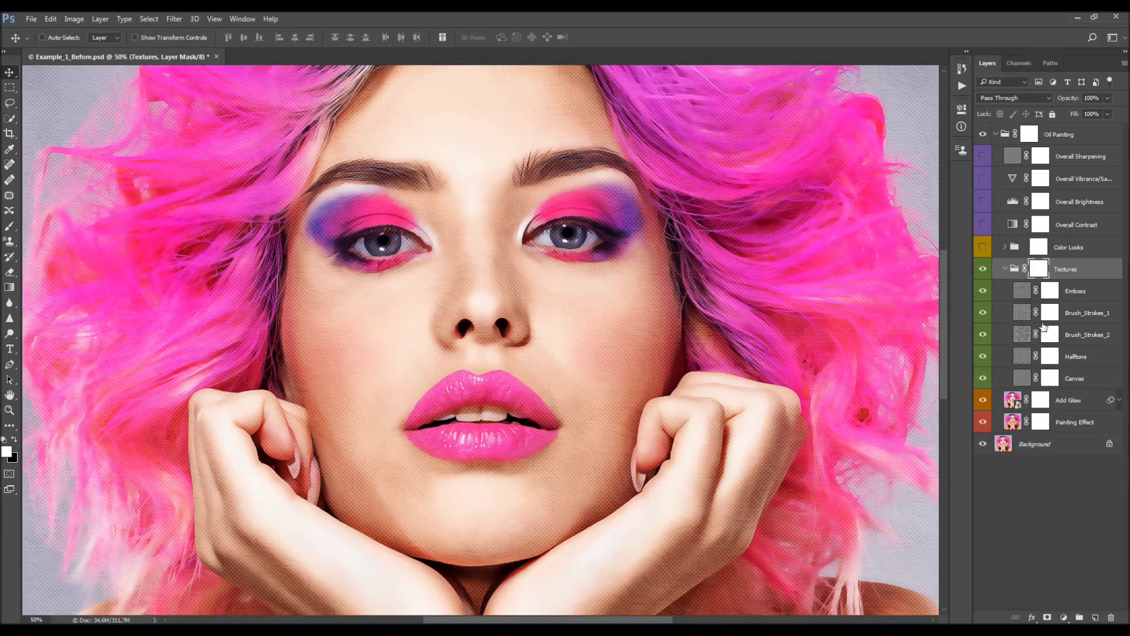
pyautogui.click(1015, 331)
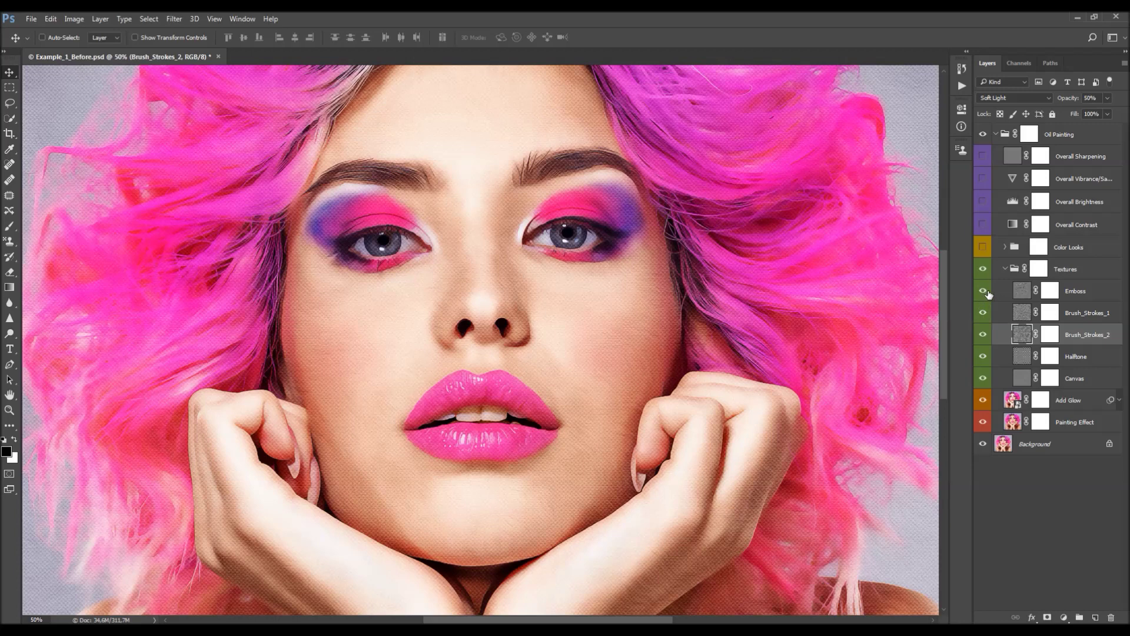
pyautogui.moveTo(988, 292); pyautogui.dragTo(984, 378)
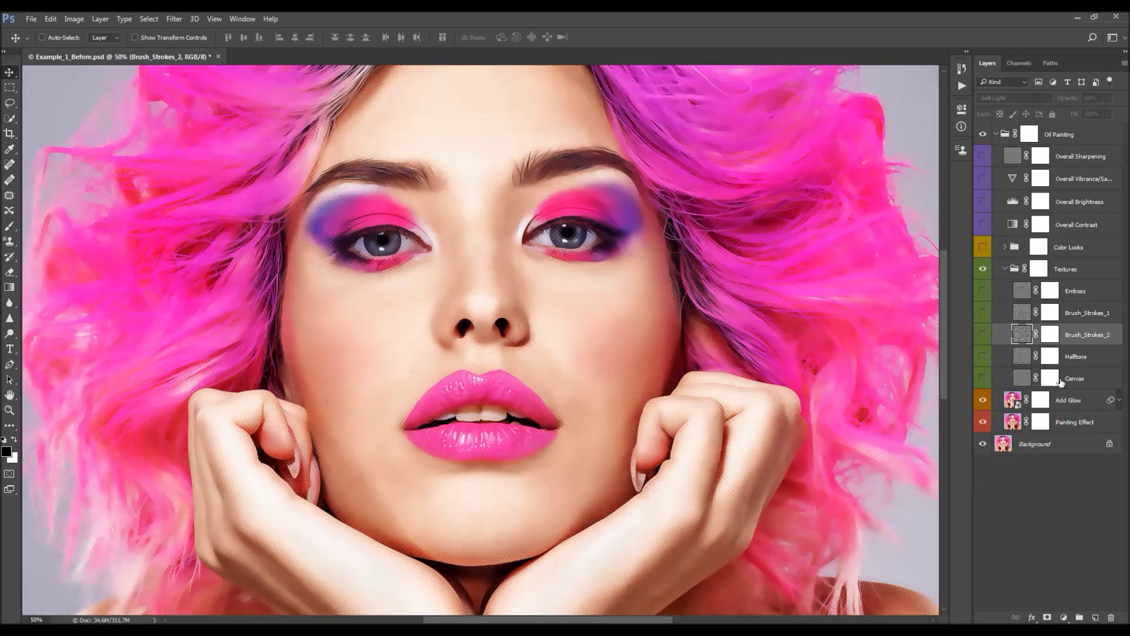
# Turn on the Canvas texture layer, compare the portrait with and without it, and adjust its opacity
pyautogui.click(1010, 380)
pyautogui.click(983, 378)
pyautogui.click(983, 379)
pyautogui.click(982, 378)
pyautogui.click(983, 379)
pyautogui.click(983, 379)
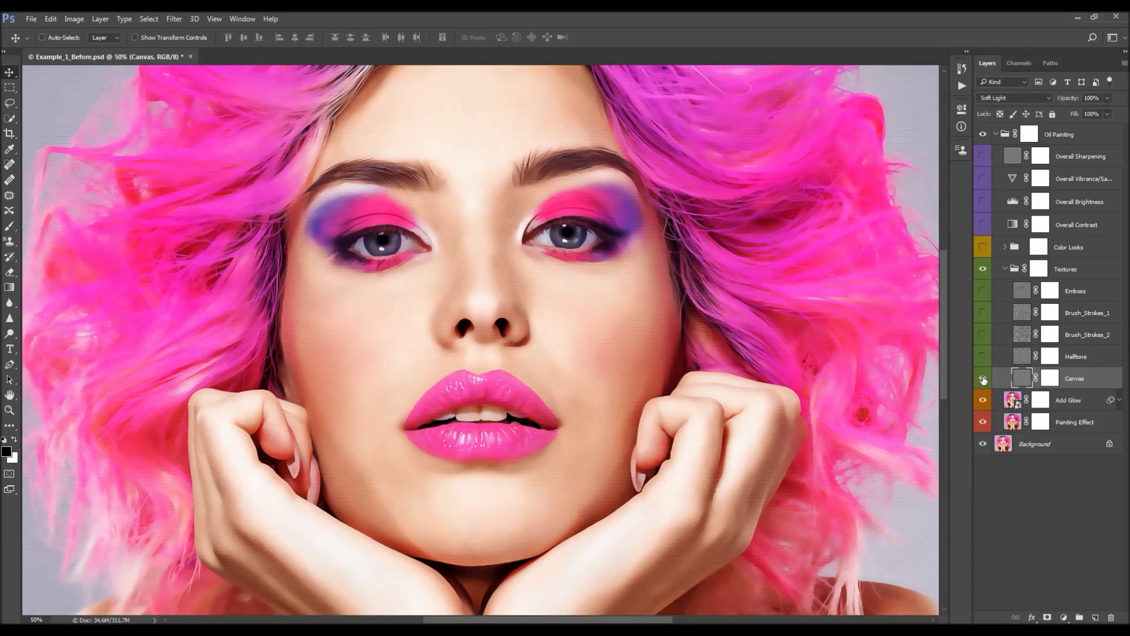
pyautogui.moveTo(1069, 97); pyautogui.dragTo(1027, 391)
# Turn on the Halftone texture layer, set its opacity to 23% and check the effect on the whole portrait
pyautogui.click(1039, 365)
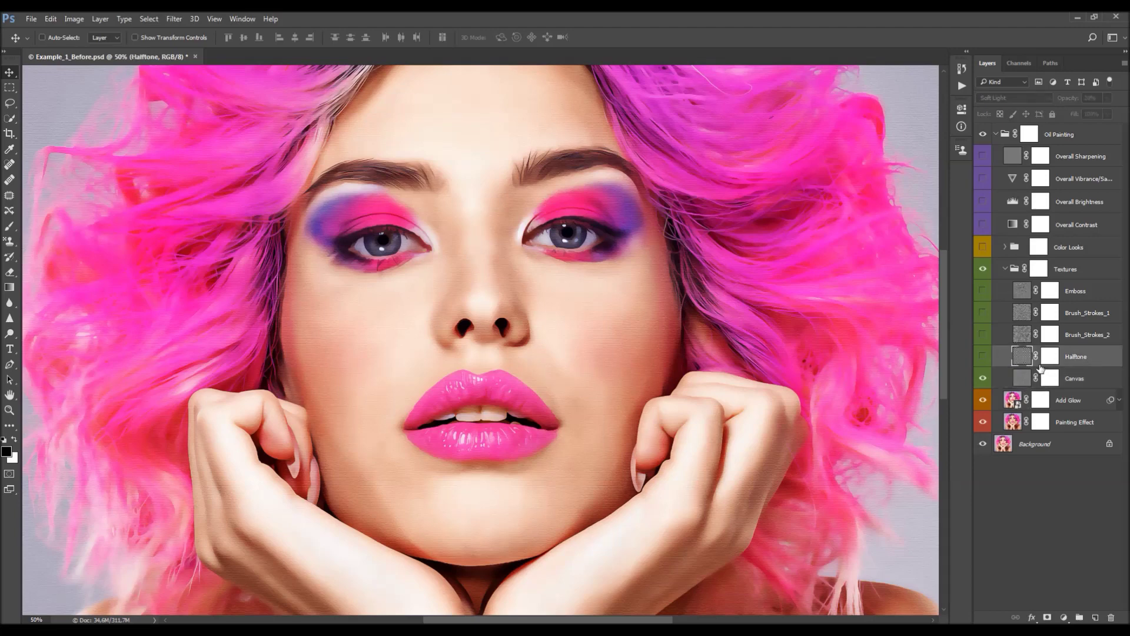
pyautogui.click(983, 356)
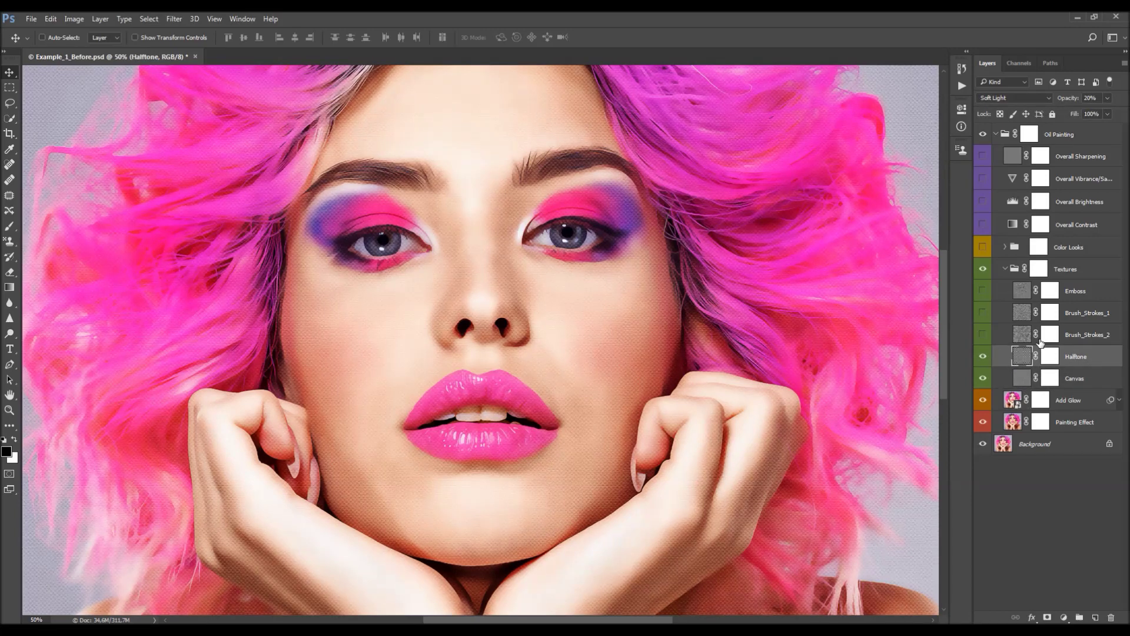
pyautogui.moveTo(1071, 100); pyautogui.dragTo(957, 113)
pyautogui.press('z')
pyautogui.keyDown('alt'); pyautogui.click(619, 304); pyautogui.keyUp('alt')
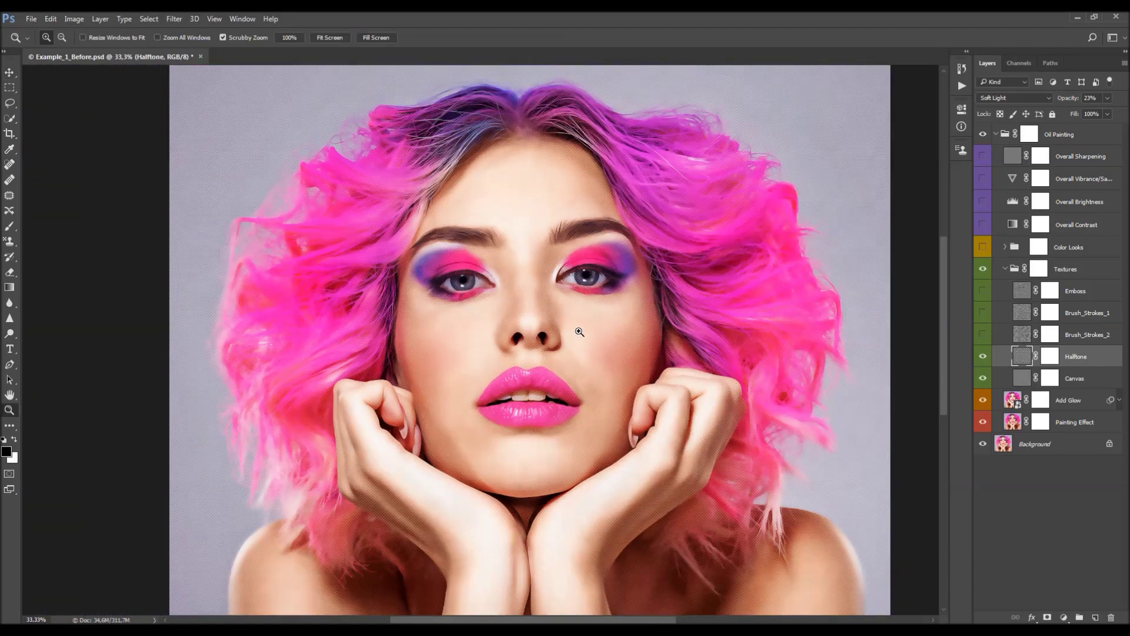
pyautogui.keyDown('ctrl'); pyautogui.click(570, 336); pyautogui.keyUp('ctrl')
# Turn on the visibility of the Brush_Strokes_1 and Brush_Strokes_2 texture layers
pyautogui.click(1102, 334)
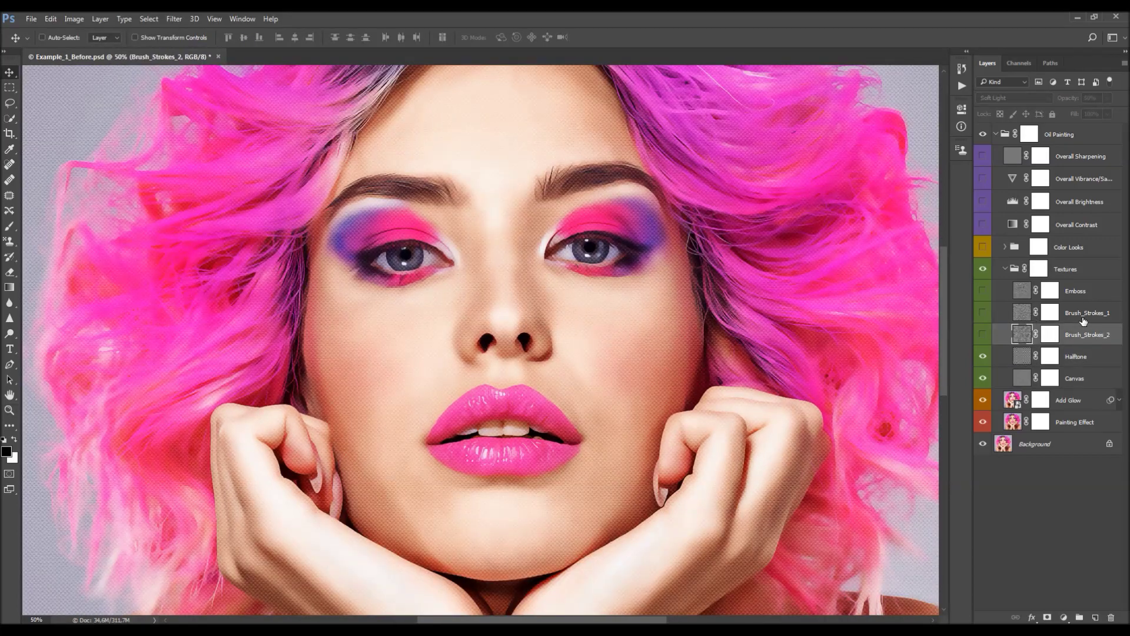
pyautogui.click(982, 312)
pyautogui.click(982, 334)
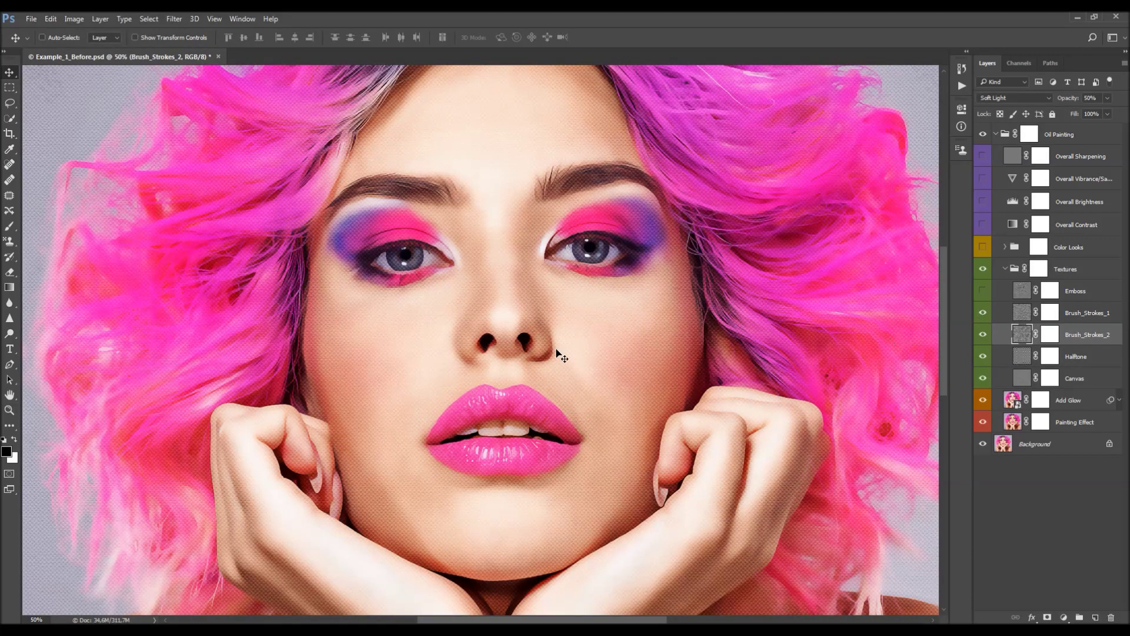
pyautogui.scroll(1, 638, 341)
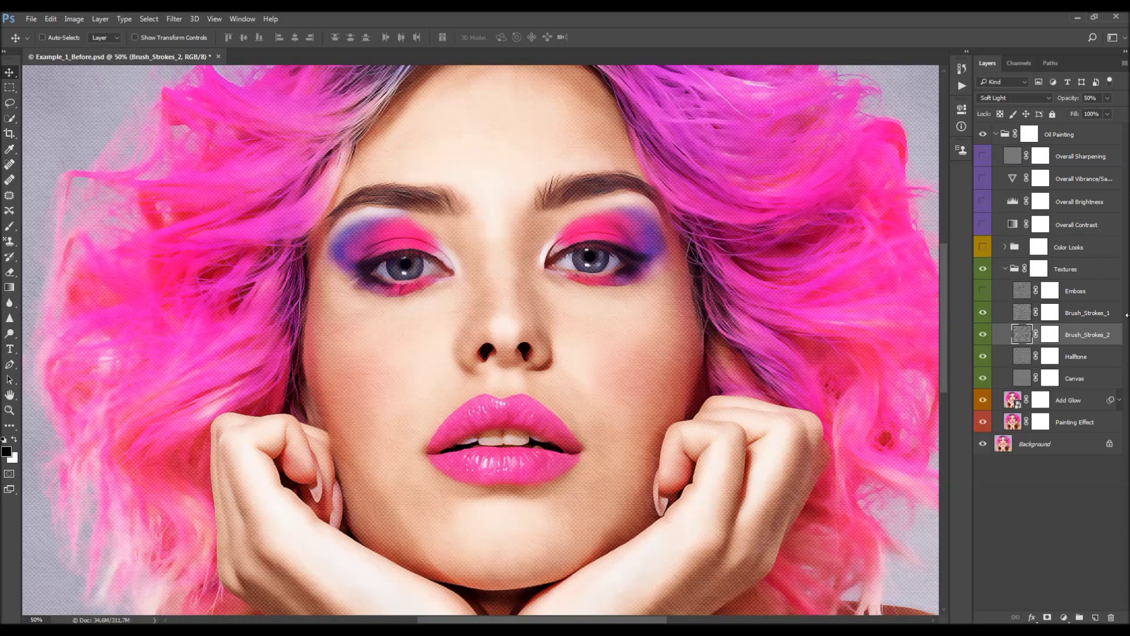
# Set the Brush_Strokes_1 layer's opacity to 19%
pyautogui.click(1085, 312)
pyautogui.click(1090, 98)
pyautogui.write('19')
pyautogui.press('Return')
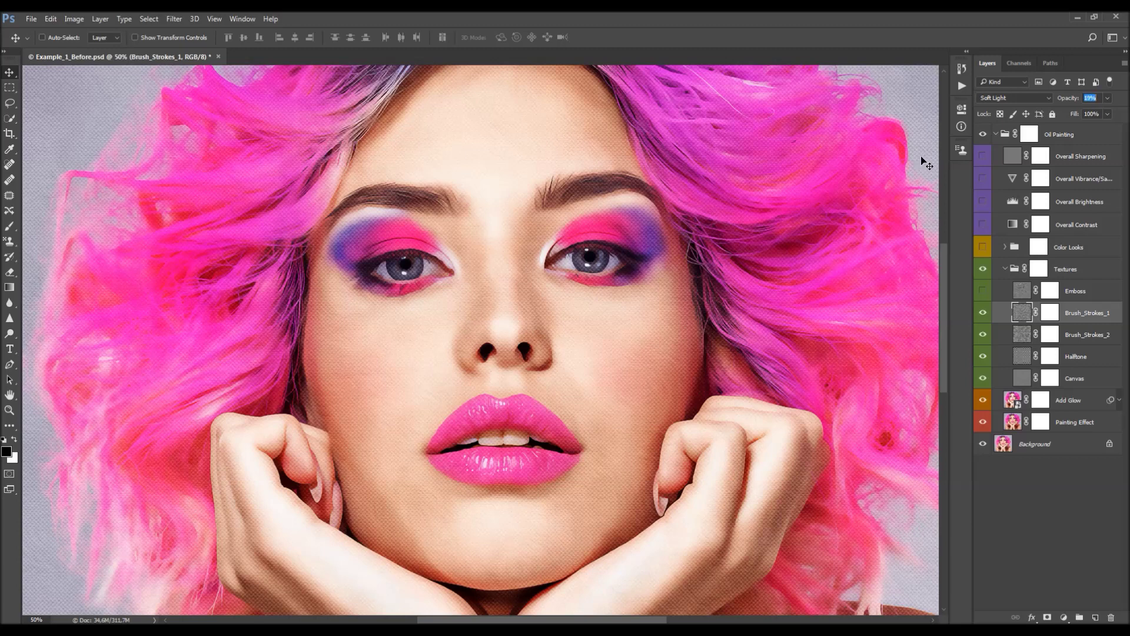
# Set the Brush_Strokes_2 layer's opacity to 54% and check the result on the whole portrait
pyautogui.click(1086, 335)
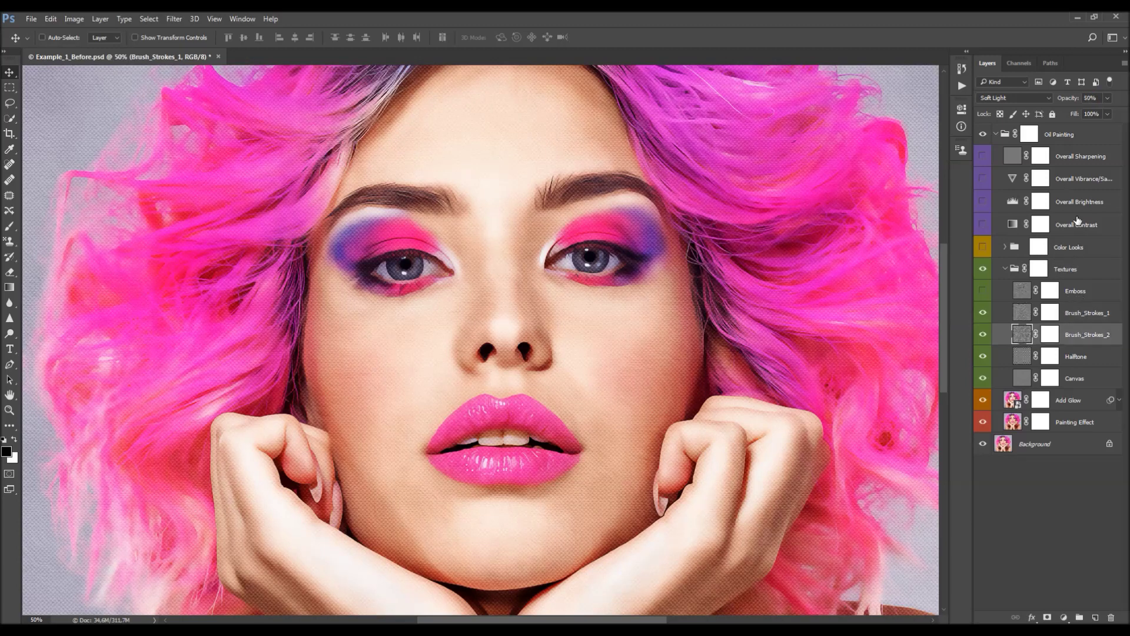
pyautogui.press('0')
pyautogui.press('5')
pyautogui.moveTo(1066, 102); pyautogui.dragTo(1069, 102)
pyautogui.scroll(-3, 449, 305)
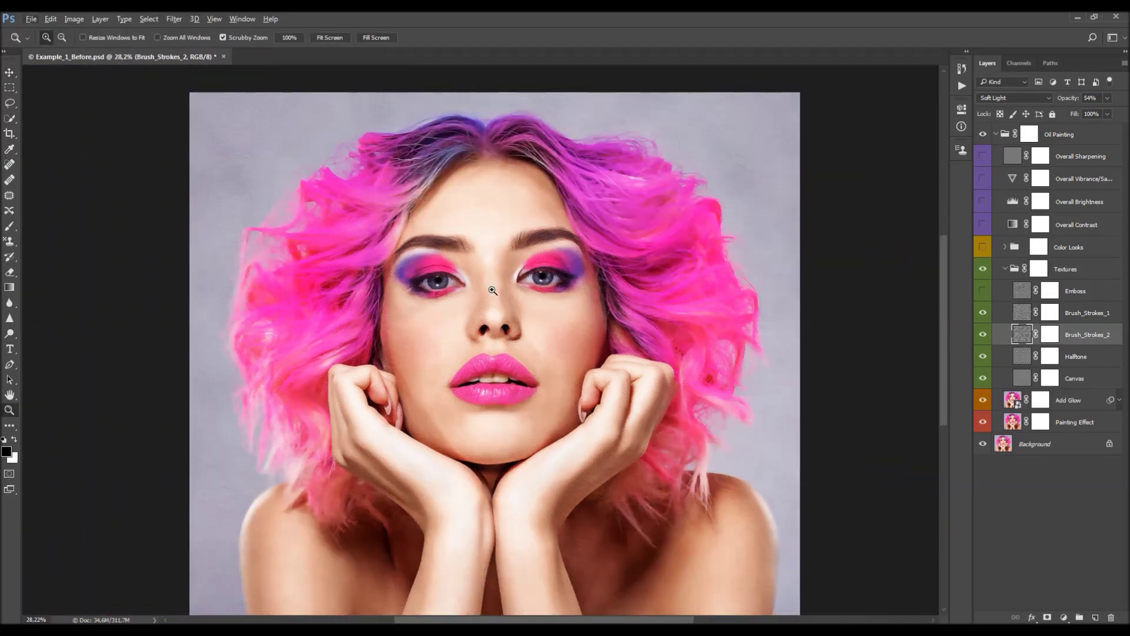
pyautogui.keyDown('ctrl'); pyautogui.click(512, 270); pyautogui.keyUp('ctrl')
# Select the Emboss layer and compare the portrait with and without the emboss texture, leaving the layer hidden
pyautogui.click(1083, 295)
pyautogui.hotkey('ctrl', '+')
pyautogui.click(984, 291)
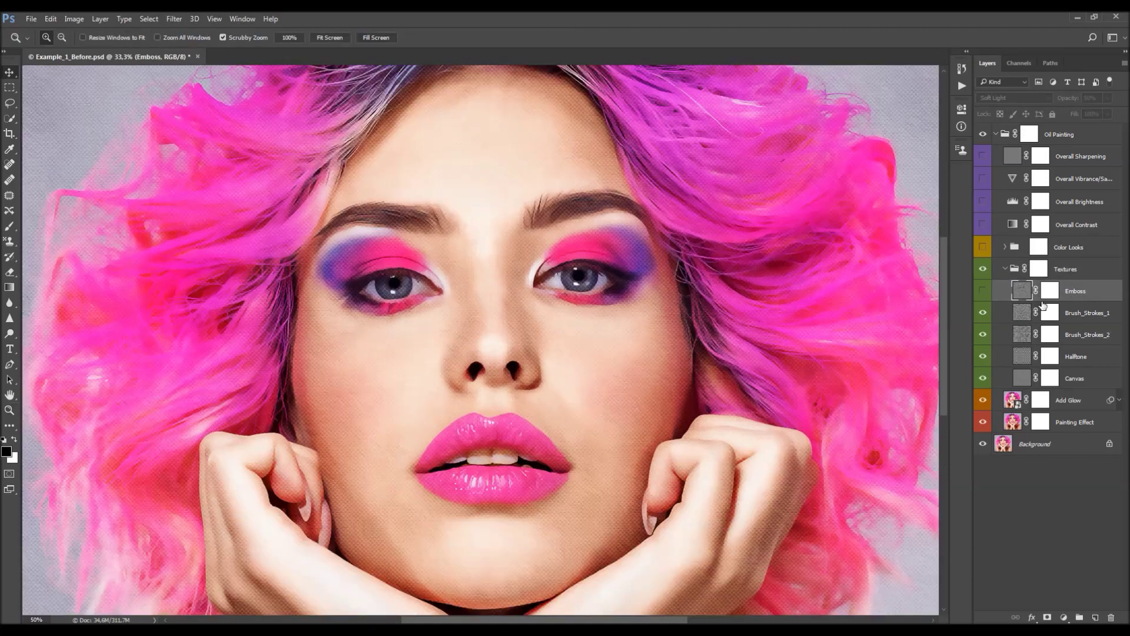
pyautogui.click(983, 291)
pyautogui.click(982, 290)
pyautogui.click(982, 290)
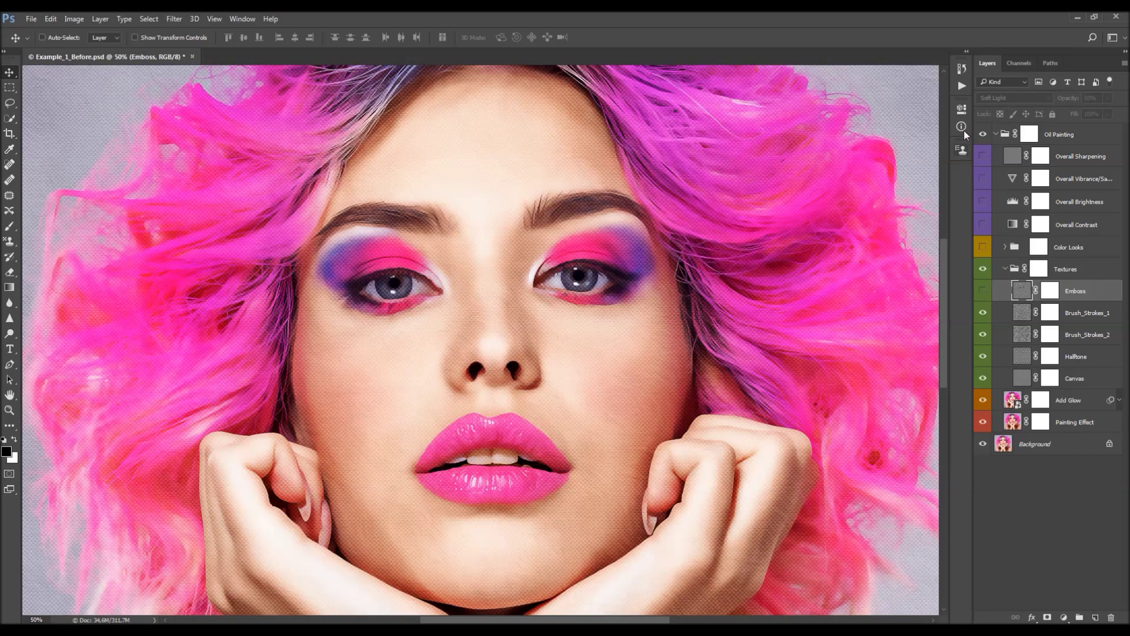
# Look through the actions in the Oil Painting set for the one that updates the emboss, and close the list
pyautogui.click(962, 86)
pyautogui.click(856, 92)
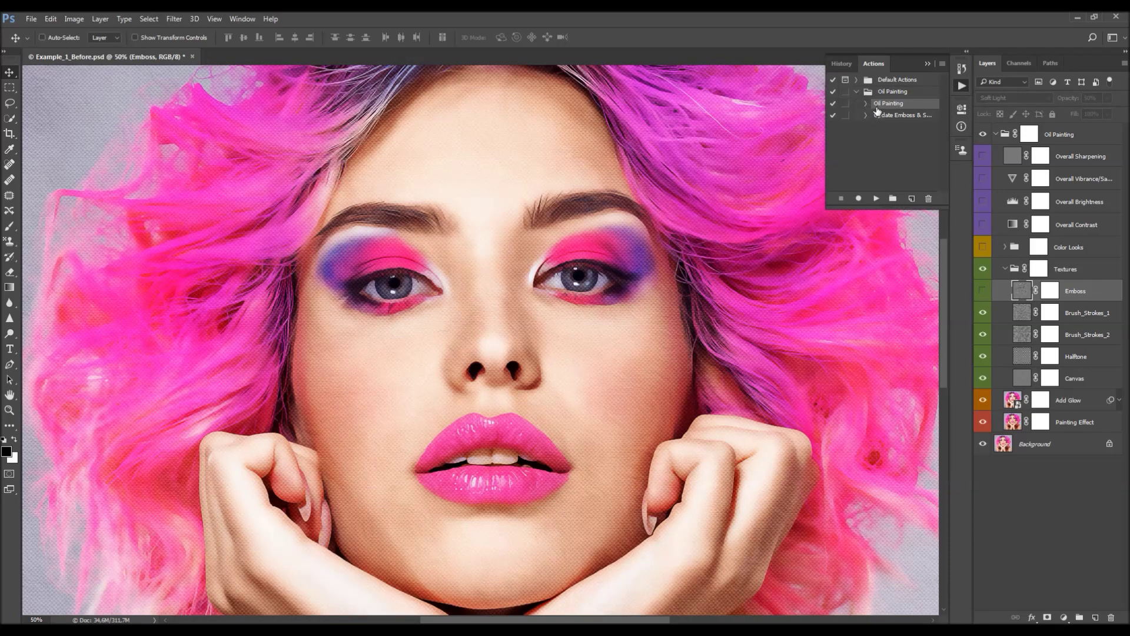
pyautogui.click(857, 93)
pyautogui.click(929, 65)
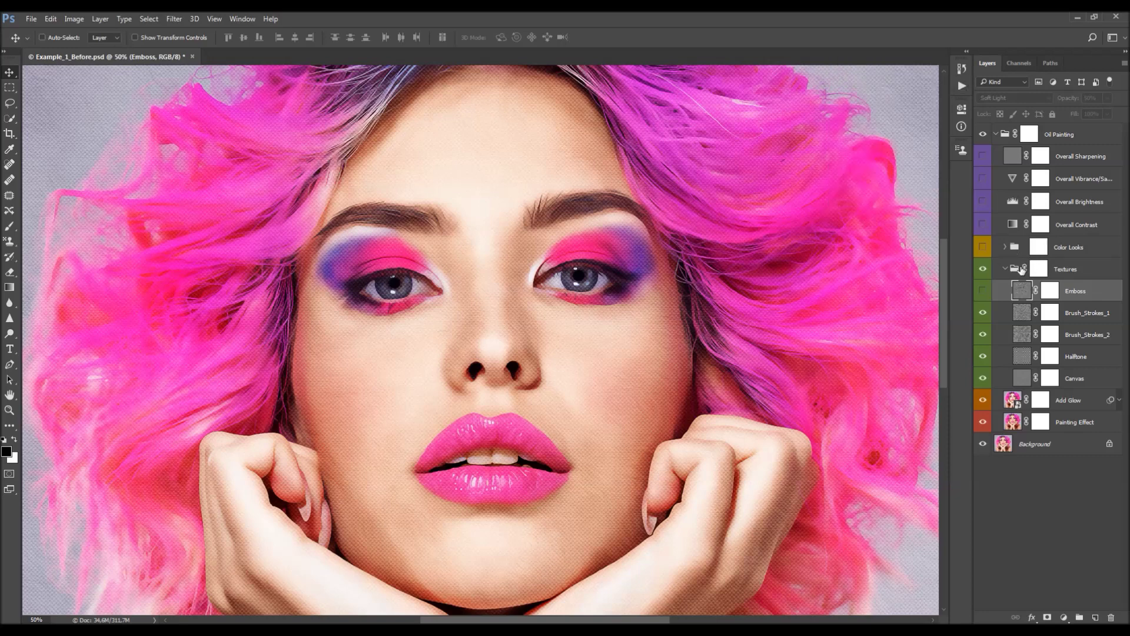
# Collapse the Textures group, then turn on and expand the Color Looks group to browse its looks
pyautogui.click(1005, 269)
pyautogui.click(1038, 248)
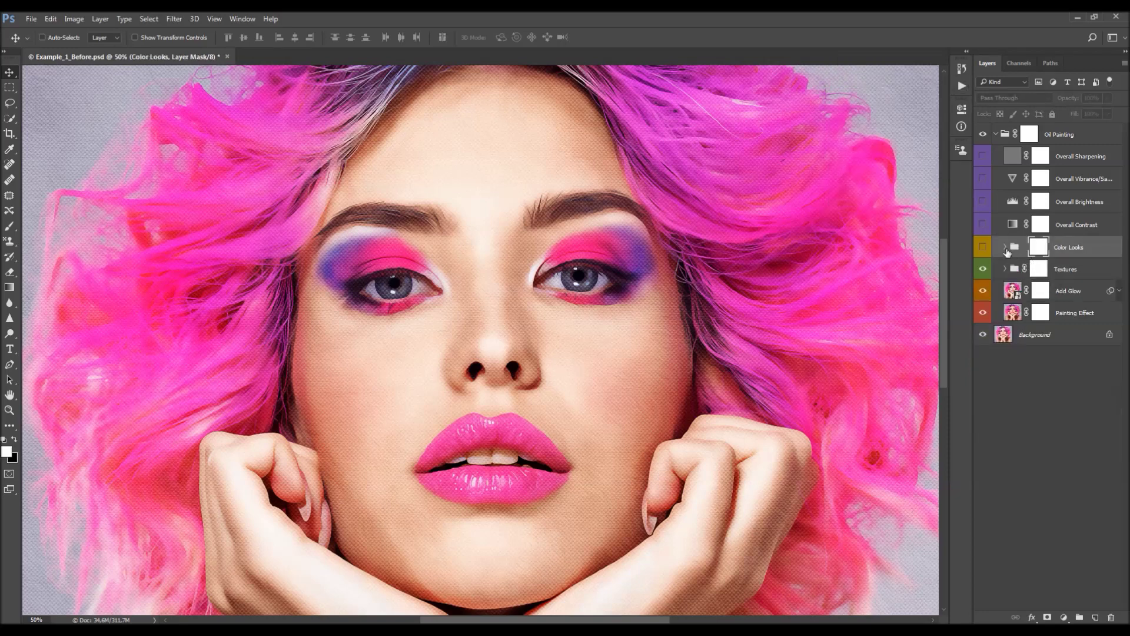
pyautogui.click(1005, 247)
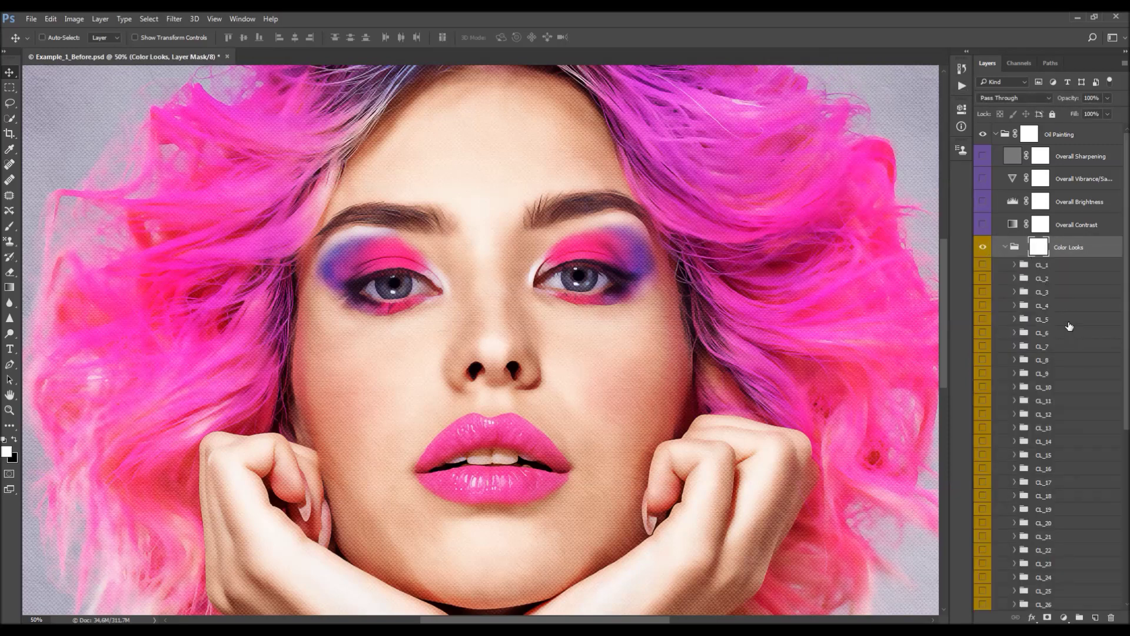
pyautogui.scroll(-10, 1068, 353)
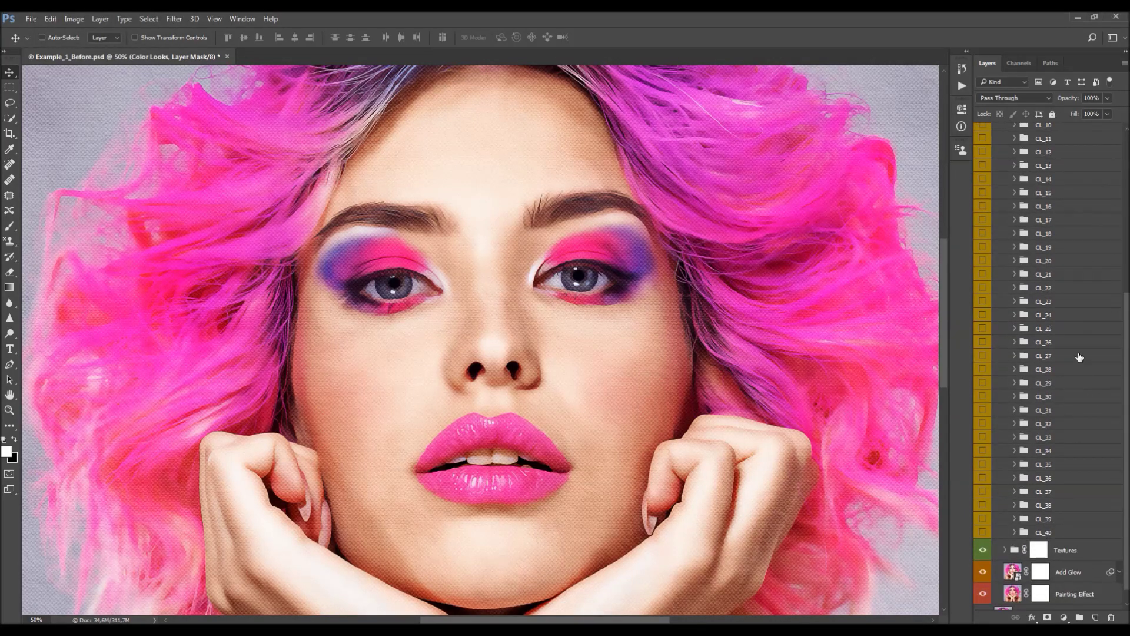
pyautogui.scroll(5, 1079, 356)
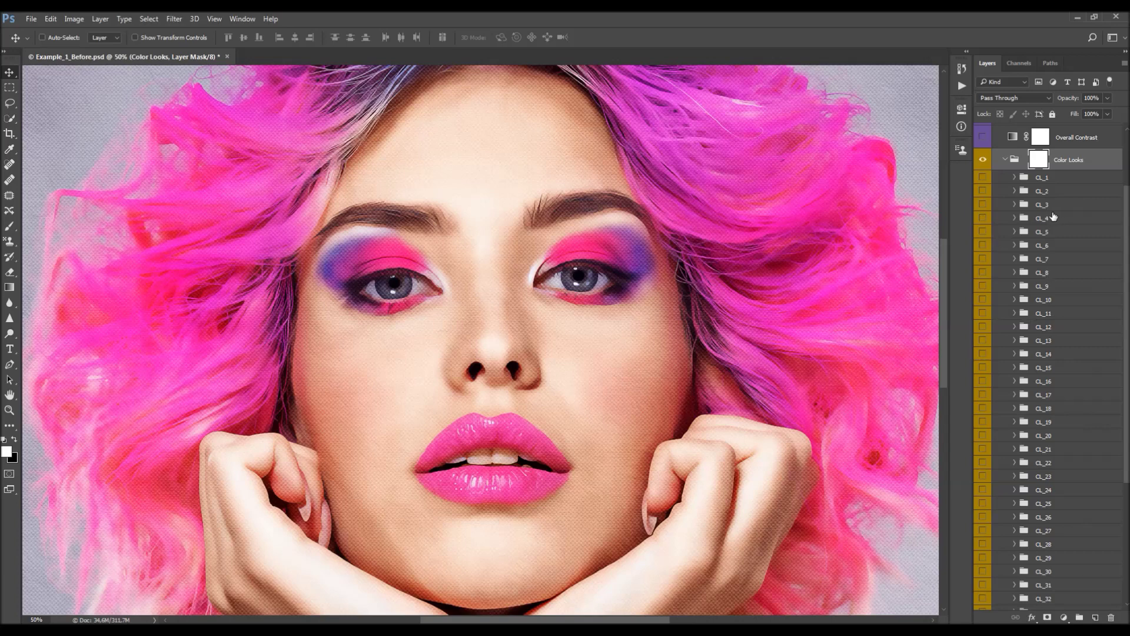
# Preview several color looks on the whole portrait, including CL_4, CL_28 and CL_19, hiding each one after viewing
pyautogui.click(1053, 216)
pyautogui.click(982, 218)
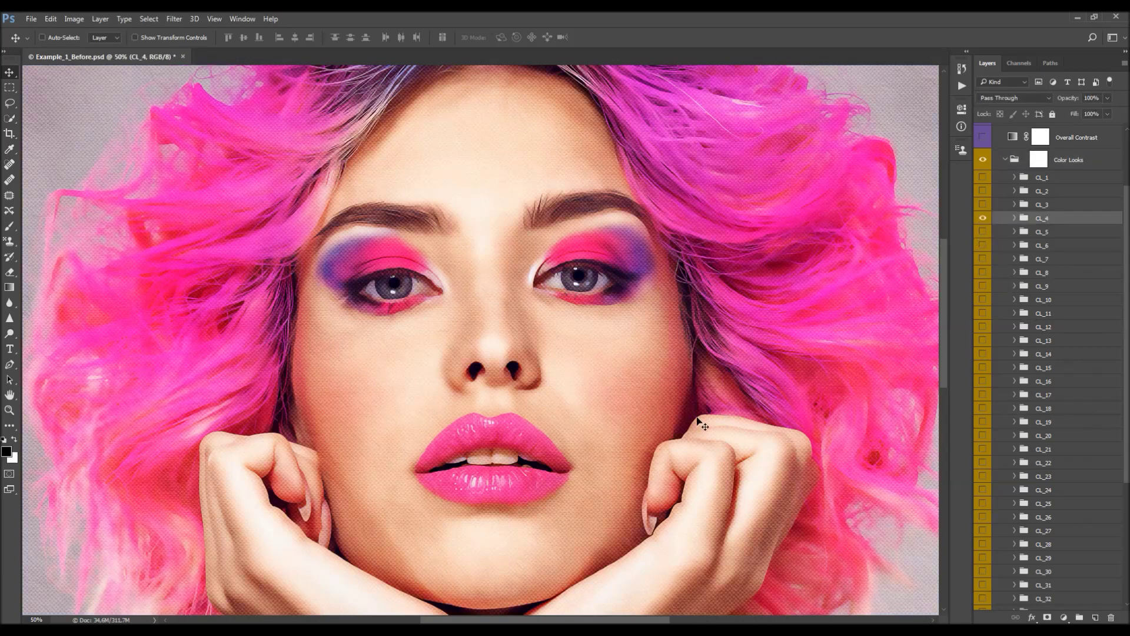
pyautogui.hotkey('ctrl', '-')
pyautogui.hotkey('ctrl', '-')
pyautogui.click(983, 219)
pyautogui.scroll(-5, 1072, 416)
pyautogui.click(982, 465)
pyautogui.click(982, 465)
pyautogui.click(983, 518)
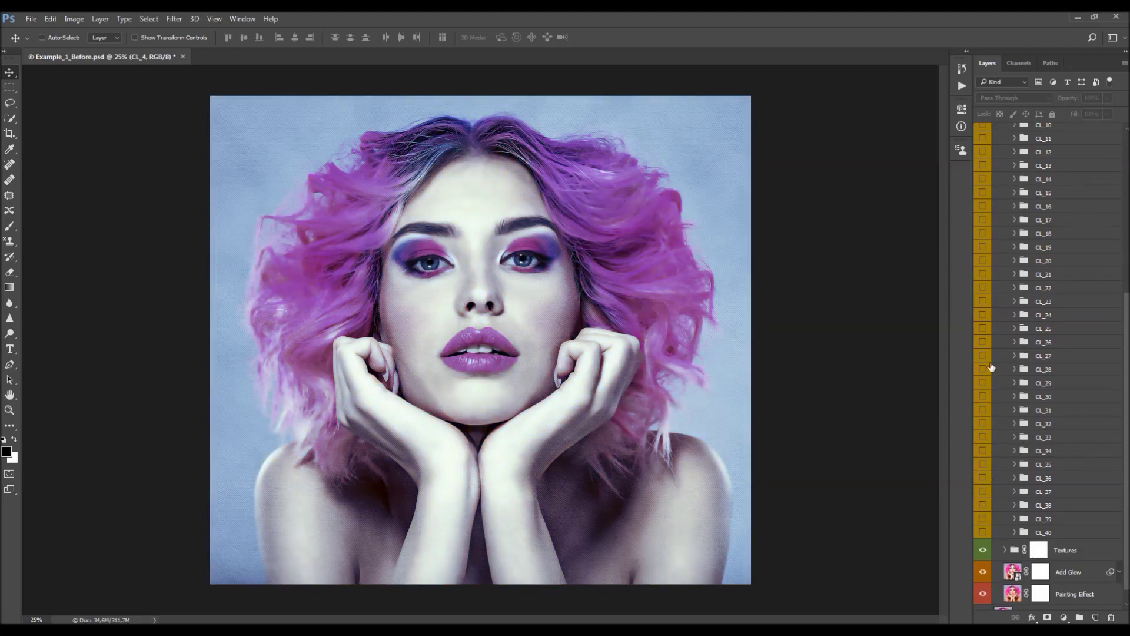
pyautogui.click(990, 368)
pyautogui.click(984, 328)
pyautogui.click(986, 247)
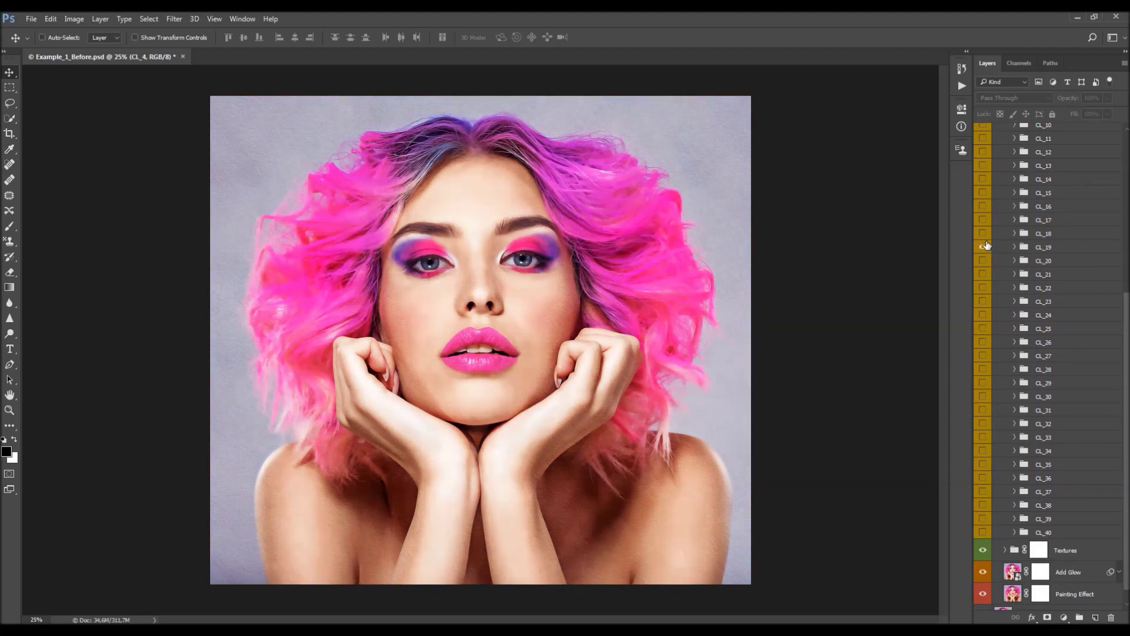
pyautogui.click(986, 245)
# Turn on the CL_28 color look and set its opacity to 22%
pyautogui.click(1068, 371)
pyautogui.click(982, 368)
pyautogui.moveTo(1069, 98); pyautogui.dragTo(842, 122)
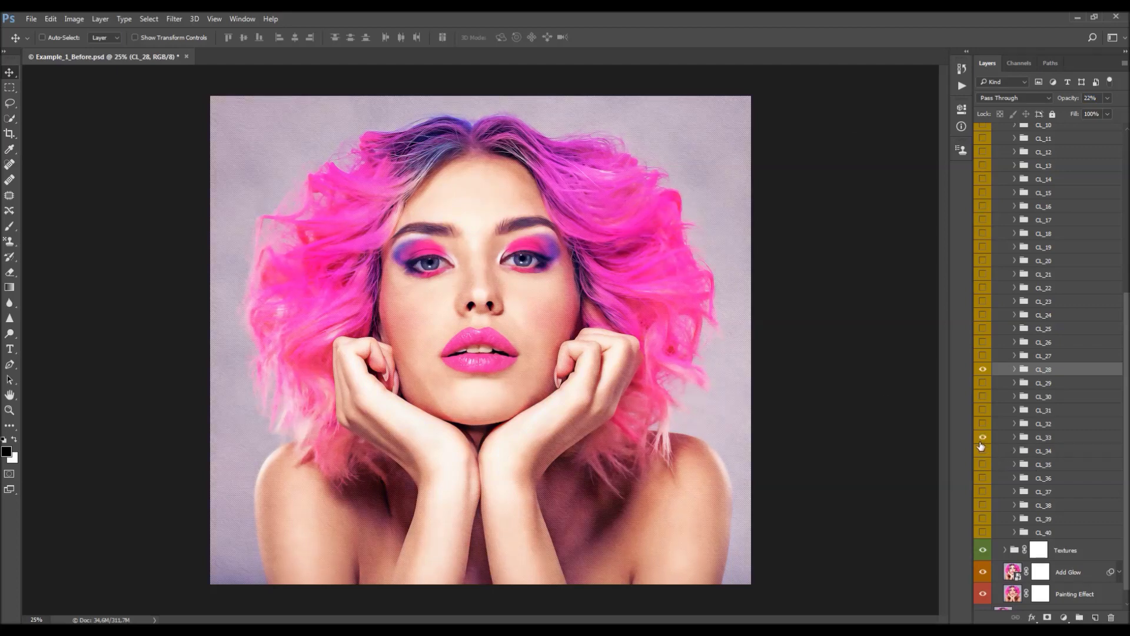
# Set the CL_33 color look's opacity to 84% and collapse the Color Looks group
pyautogui.click(1063, 446)
pyautogui.moveTo(1068, 97); pyautogui.dragTo(1110, 172)
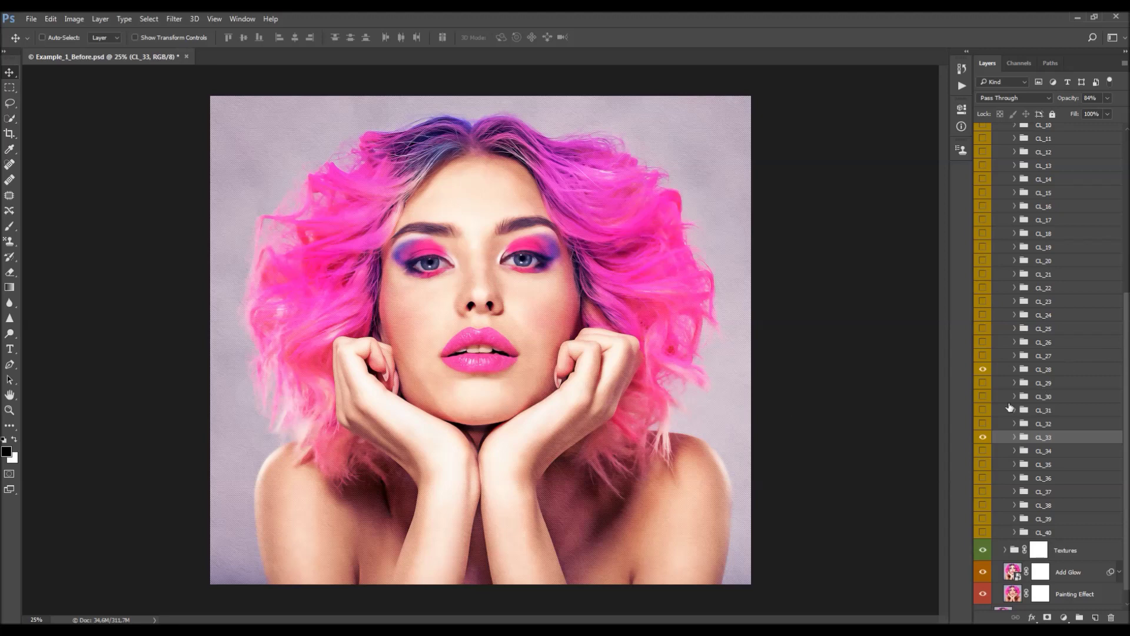
pyautogui.scroll(-1, 1047, 393)
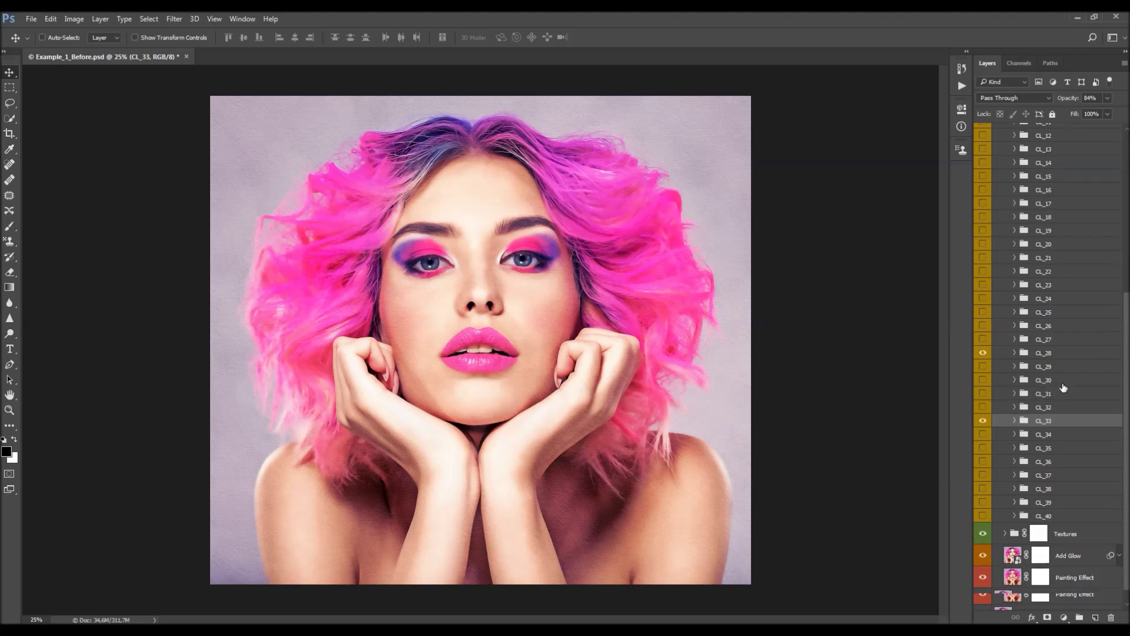
pyautogui.scroll(5, 1045, 352)
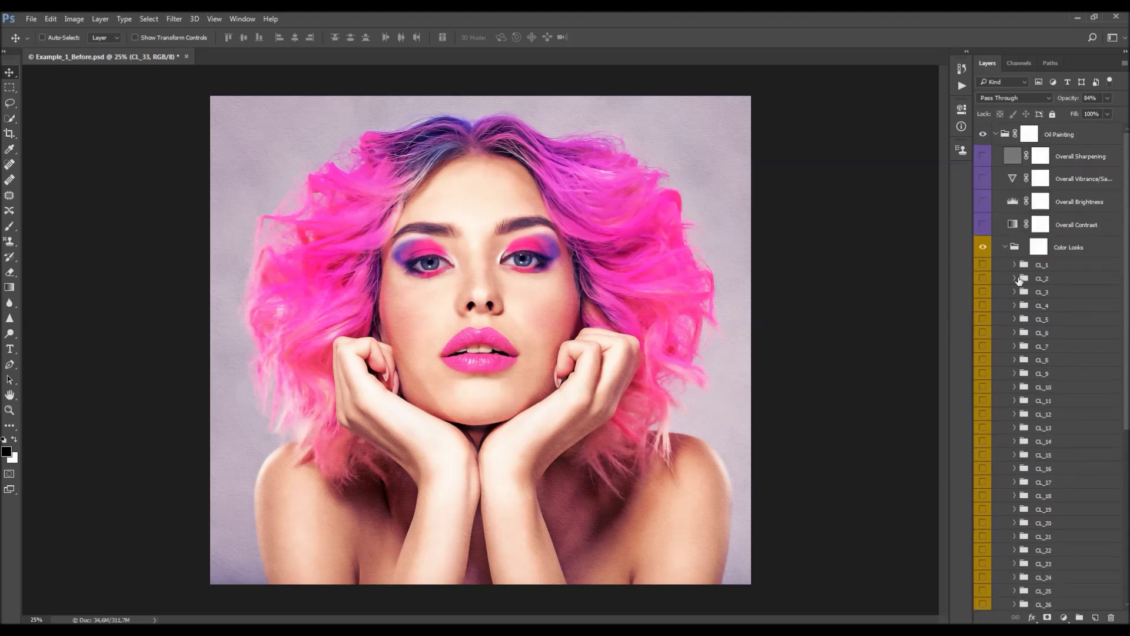
pyautogui.click(1005, 247)
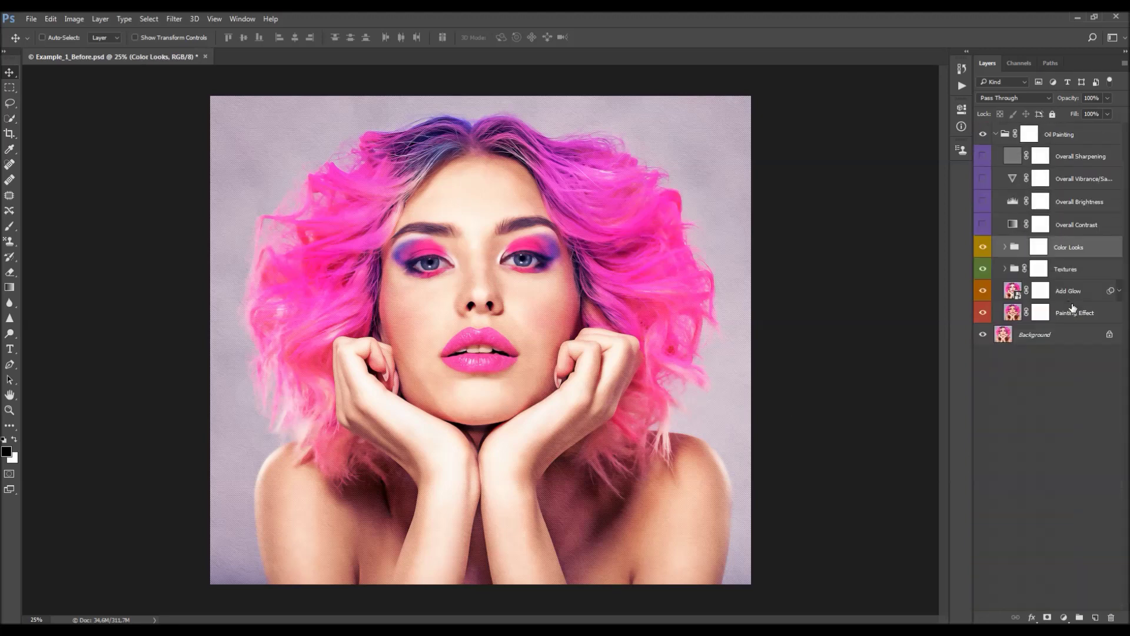
# Turn on the Overall Contrast layer, reduce its opacity and compare the portrait with and without the contrast
pyautogui.click(1065, 228)
pyautogui.click(983, 225)
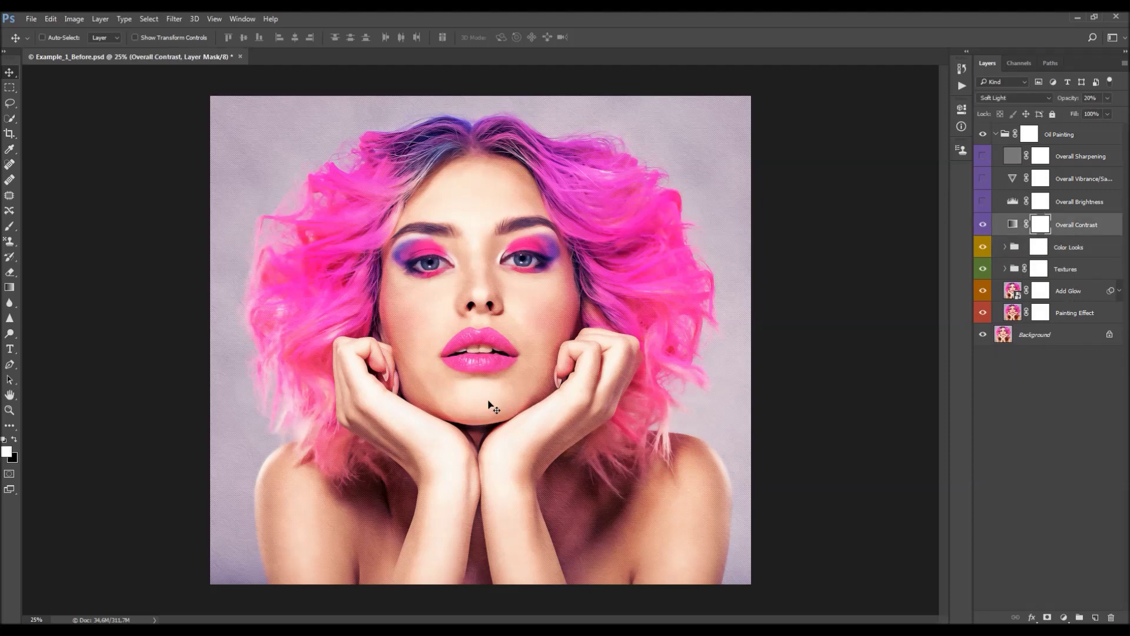
pyautogui.moveTo(1070, 101); pyautogui.dragTo(574, 150)
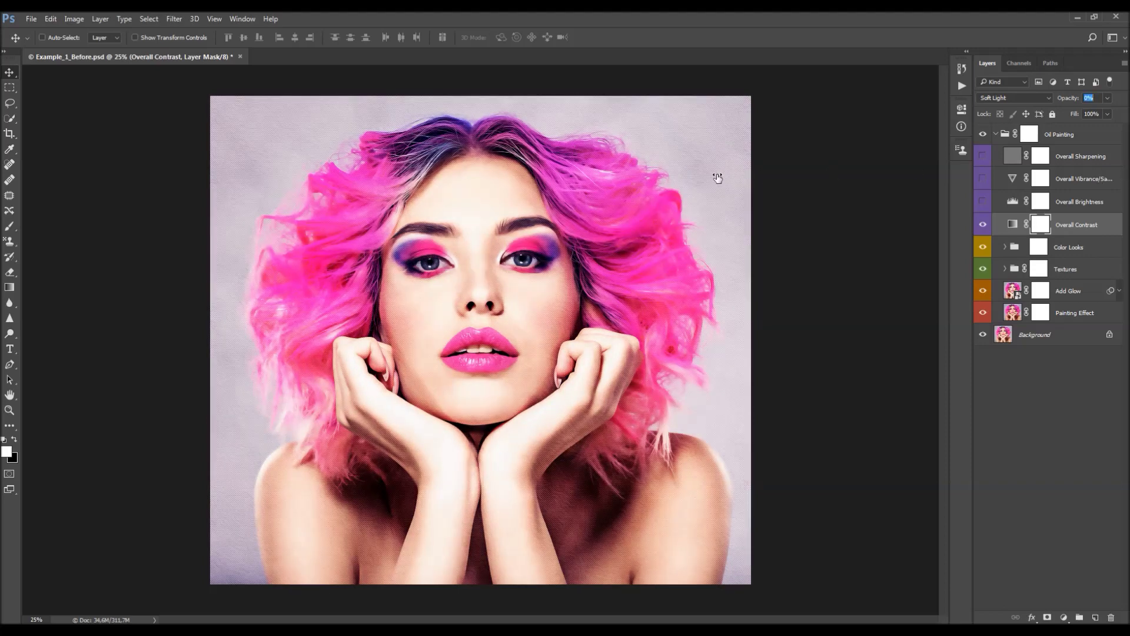
pyautogui.moveTo(714, 178); pyautogui.dragTo(725, 177)
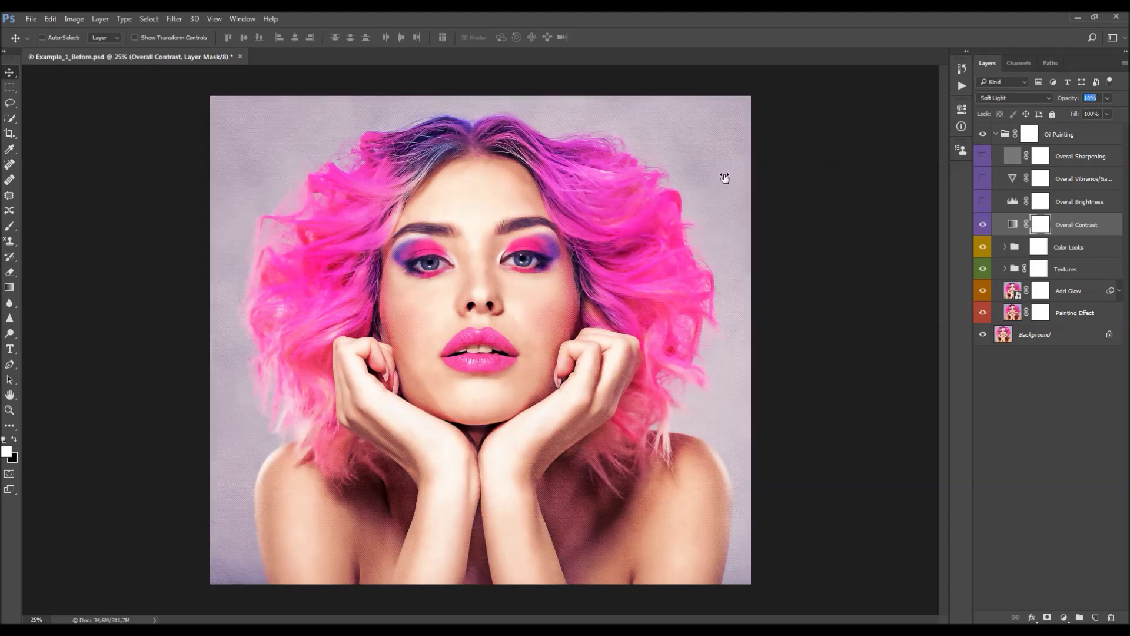
pyautogui.click(981, 224)
pyautogui.click(981, 223)
# Turn on the Overall Brightness layer and set its Levels to input white 252 and output black 11
pyautogui.click(1057, 203)
pyautogui.click(983, 201)
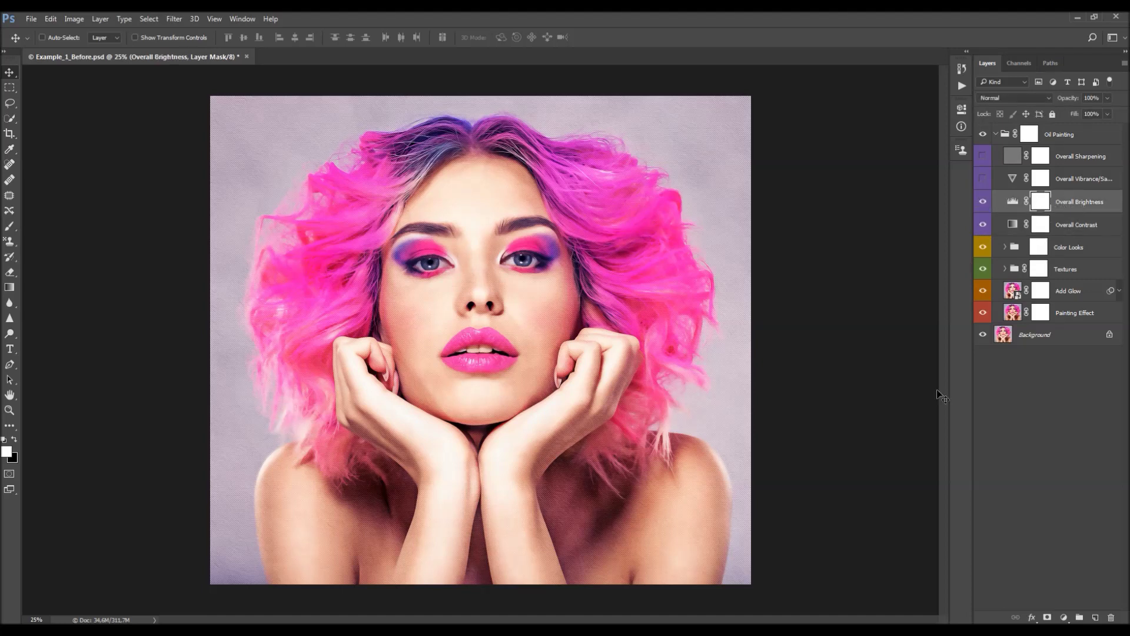
pyautogui.doubleClick(1012, 201)
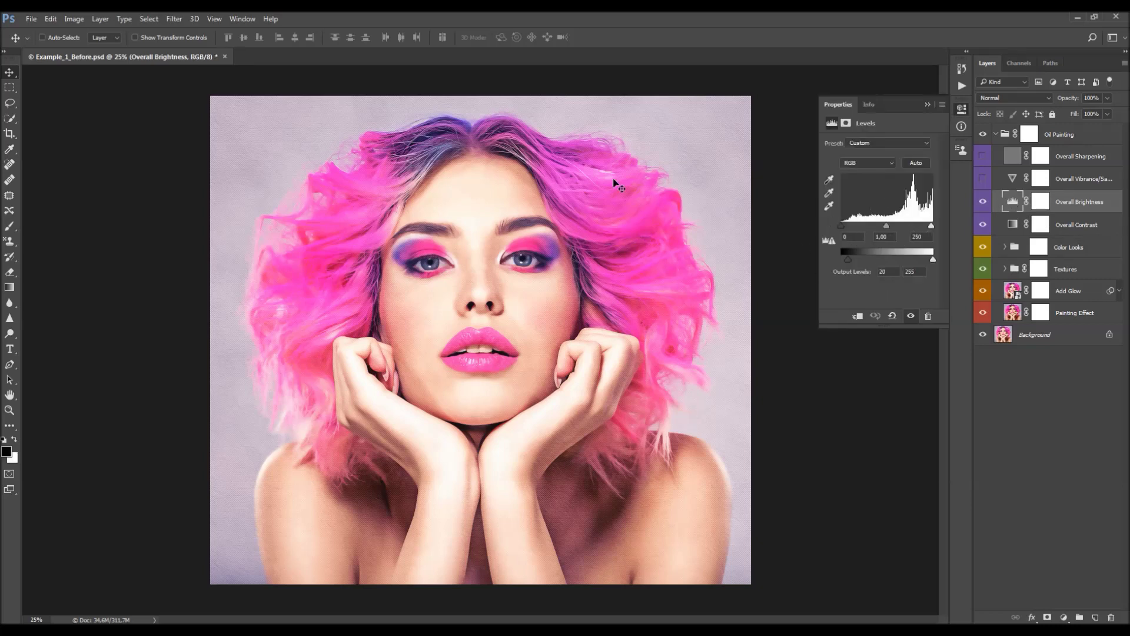
pyautogui.moveTo(840, 227); pyautogui.dragTo(807, 231)
pyautogui.moveTo(930, 228); pyautogui.dragTo(907, 225)
pyautogui.hotkey('ctrl', 'z')
pyautogui.press('\\')
pyautogui.moveTo(931, 259); pyautogui.dragTo(933, 260)
pyautogui.press('\\')
pyautogui.moveTo(846, 262)
pyautogui.mouseDown()
pyautogui.moveTo(869, 264)
pyautogui.moveTo(845, 261)
pyautogui.mouseUp()
# Toggle the Overall Brightness layer's visibility to compare the portrait with and without the brightness adjustment
pyautogui.click(983, 202)
pyautogui.click(983, 203)
pyautogui.click(984, 203)
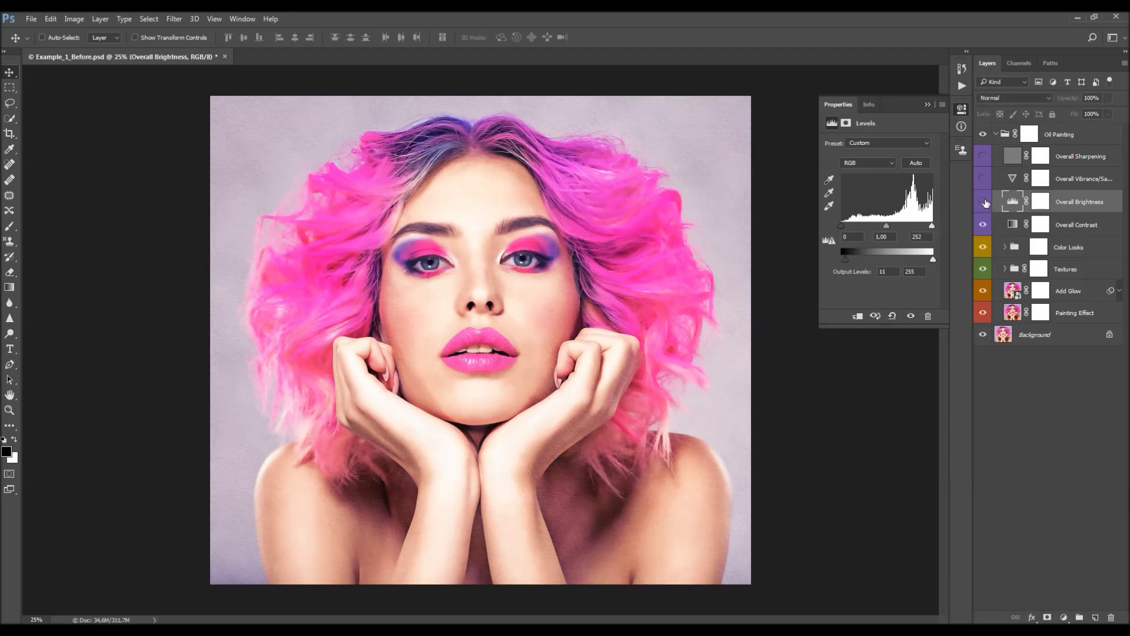
# Turn on the Overall Vibrance/Saturation layer, adjust its vibrance and saturation, and compare the portrait with and without it
pyautogui.click(984, 202)
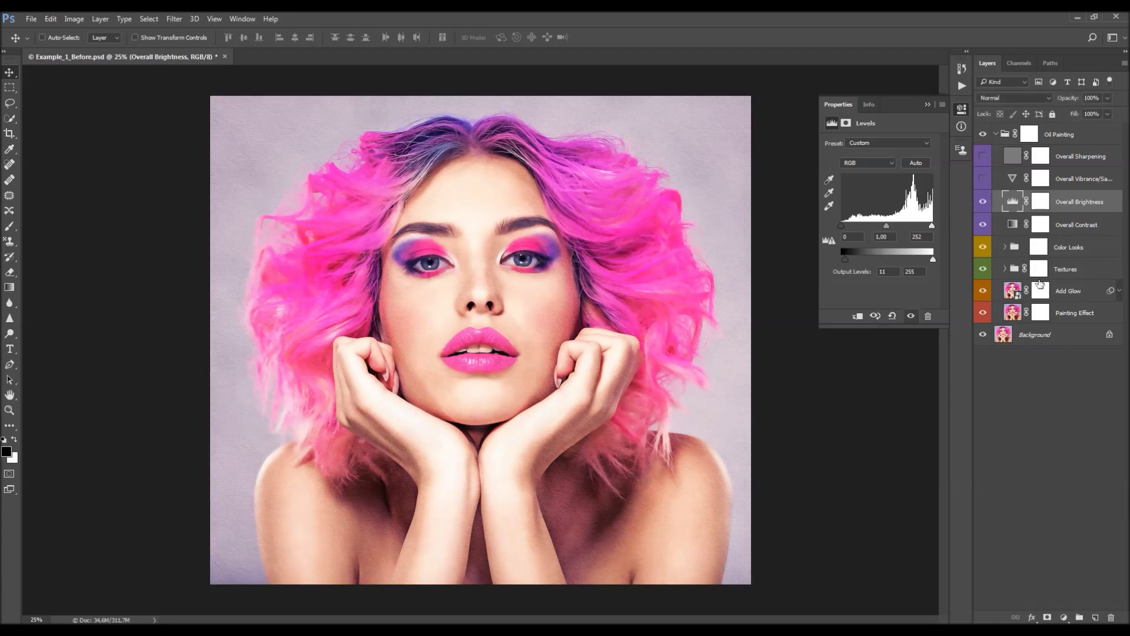
pyautogui.click(1077, 180)
pyautogui.click(982, 180)
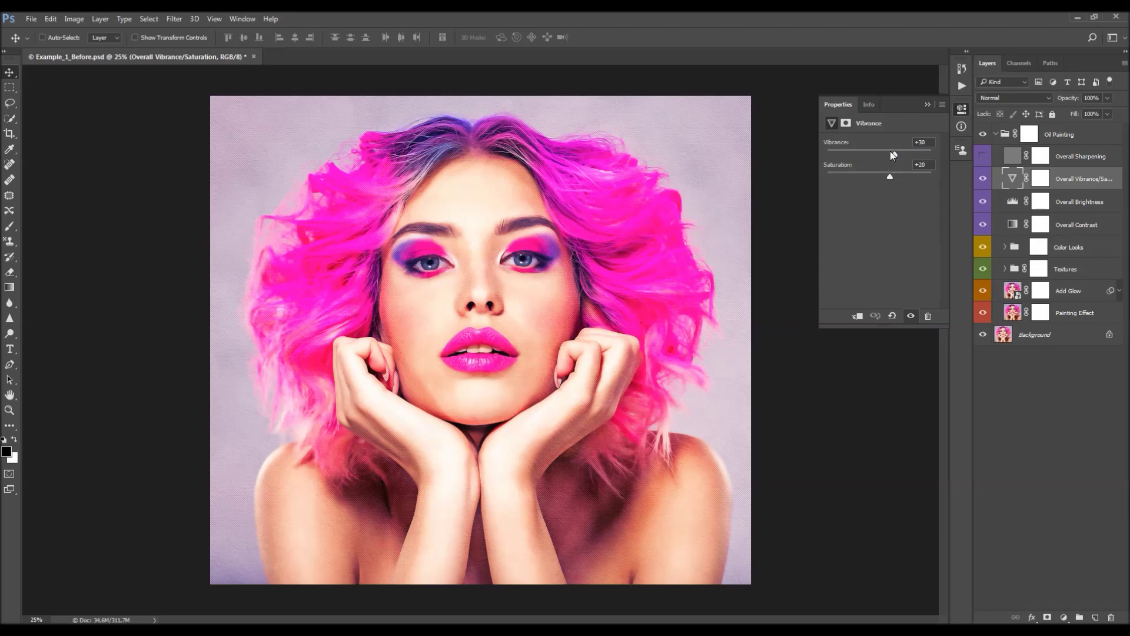
pyautogui.moveTo(874, 155); pyautogui.dragTo(888, 179)
pyautogui.click(983, 180)
pyautogui.click(983, 179)
# Select the Overall Sharpening layer and run the Update Emboss & Sharpening action from the Oil Painting set
pyautogui.click(1078, 158)
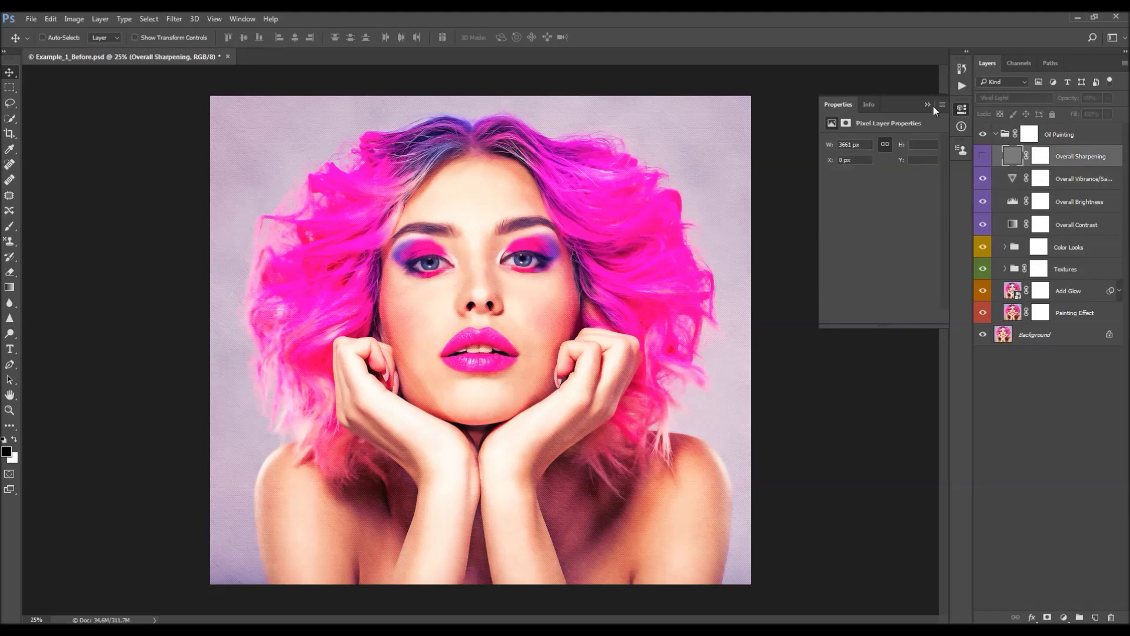
pyautogui.click(929, 104)
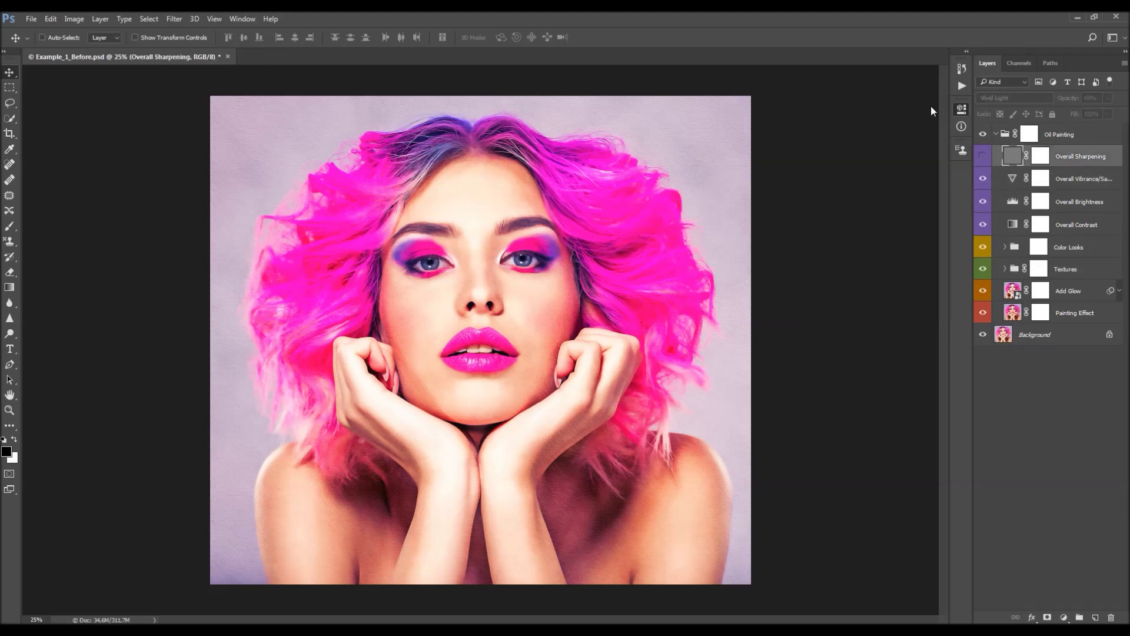
pyautogui.click(962, 86)
pyautogui.click(856, 93)
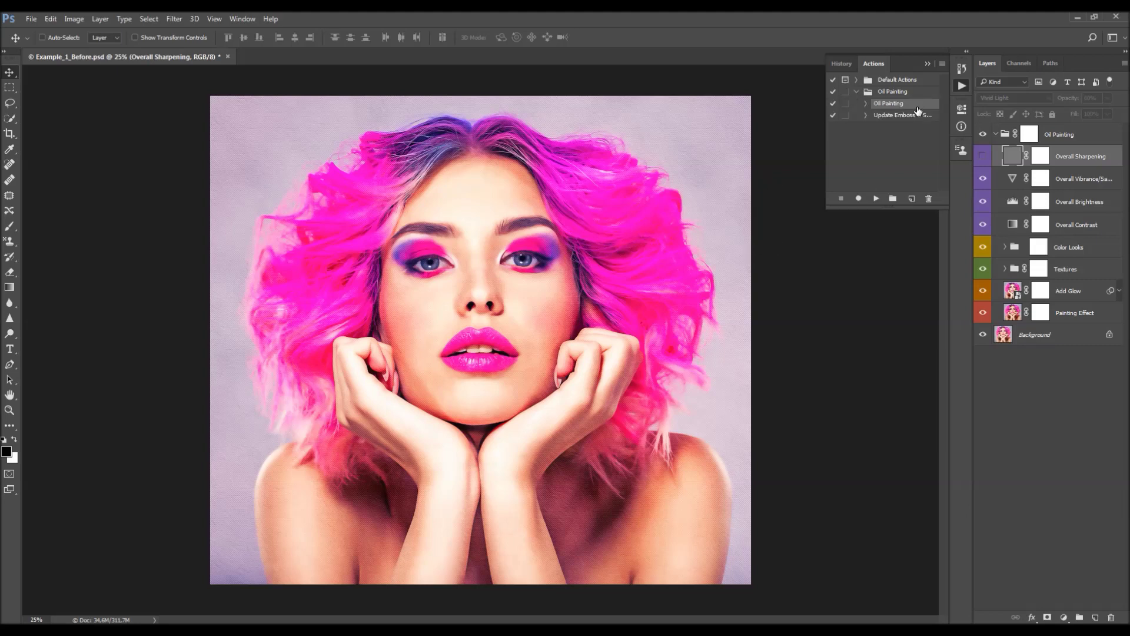
pyautogui.click(904, 94)
pyautogui.click(892, 116)
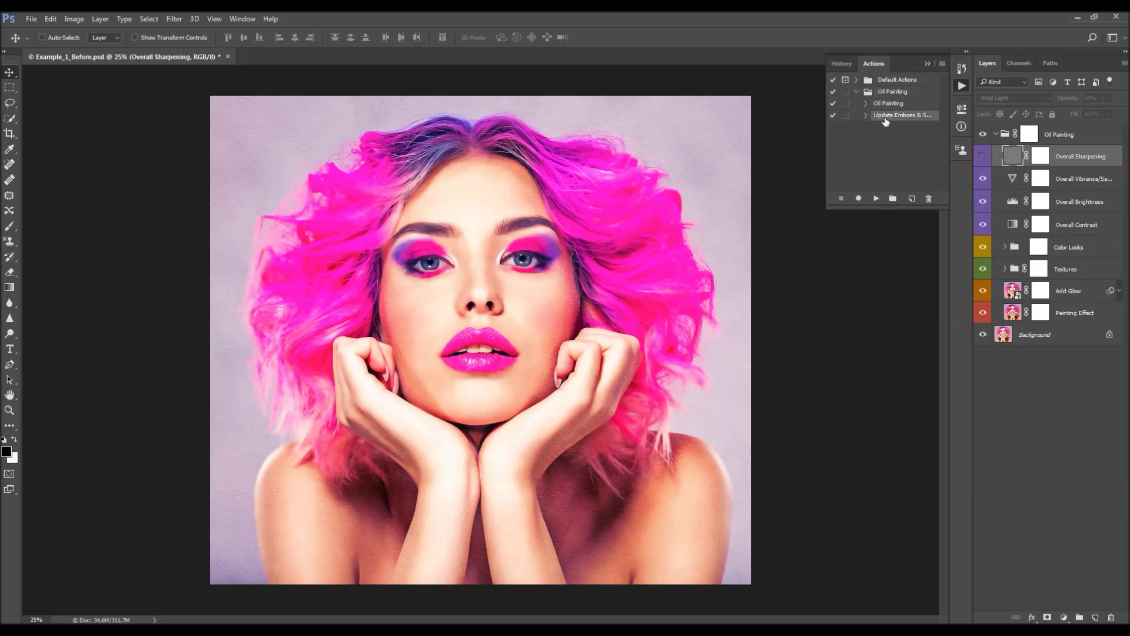
pyautogui.moveTo(829, 209); pyautogui.dragTo(781, 274)
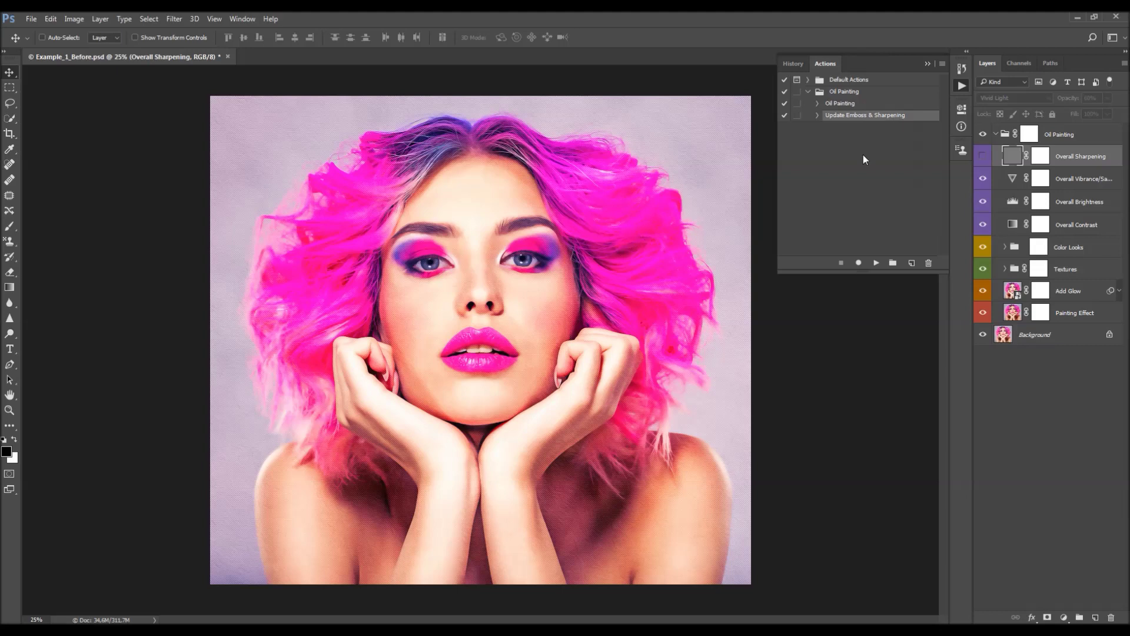
pyautogui.moveTo(782, 269); pyautogui.dragTo(792, 271)
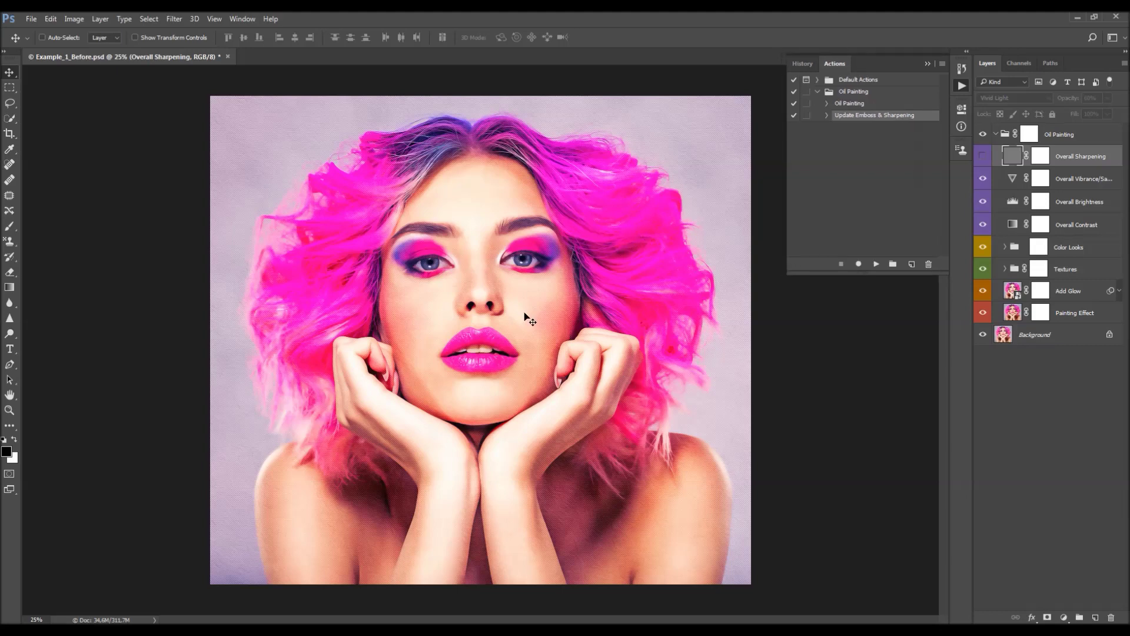
pyautogui.press('z')
pyautogui.click(474, 294)
pyautogui.press('v')
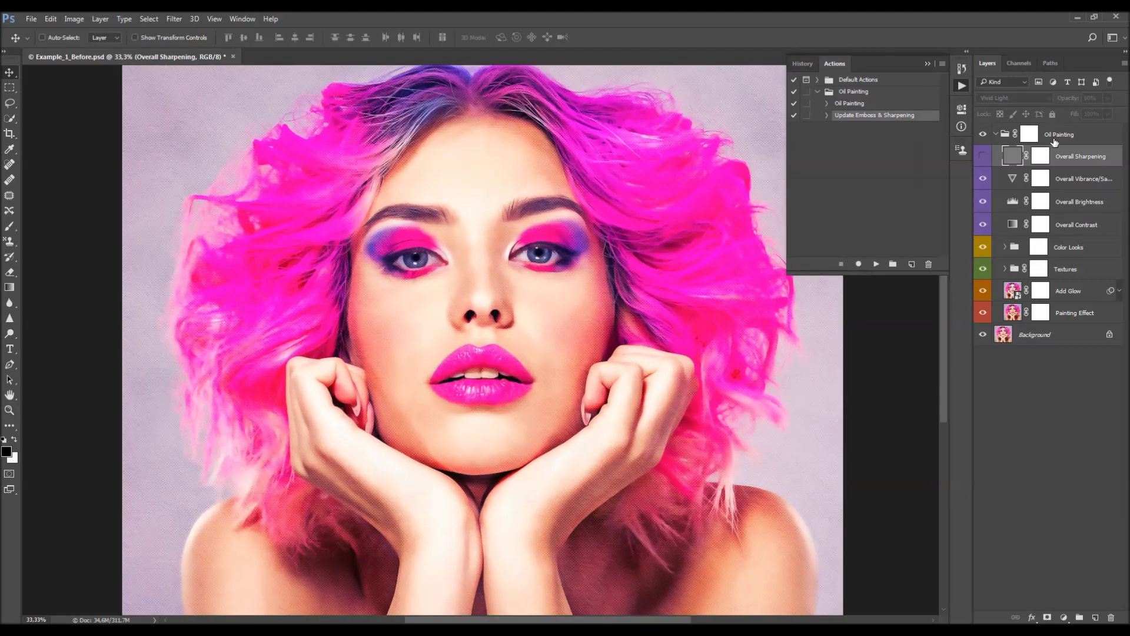
pyautogui.click(875, 264)
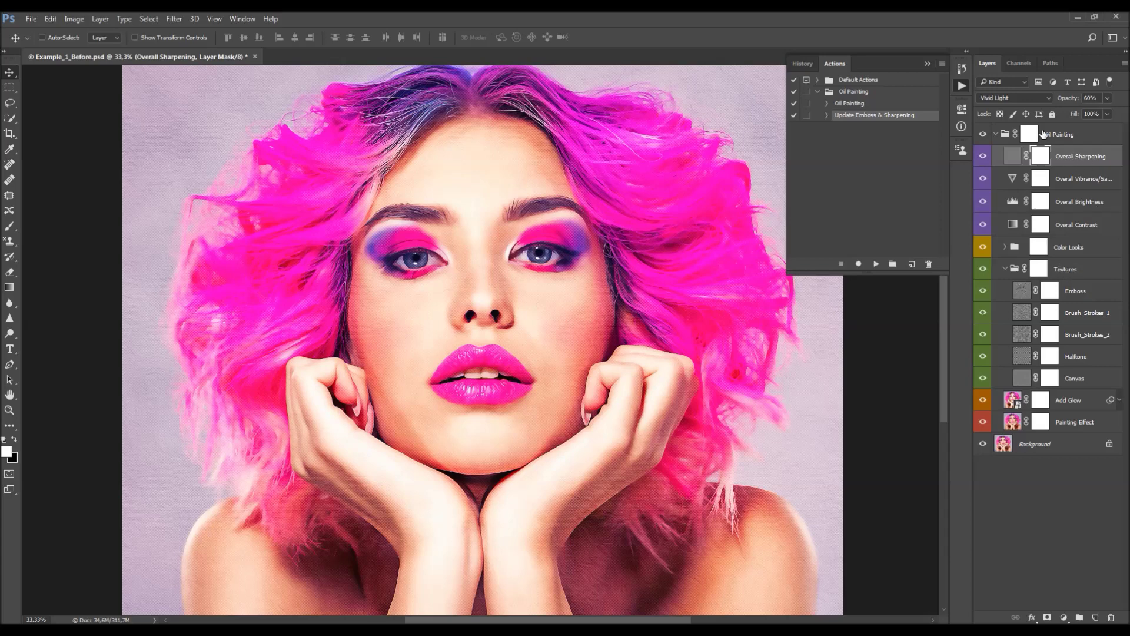
pyautogui.click(930, 65)
# Hide the Overall Sharpening layer and toggle the Emboss layer's visibility to compare its effect on the face up close
pyautogui.click(1084, 285)
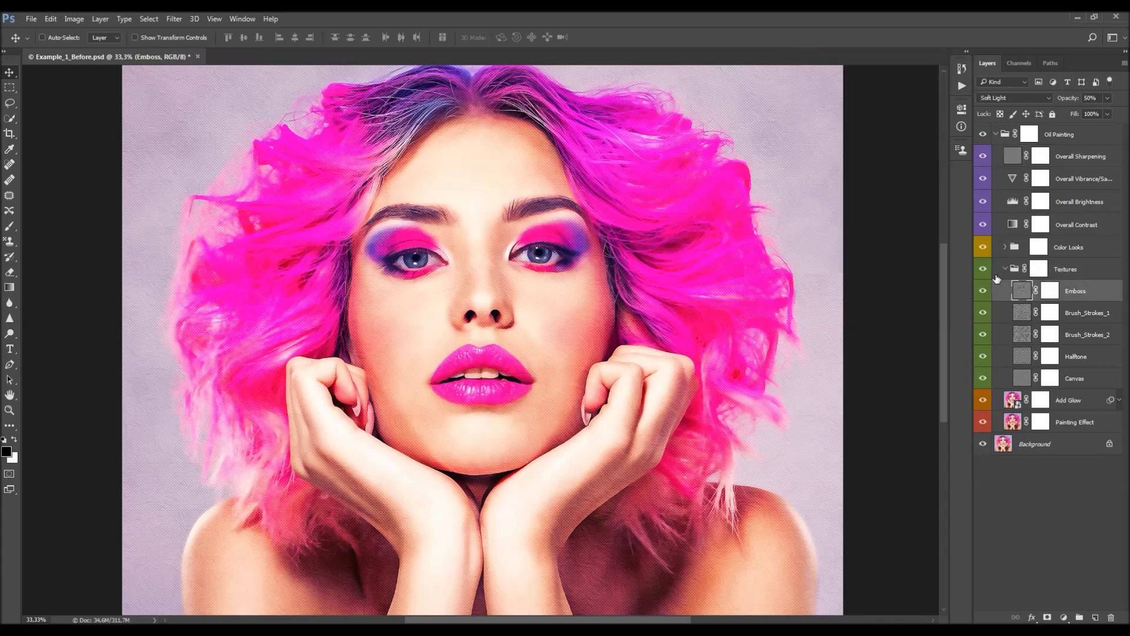
pyautogui.click(983, 291)
pyautogui.click(983, 291)
pyautogui.press('z')
pyautogui.click(468, 261)
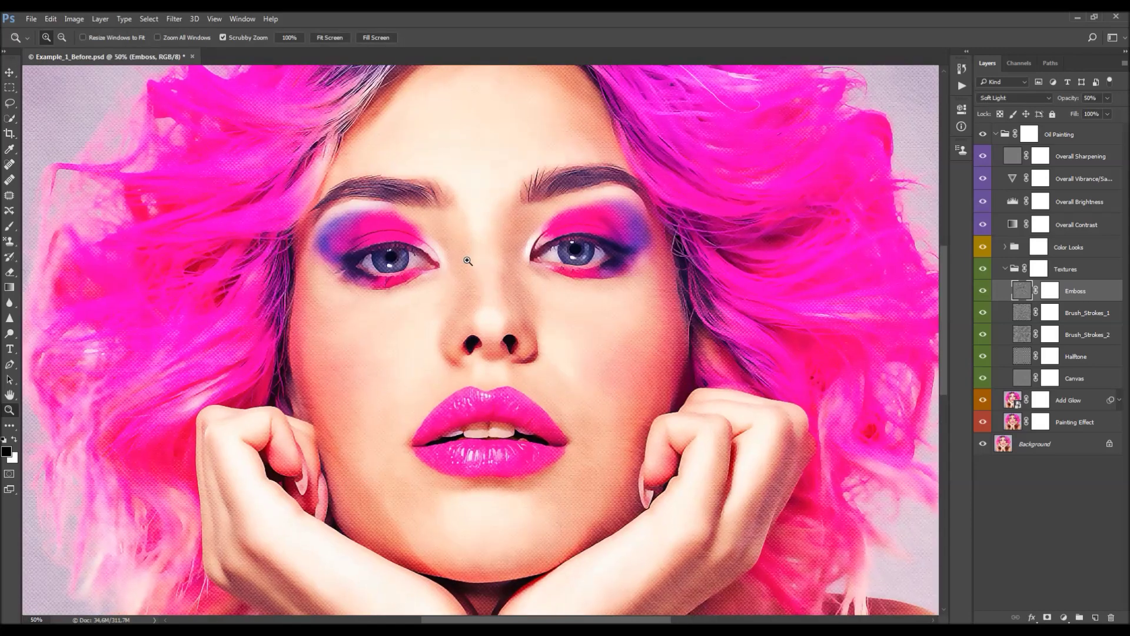
pyautogui.press('v')
pyautogui.click(983, 292)
pyautogui.click(982, 291)
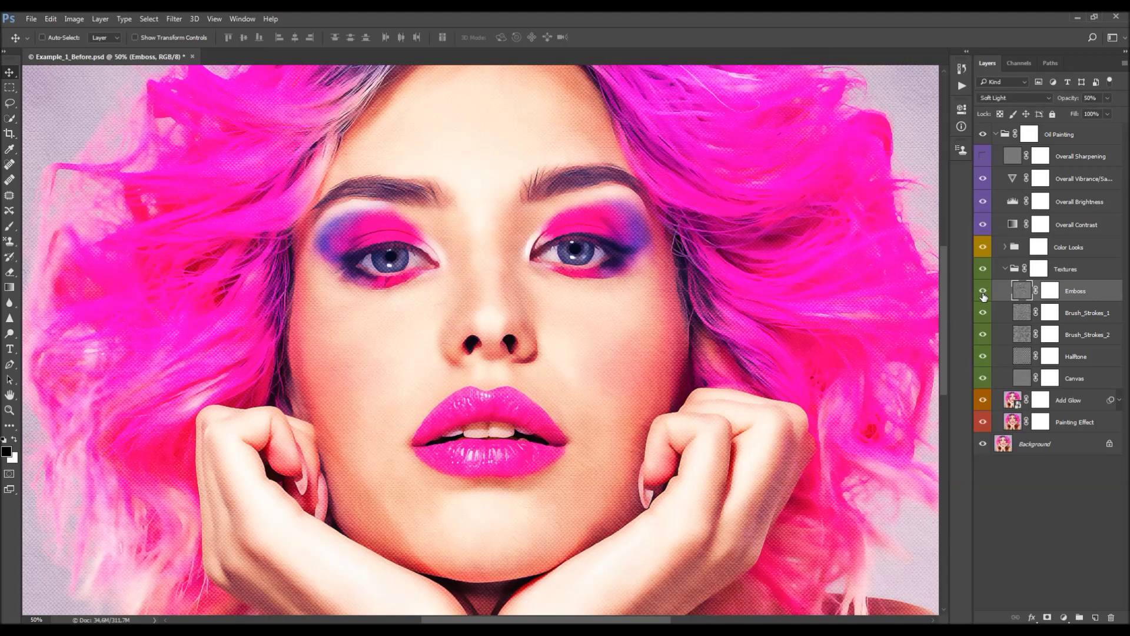
# Set the Emboss texture layer's opacity to 45%
pyautogui.moveTo(1076, 100); pyautogui.dragTo(751, 169)
pyautogui.moveTo(756, 170); pyautogui.dragTo(760, 170)
pyautogui.moveTo(764, 170); pyautogui.dragTo(774, 170)
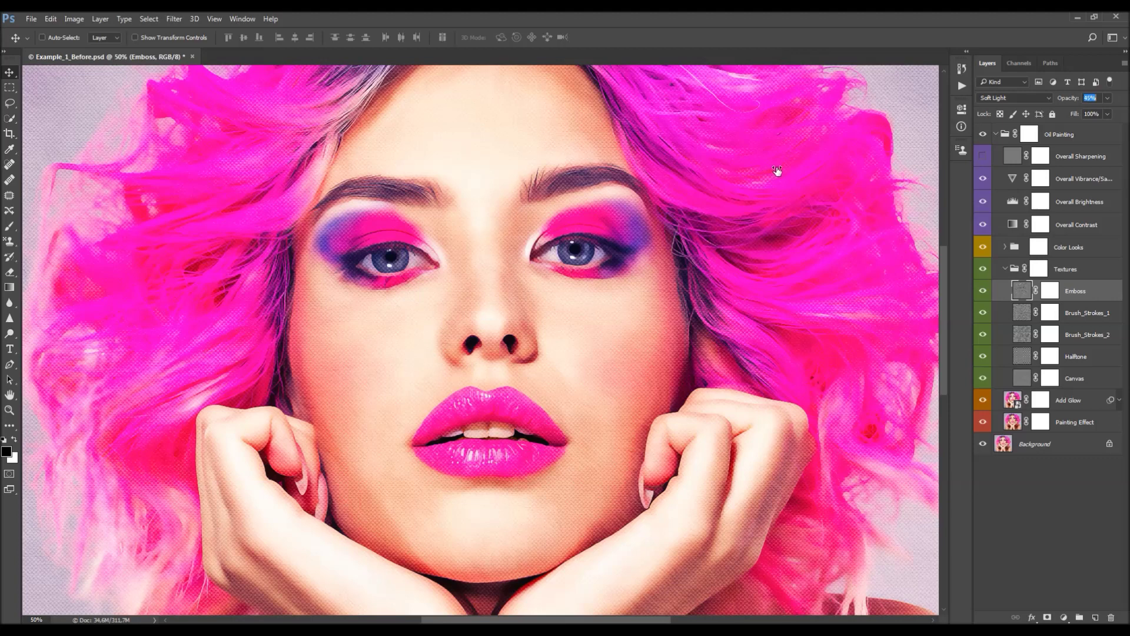
pyautogui.scroll(-3, 550, 284)
pyautogui.scroll(1, 559, 282)
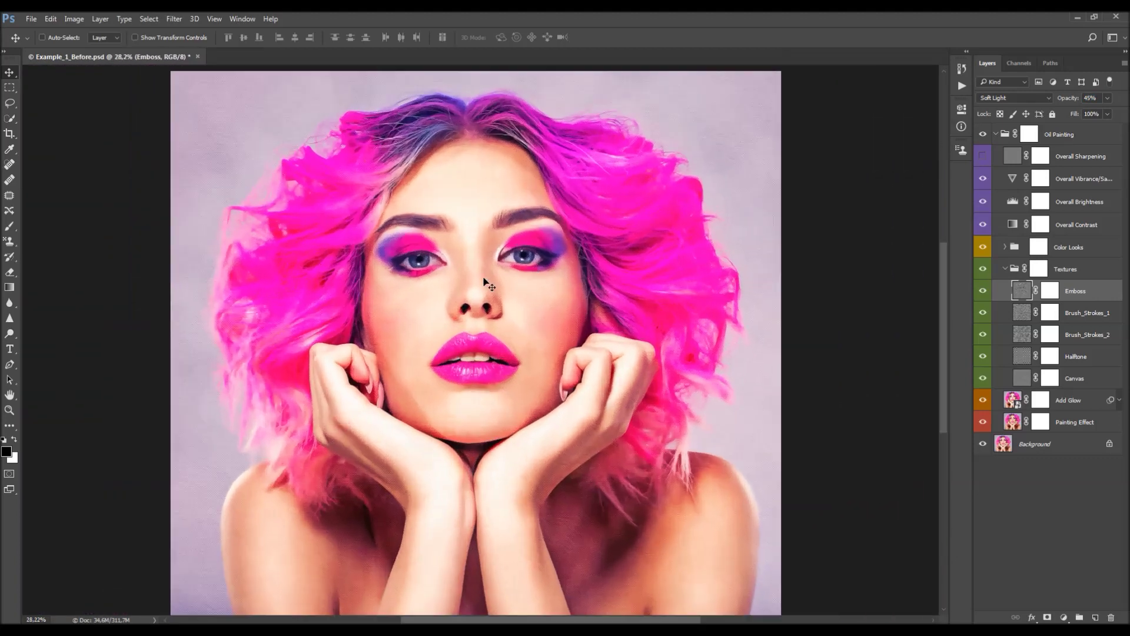
# Turn on the Overall Sharpening layer and set its opacity to 100%
pyautogui.click(1080, 156)
pyautogui.click(982, 156)
pyautogui.scroll(1, 412, 215)
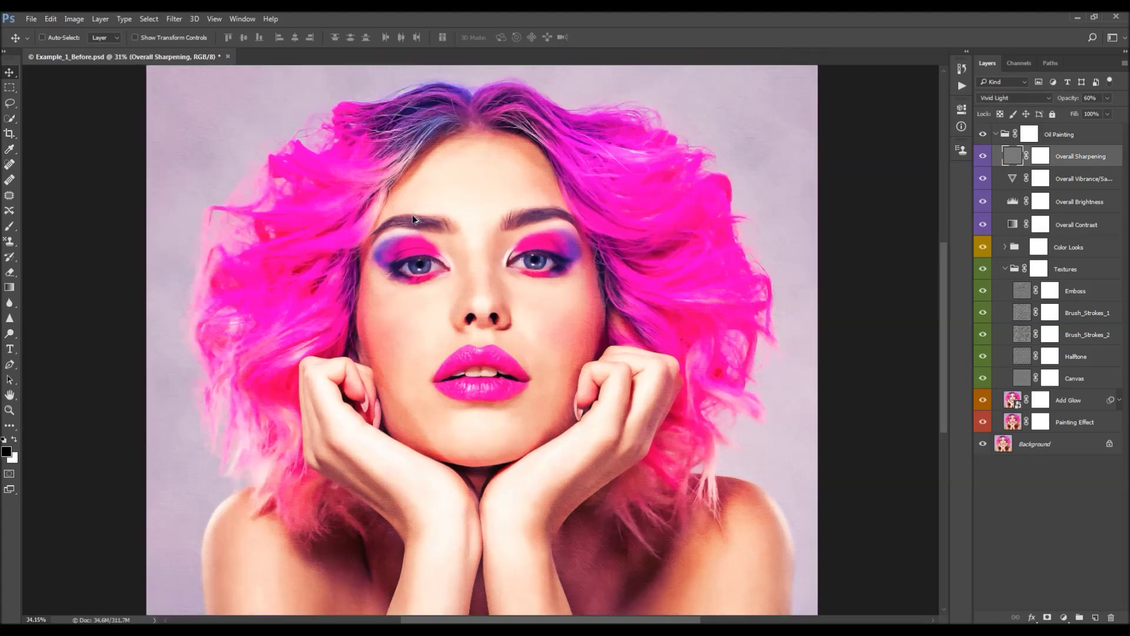
pyautogui.scroll(2, 462, 372)
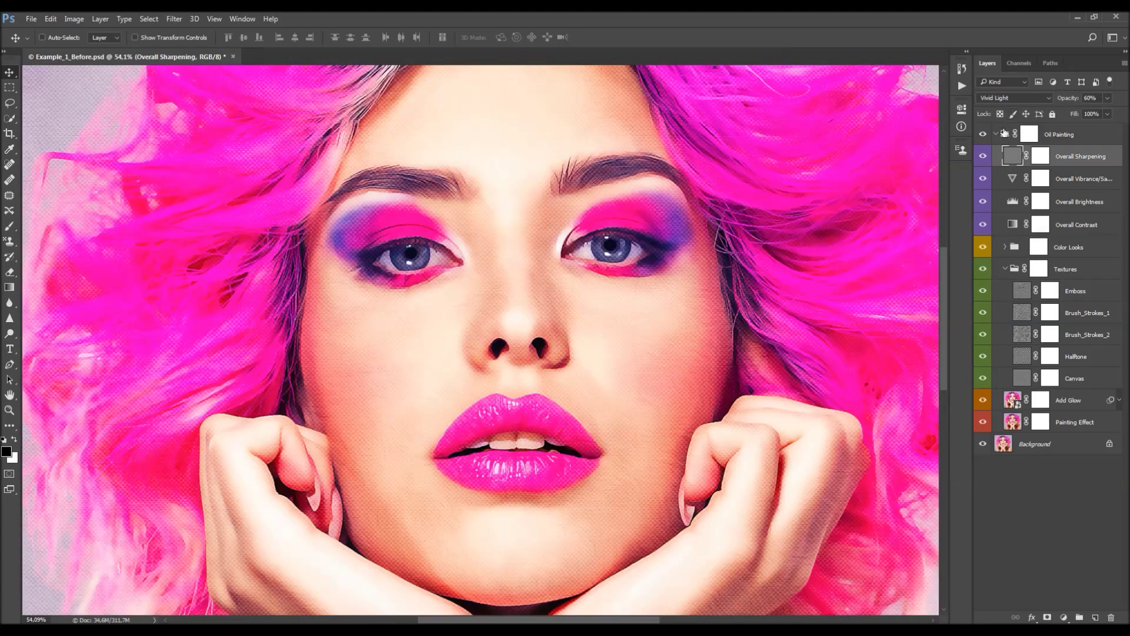
pyautogui.hotkey('ctrl', '-')
pyautogui.moveTo(1073, 100); pyautogui.dragTo(1127, 148)
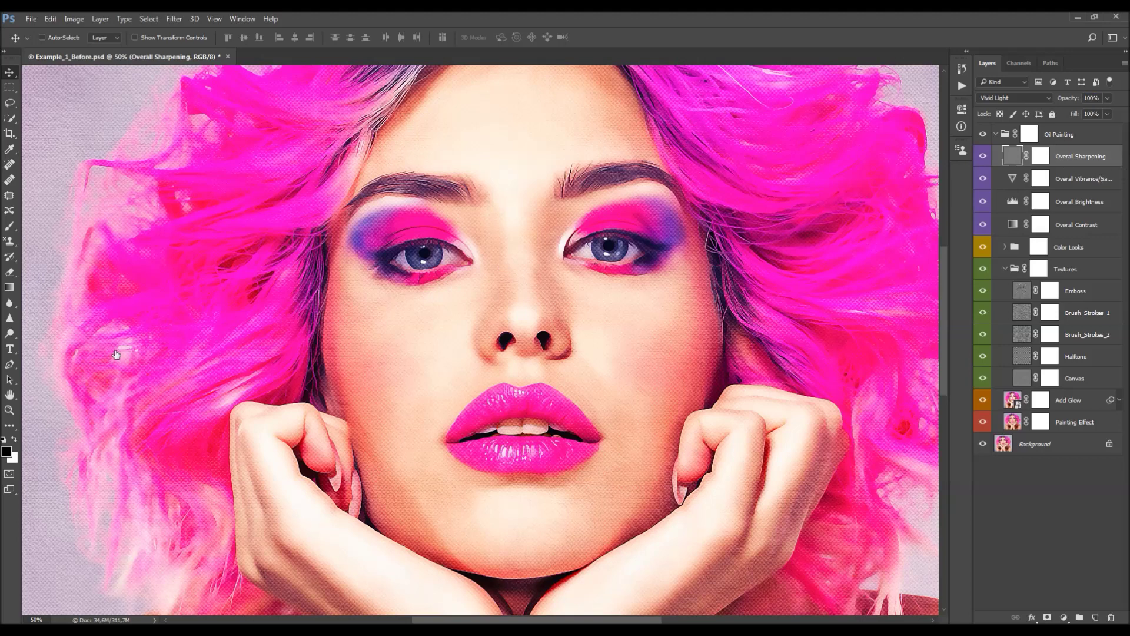
# Collapse the Oil Painting group, duplicate the Background layer and place the copy above the group
pyautogui.scroll(-1, 618, 303)
pyautogui.press('z')
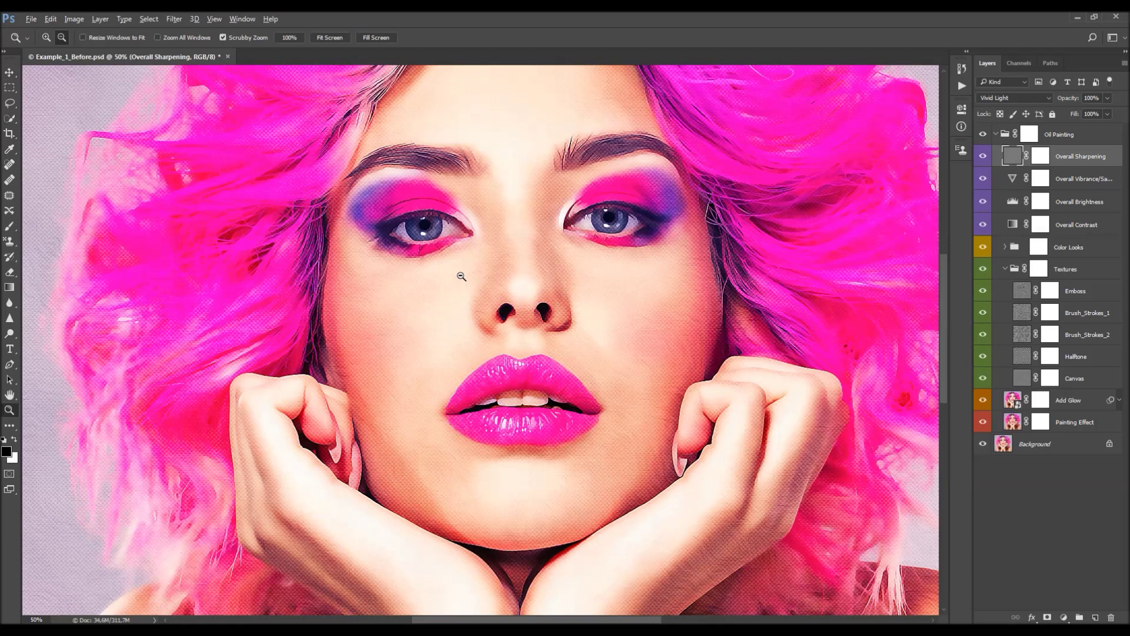
pyautogui.keyDown('alt'); pyautogui.click(463, 274); pyautogui.keyUp('alt')
pyautogui.press('v')
pyautogui.click(1029, 134)
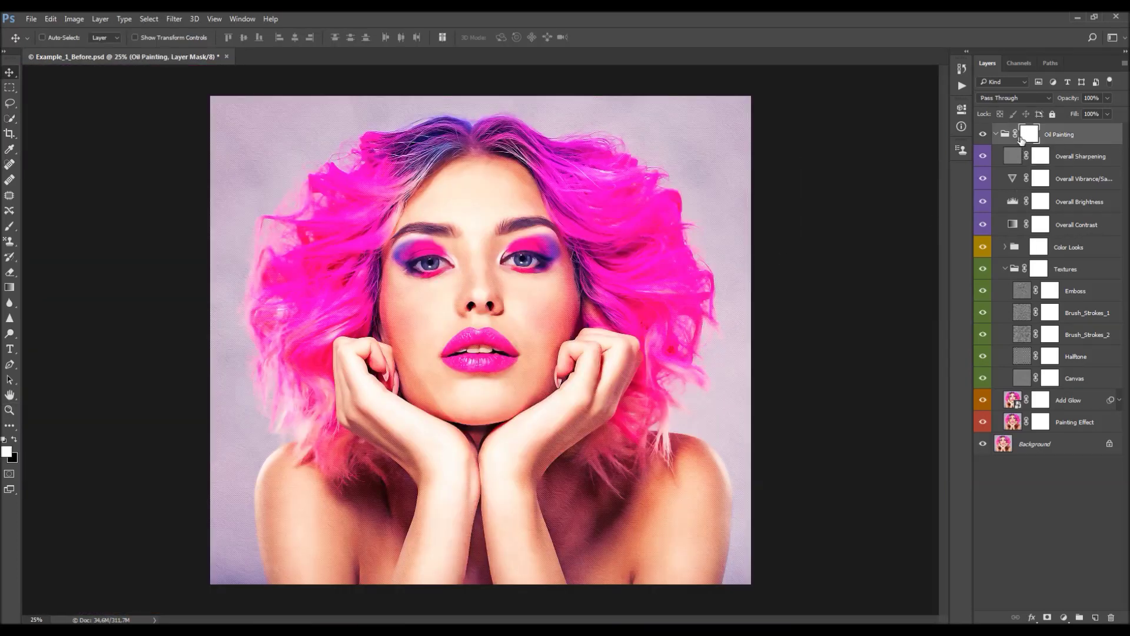
pyautogui.click(995, 134)
pyautogui.click(1036, 156)
pyautogui.hotkey('ctrl', 'j')
pyautogui.moveTo(1047, 156); pyautogui.dragTo(1069, 127)
# Hide the Background copy layer to compare the original portrait with the oil painting result up close
pyautogui.press('z')
pyautogui.click(471, 258)
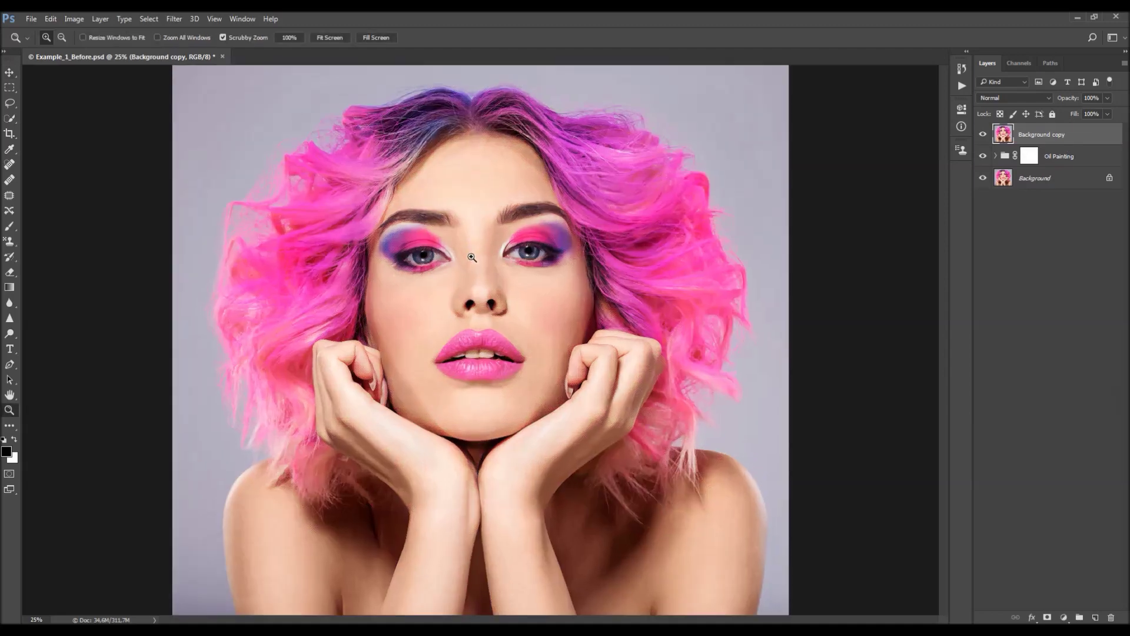
pyautogui.click(471, 257)
pyautogui.press('v')
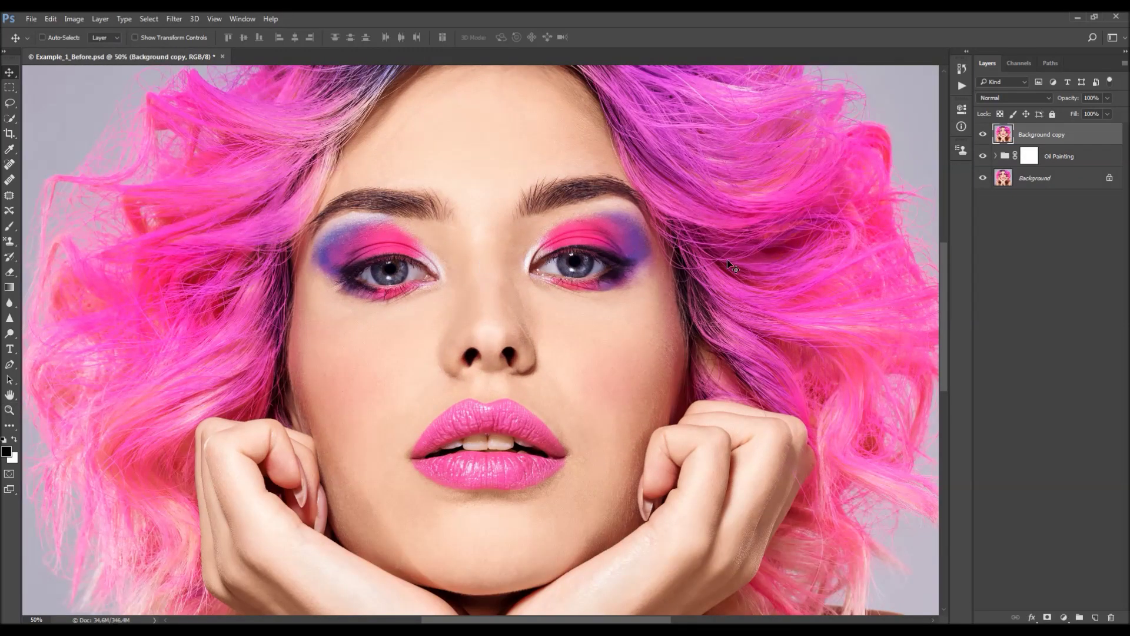
pyautogui.scroll(2, 731, 259)
pyautogui.click(982, 135)
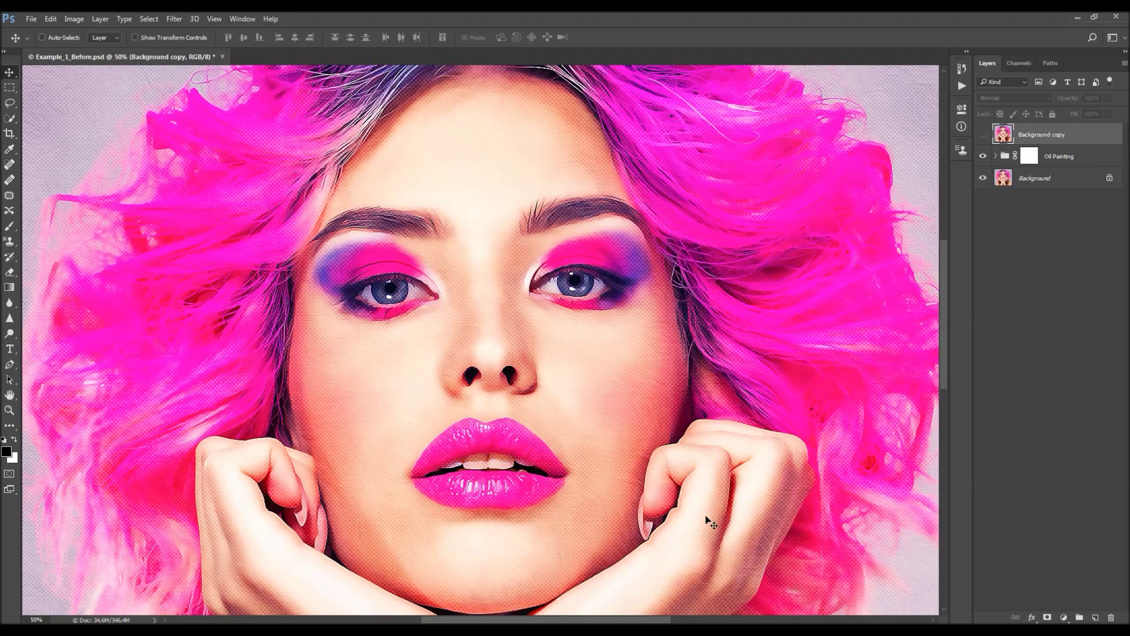